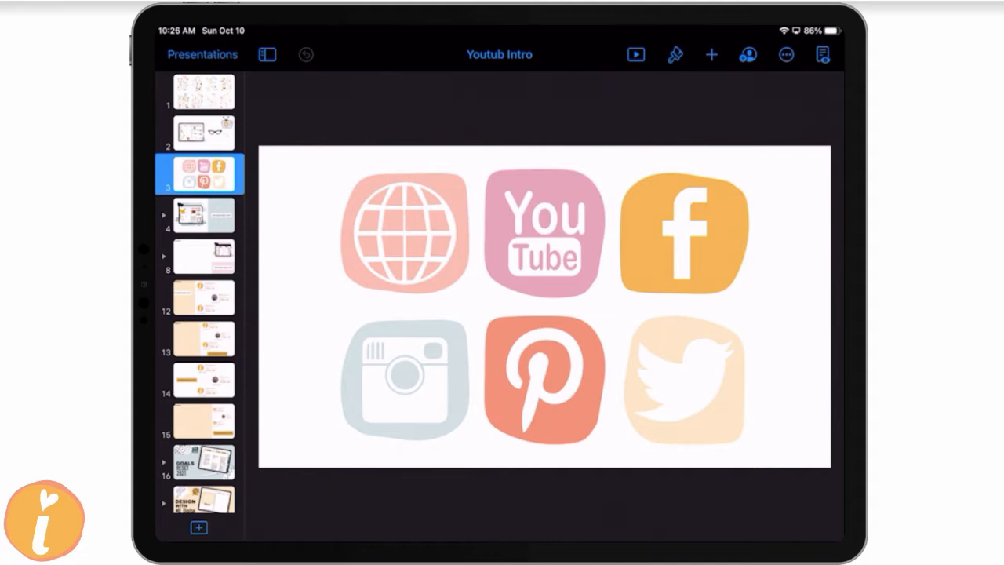
- Examine the abstract shape sets on slide 1 and the social media icons on slide 3
left_click(204, 93)
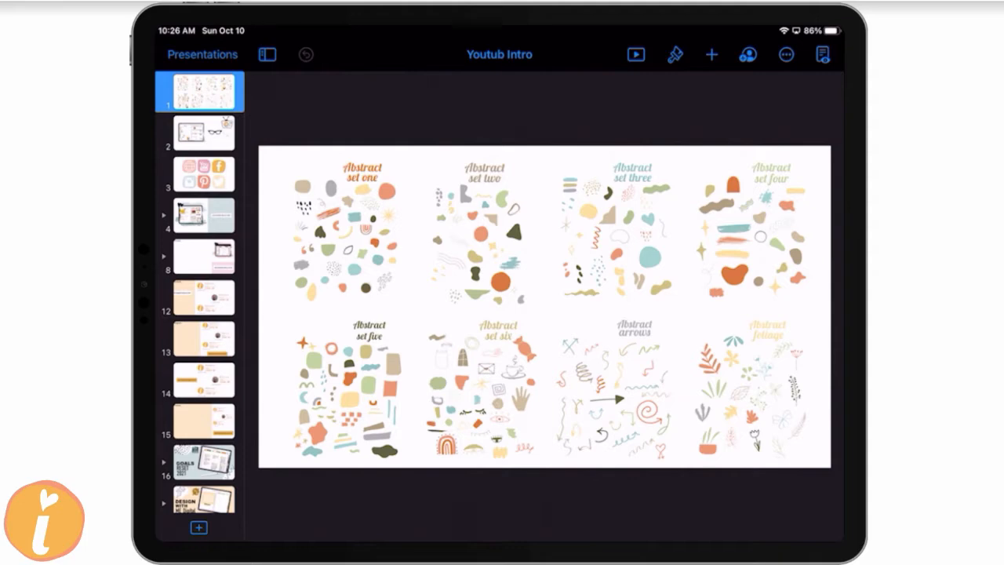
scroll(568, 259, "up", 5)
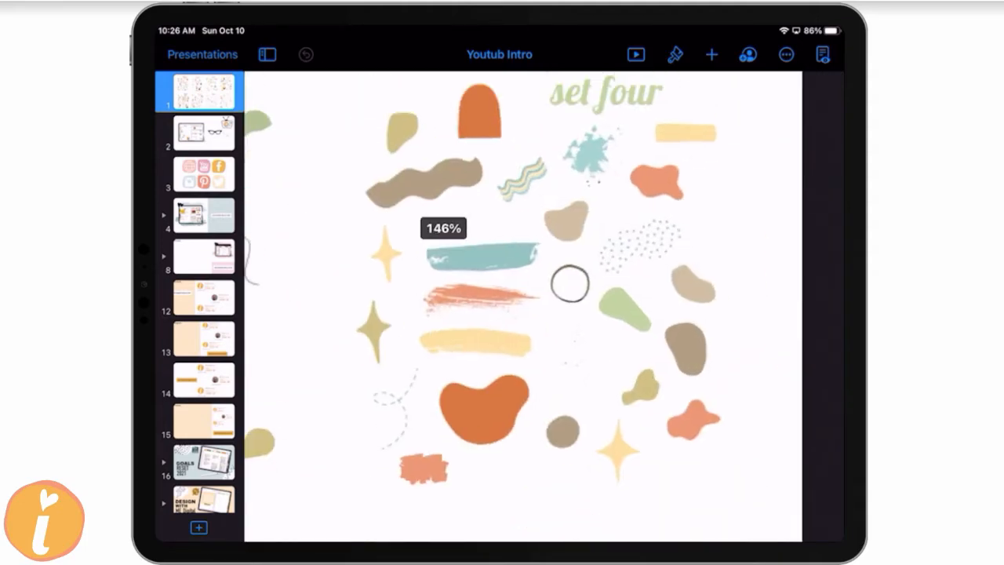
scroll(499, 306, "down", 2)
scroll(522, 235, "up", 4)
scroll(499, 306, "left", 3)
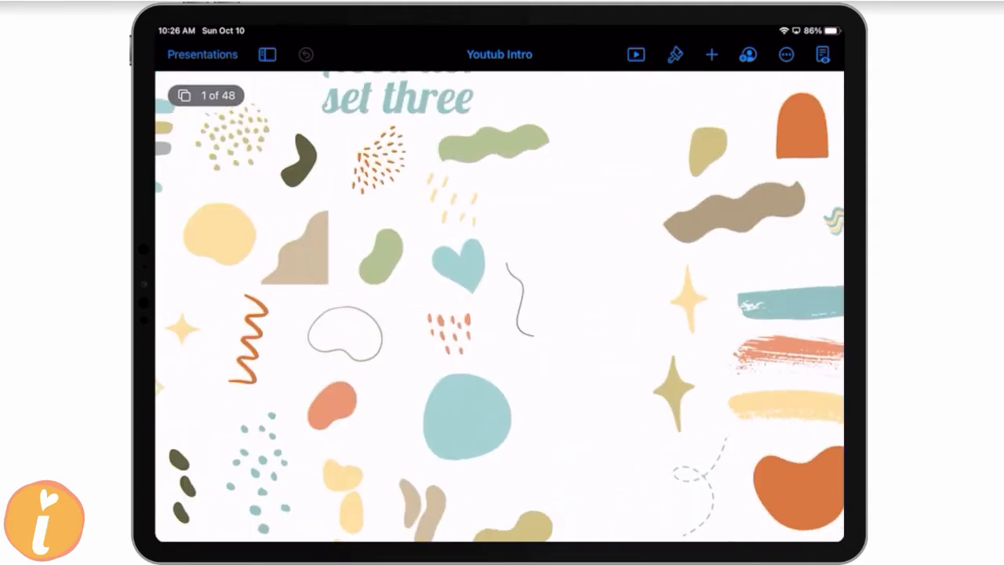
scroll(499, 306, "down", 4)
scroll(499, 306, "left", 4)
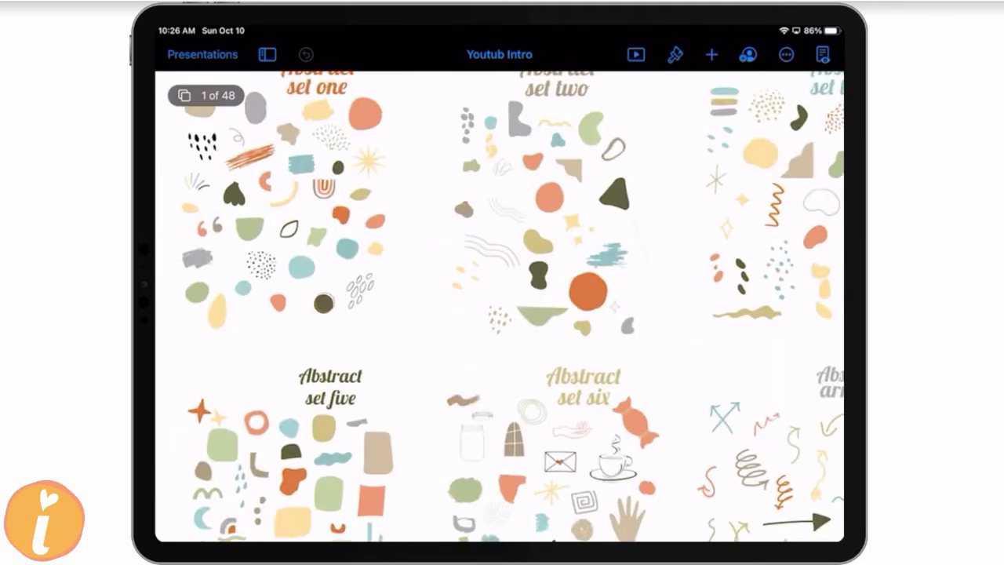
scroll(683, 314, "down", 3)
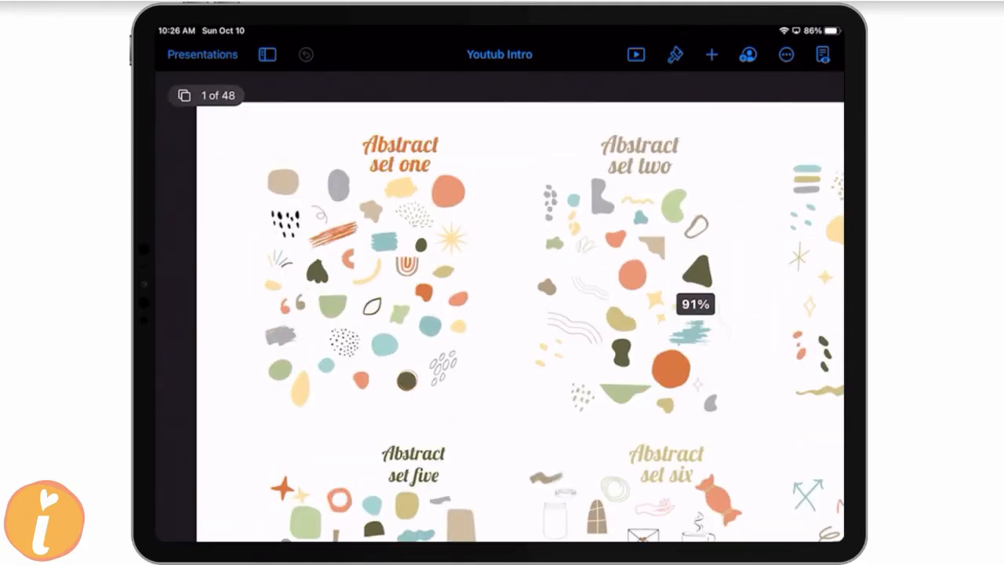
scroll(499, 306, "down", 3)
scroll(534, 205, "up", 1)
scroll(498, 306, "right", 1)
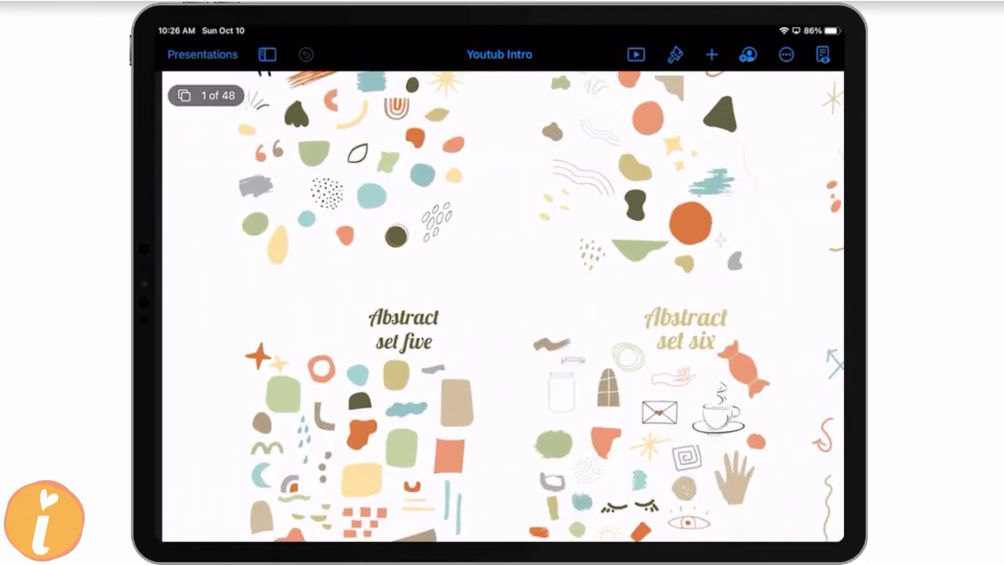
scroll(534, 236, "up", 4)
scroll(499, 306, "down", 1)
scroll(414, 175, "up", 4)
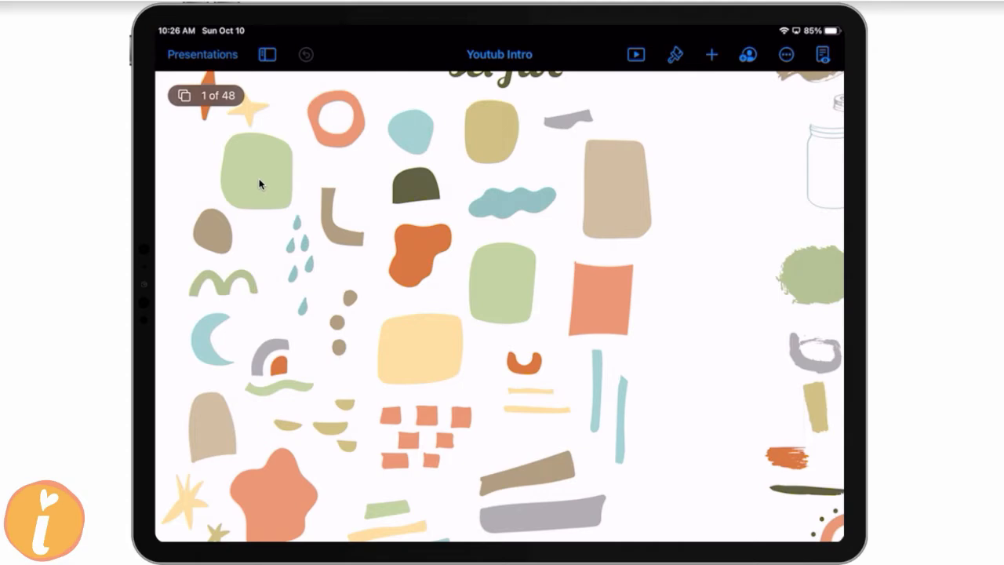
scroll(259, 184, "down", 10)
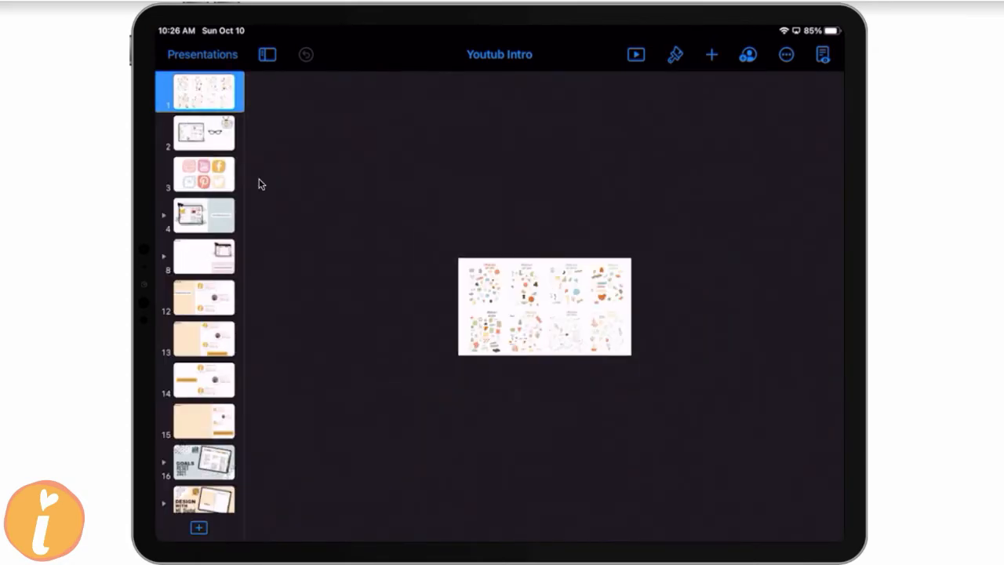
left_click(235, 181)
scroll(261, 184, "up", 5)
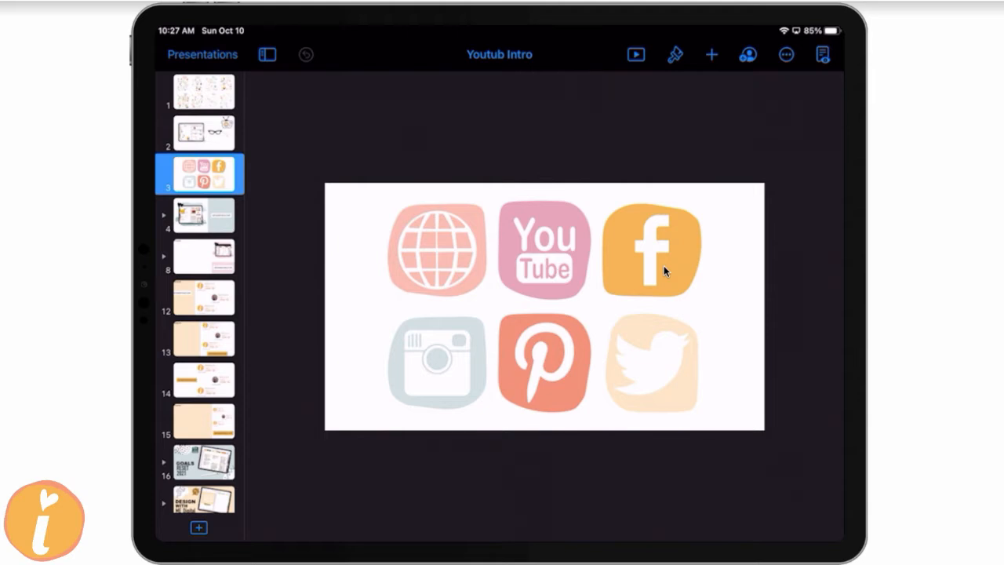
- Copy the light green rounded square near the upper-left of Abstract set five on slide 1
left_click(204, 93)
scroll(418, 377, "up", 5)
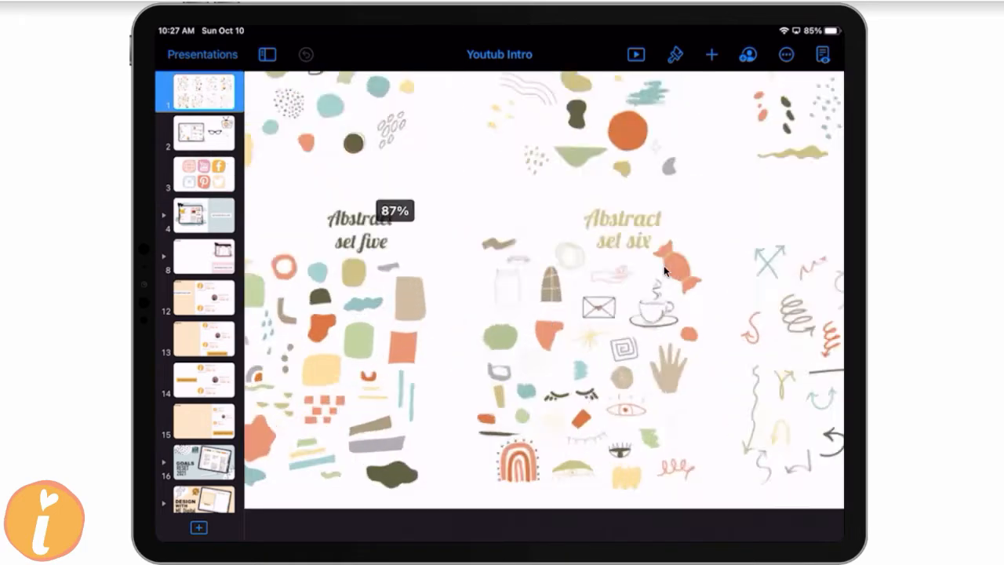
scroll(663, 272, "up", 2)
scroll(664, 272, "up", 4)
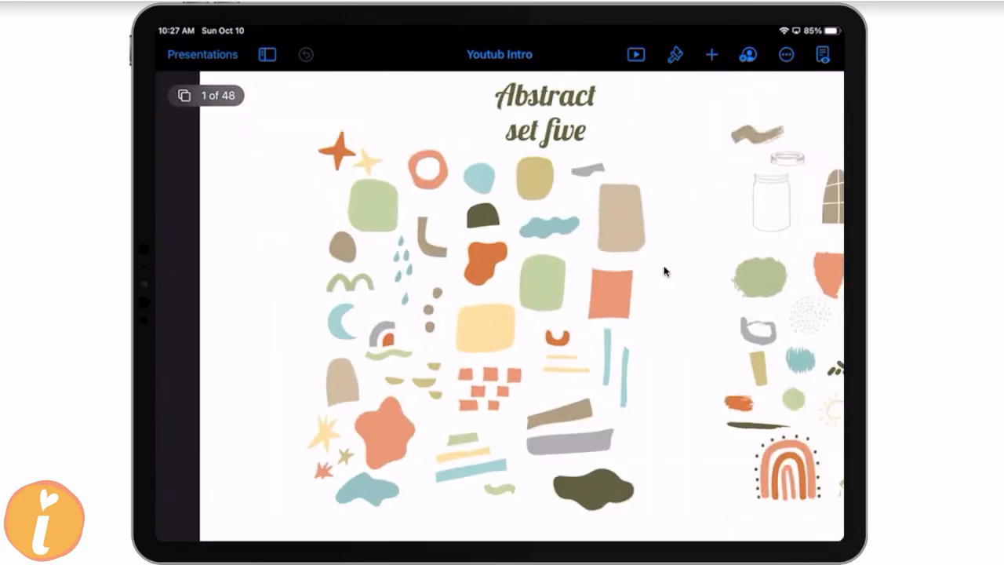
scroll(664, 271, "up", 3)
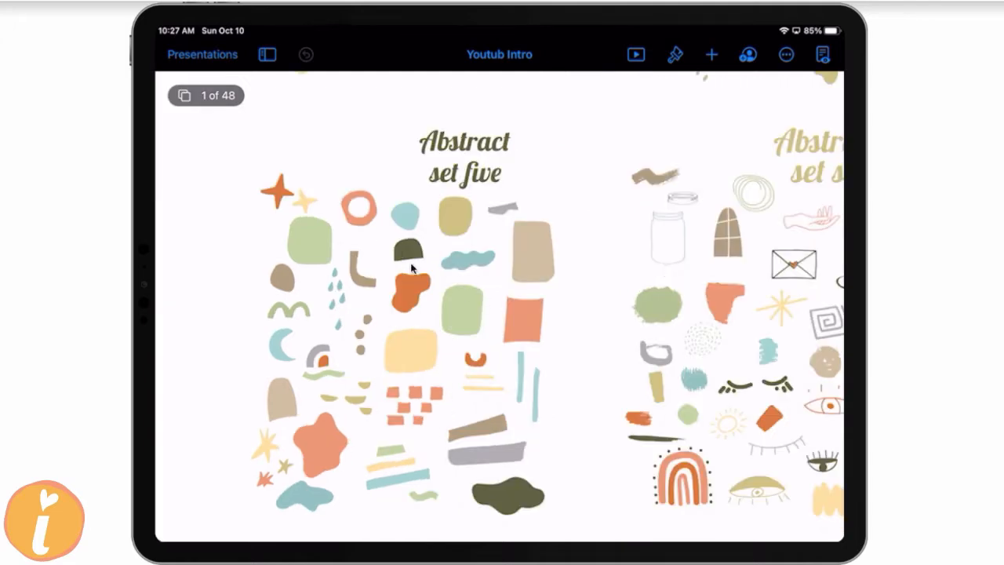
left_click(313, 239)
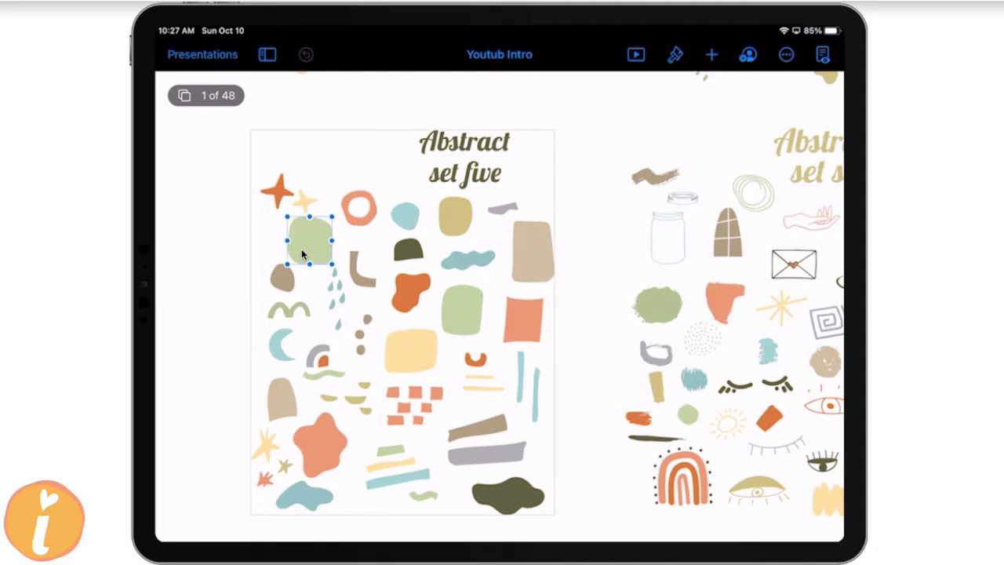
left_click(302, 249)
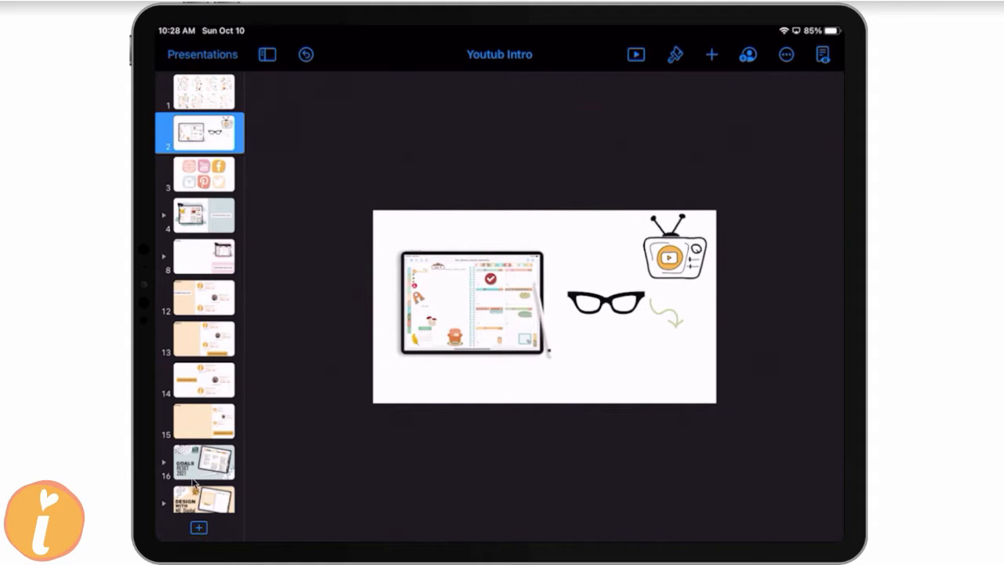
- Duplicate slide 3, which holds the six social media icons
left_click(198, 165)
left_click(201, 170)
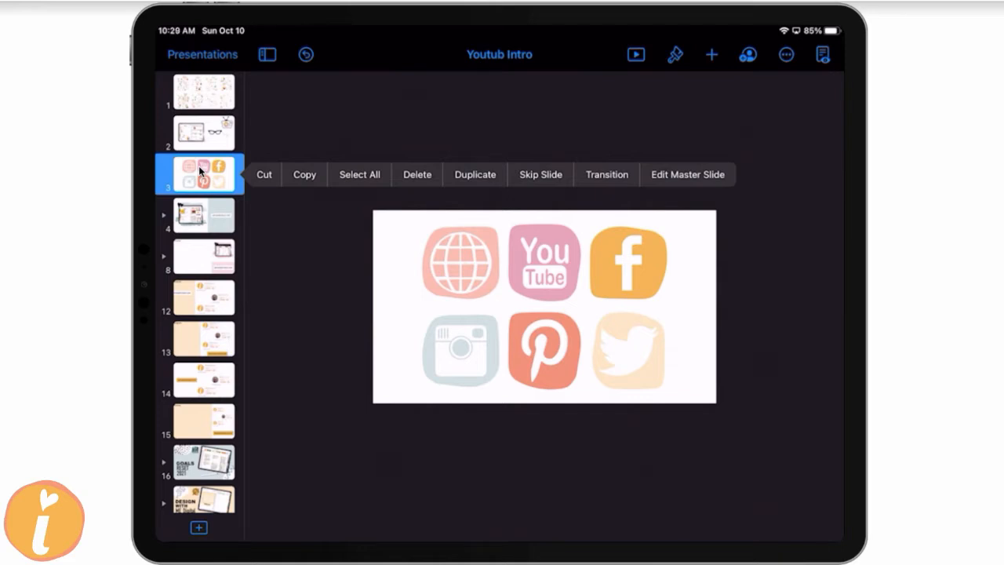
left_click(475, 174)
- Delete all the social media icons and their backgrounds from the duplicated slide 4
left_click(461, 263)
left_click(461, 263)
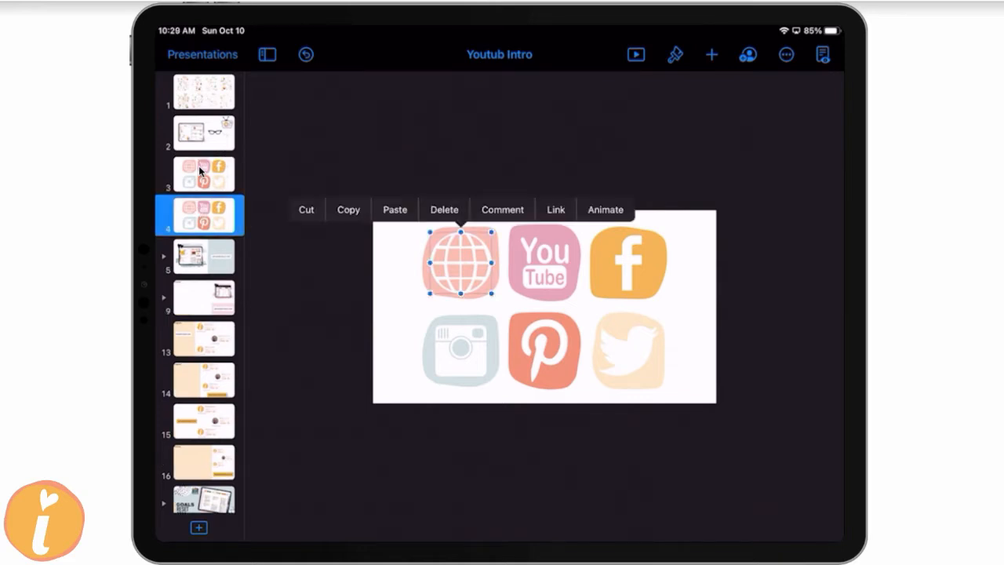
left_click(696, 303)
left_click(592, 281)
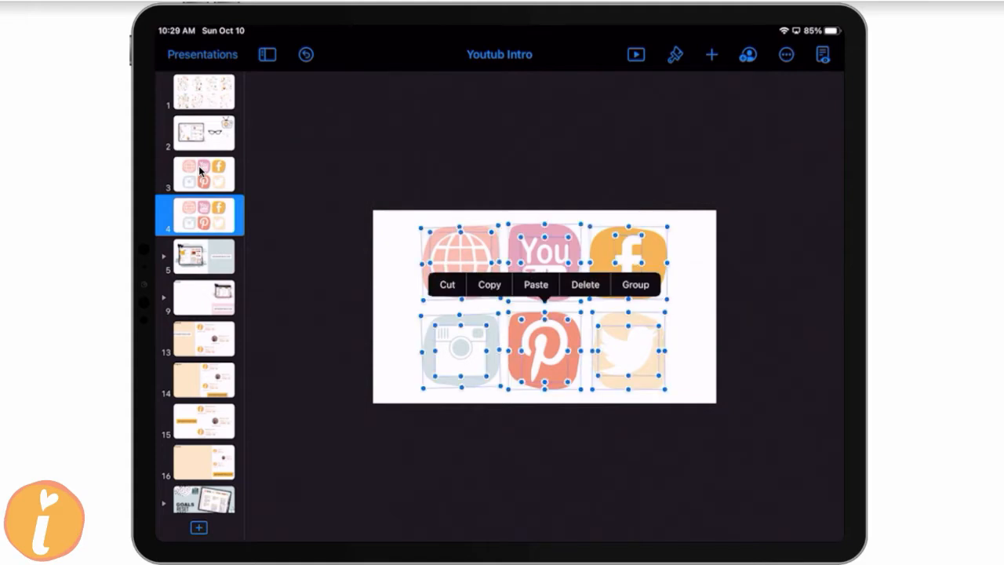
left_click(585, 285)
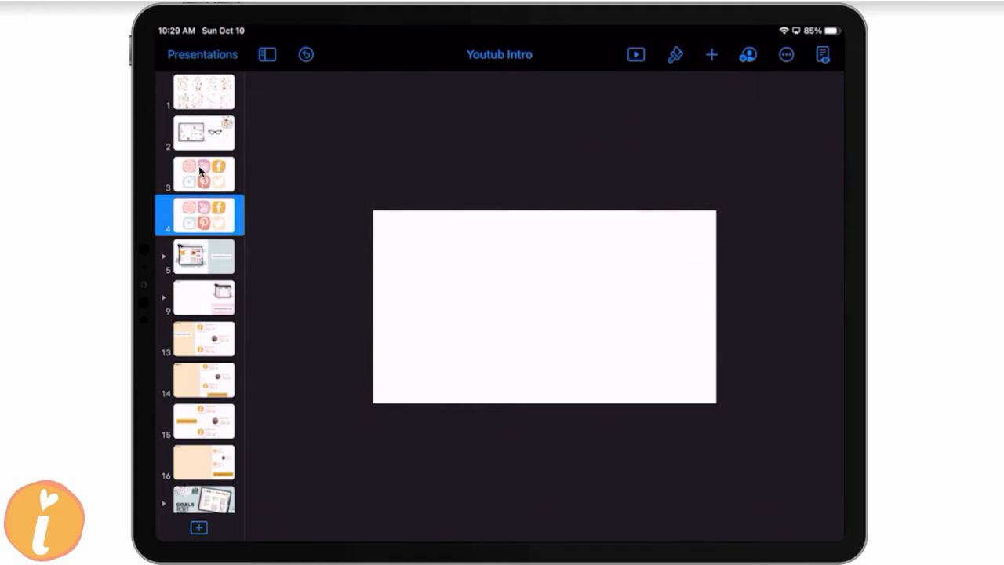
- Paste the copied green rounded square onto the blank slide 4
scroll(651, 238, "up", 3)
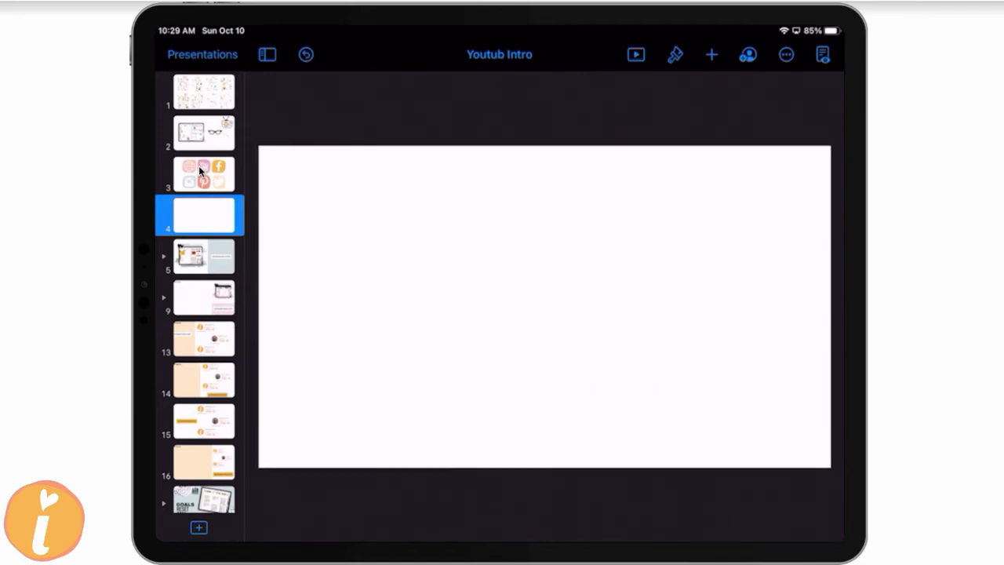
left_click(393, 223)
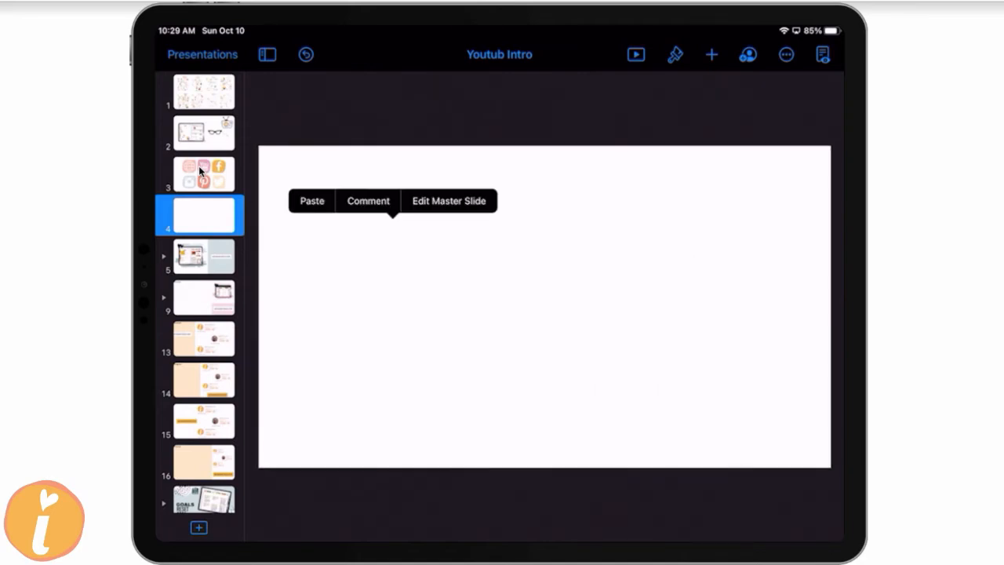
left_click(312, 200)
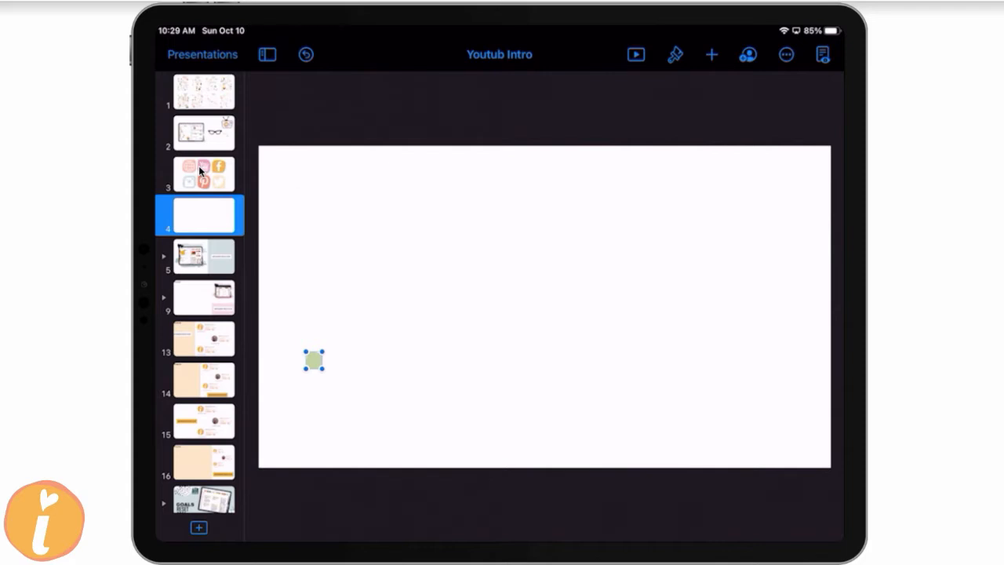
- Enlarge the green shape in the slide's upper-left area and rotate it a quarter turn
left_click_drag(322, 369, 396, 444)
left_click_drag(352, 398, 351, 227)
left_click_drag(396, 273, 405, 285)
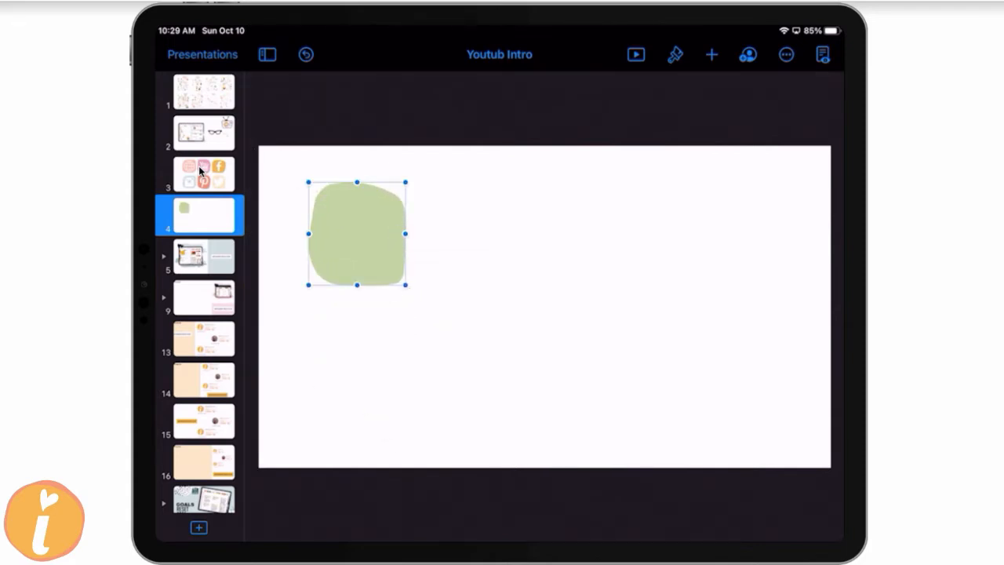
left_click_drag(388, 202, 389, 265)
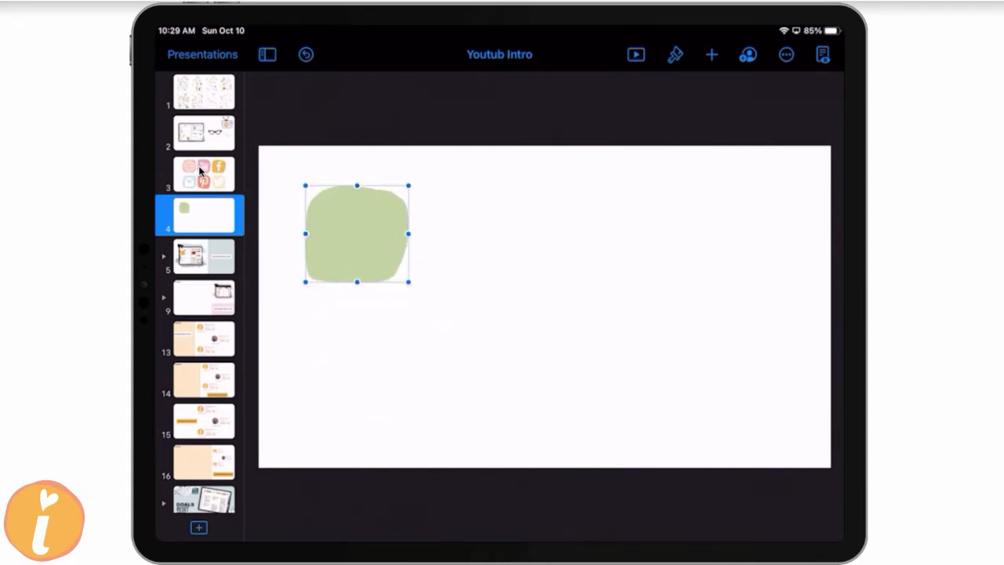
- Copy the enlarged green shape and paste three duplicates of it across the slide to its right
left_click(357, 234)
left_click(244, 163)
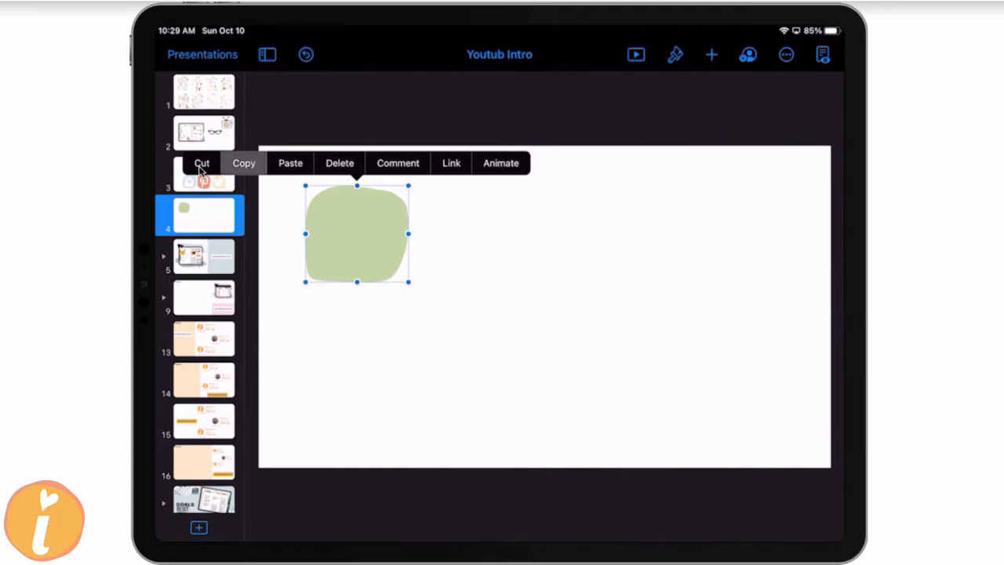
left_click(507, 241)
left_click(507, 240)
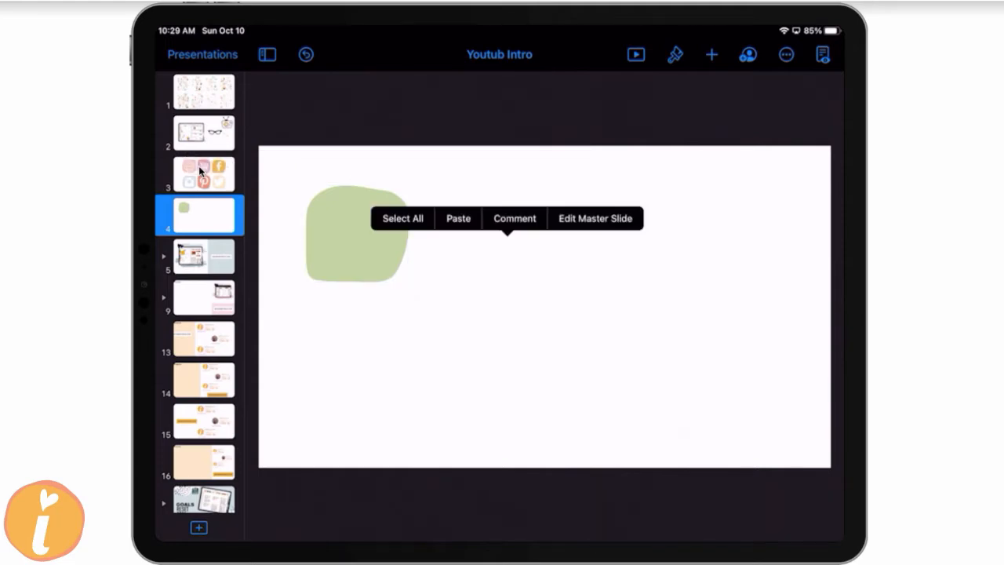
left_click(459, 219)
left_click(625, 264)
left_click(625, 263)
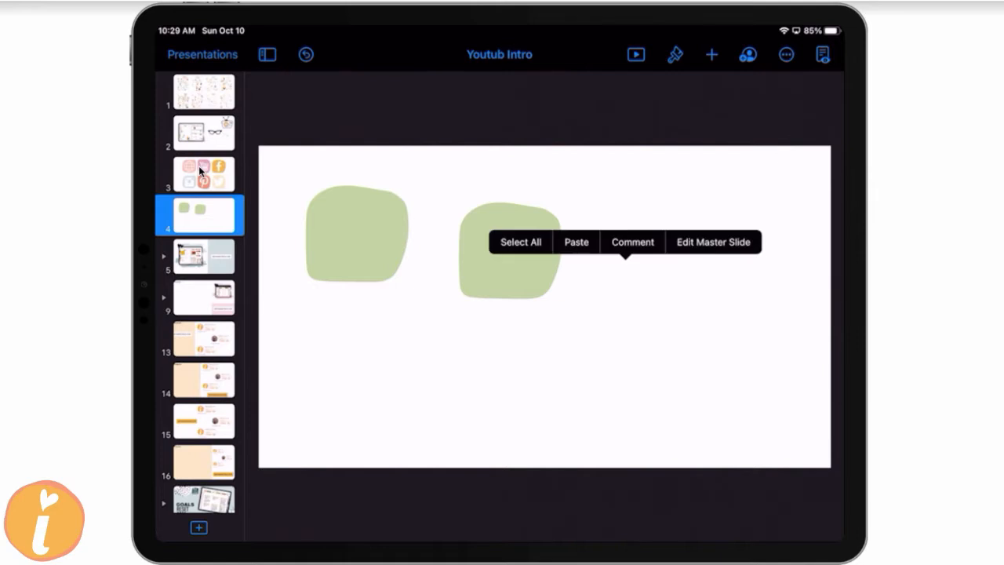
left_click(576, 243)
left_click(737, 298)
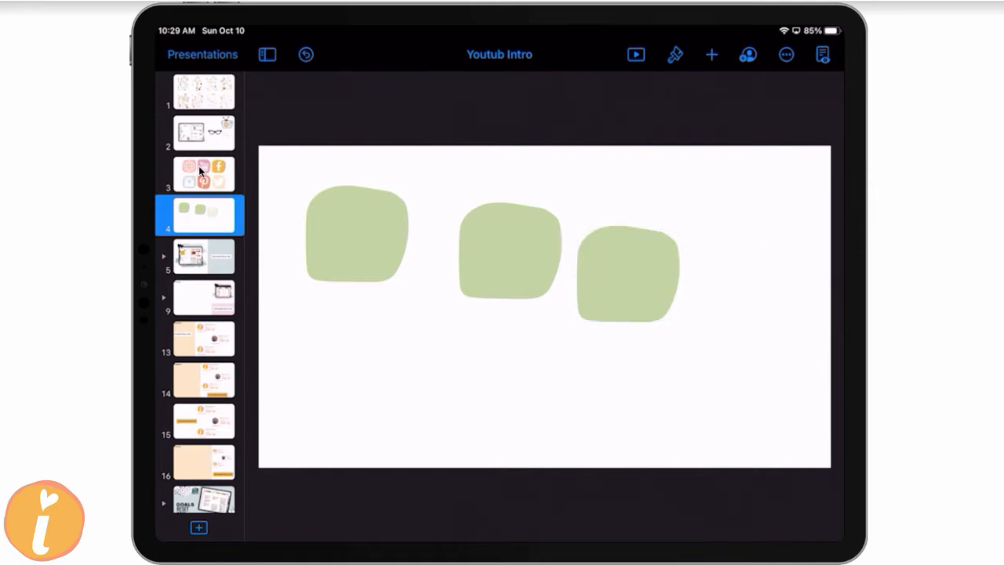
left_click(749, 263)
left_click(652, 233)
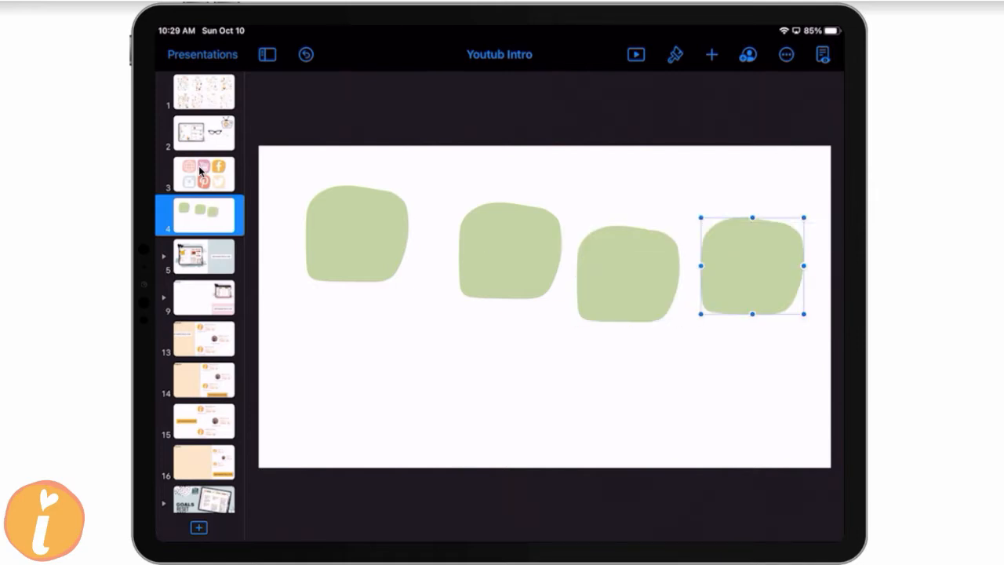
- Arrange the three duplicates in a row beside the first green shape, and rotate the second and fourth shapes to vary their outlines
left_click_drag(510, 250, 473, 234)
left_click(629, 273)
left_click_drag(629, 274, 586, 229)
left_click_drag(751, 266, 706, 233)
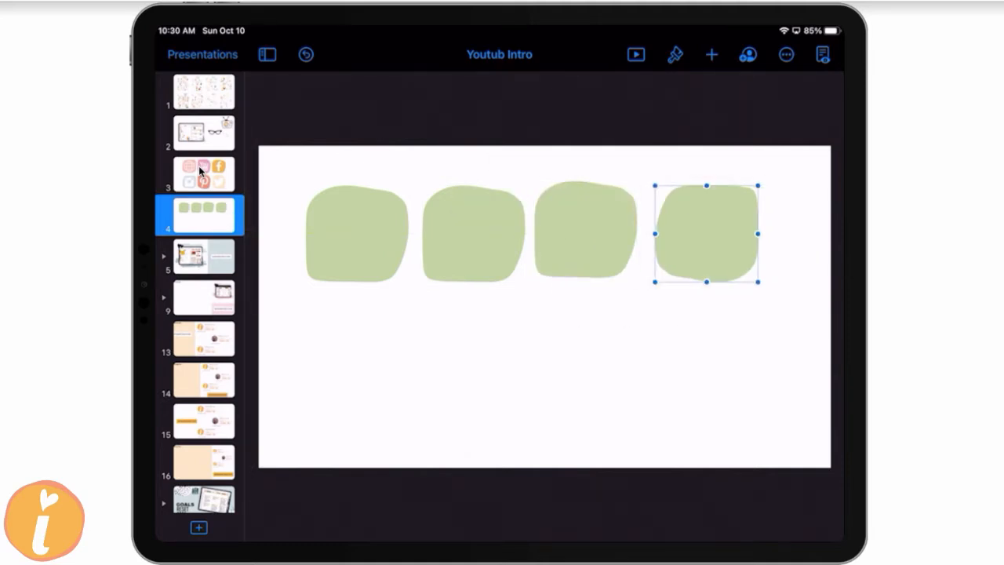
left_click(471, 233)
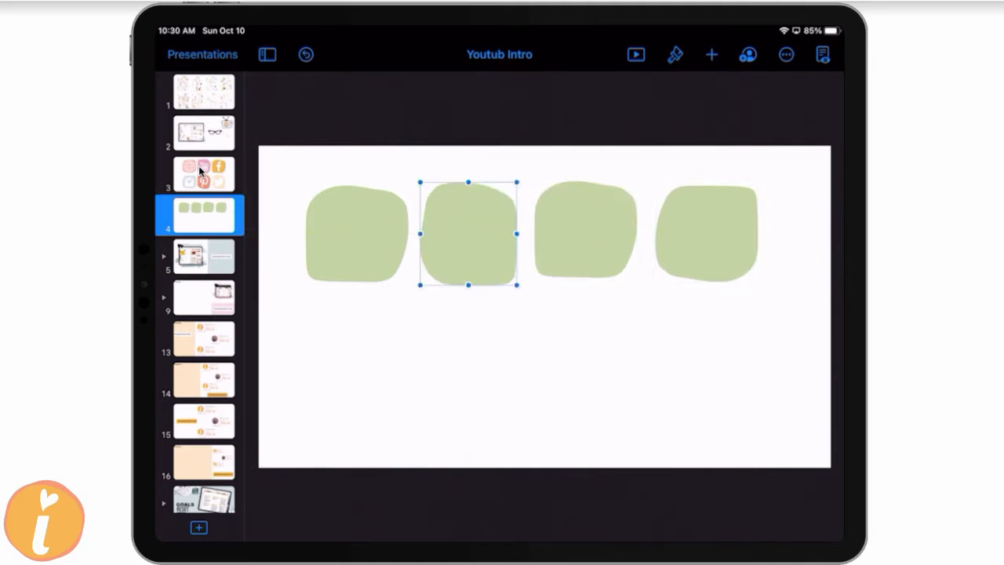
- Copy the third green shape and paste the duplicate below the row, near the slide's lower middle
left_click(585, 229)
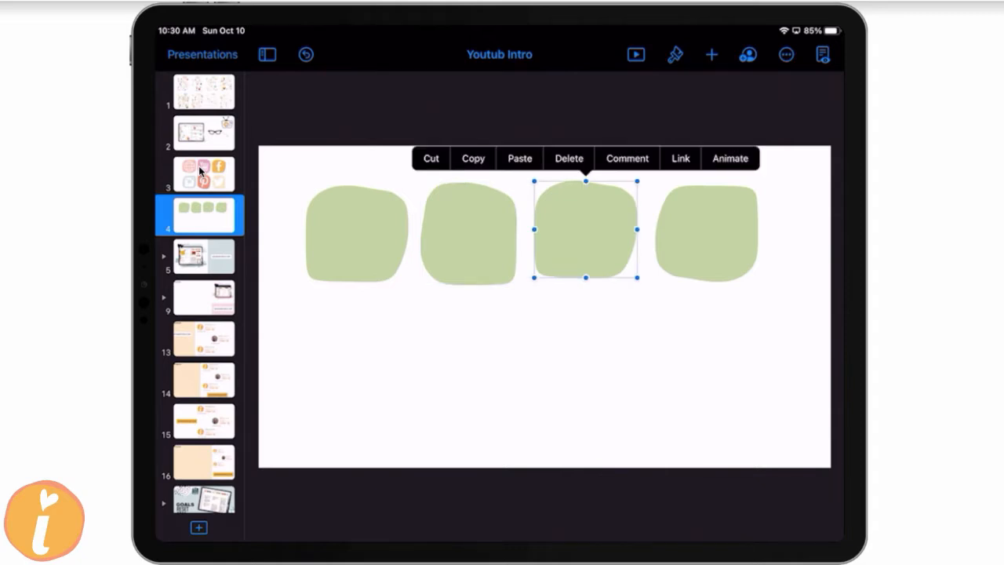
left_click(473, 158)
left_click(501, 362)
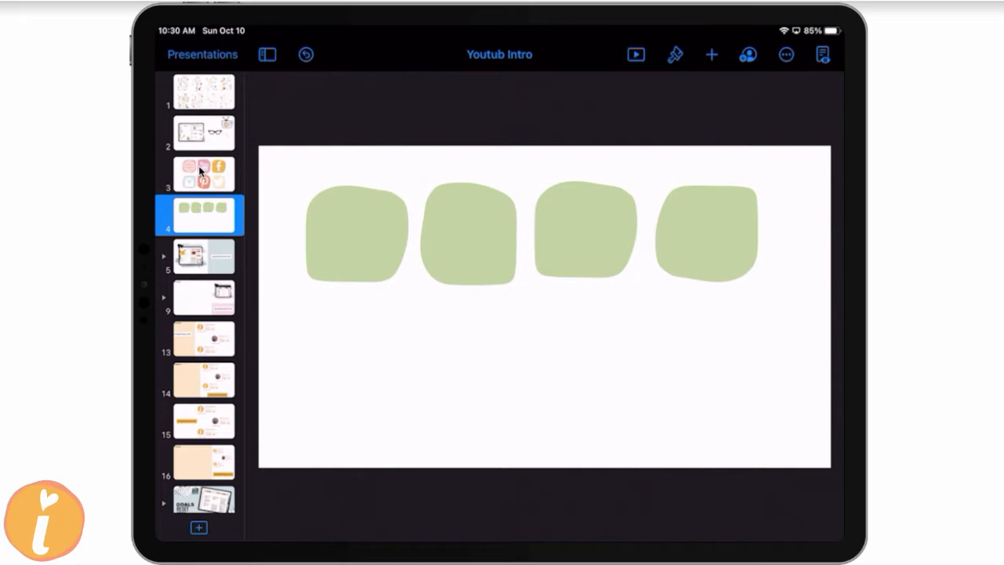
left_click(501, 362)
left_click(452, 337)
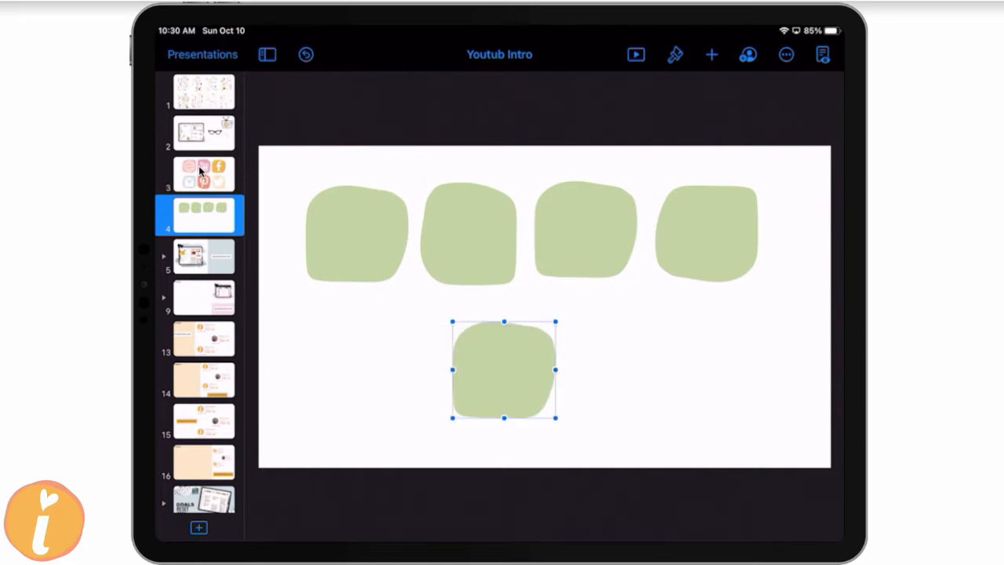
- Copy the fourth green shape of the row and paste the duplicate beside the shape in the lower row
left_click(706, 234)
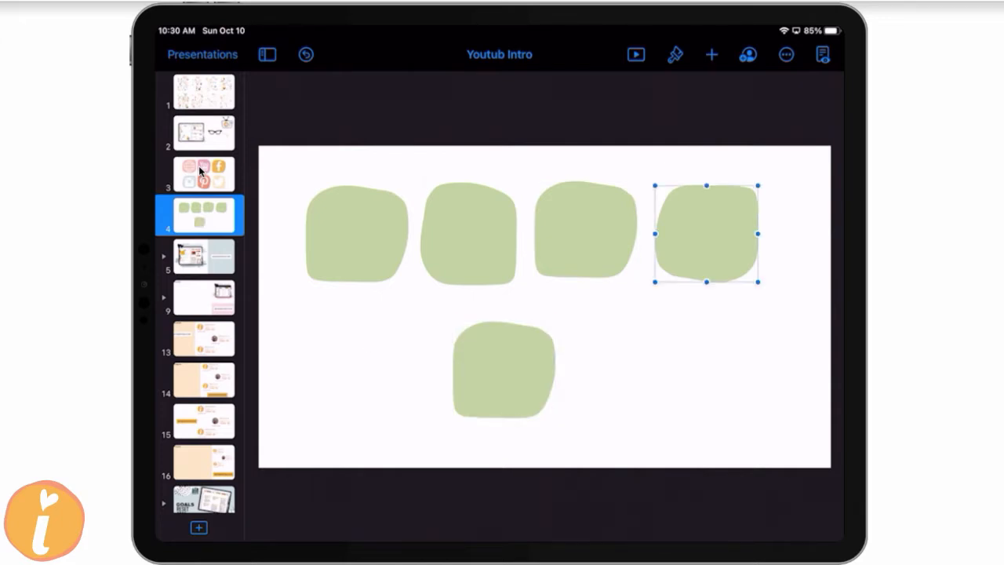
left_click(707, 234)
left_click(551, 163)
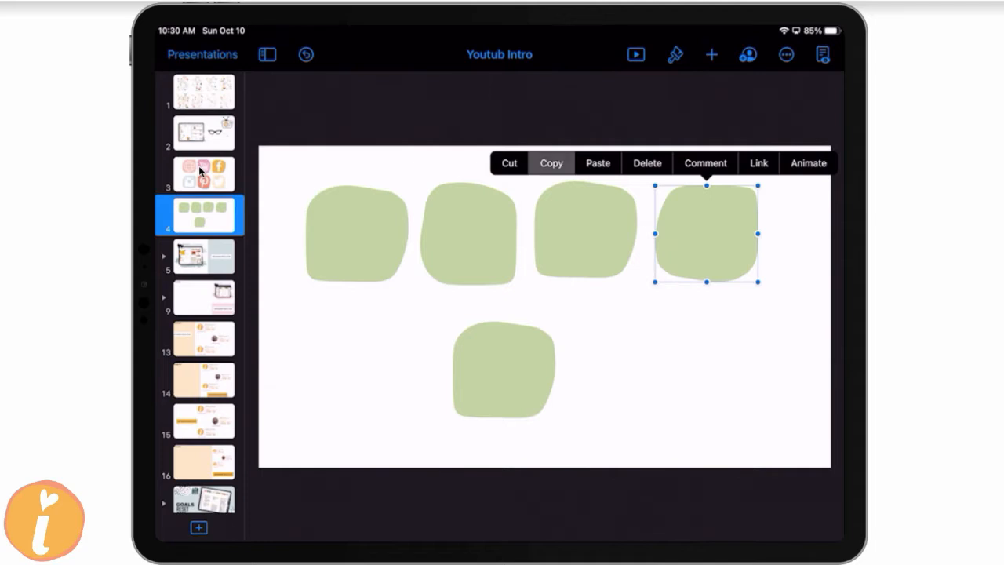
left_click(631, 372)
left_click(630, 371)
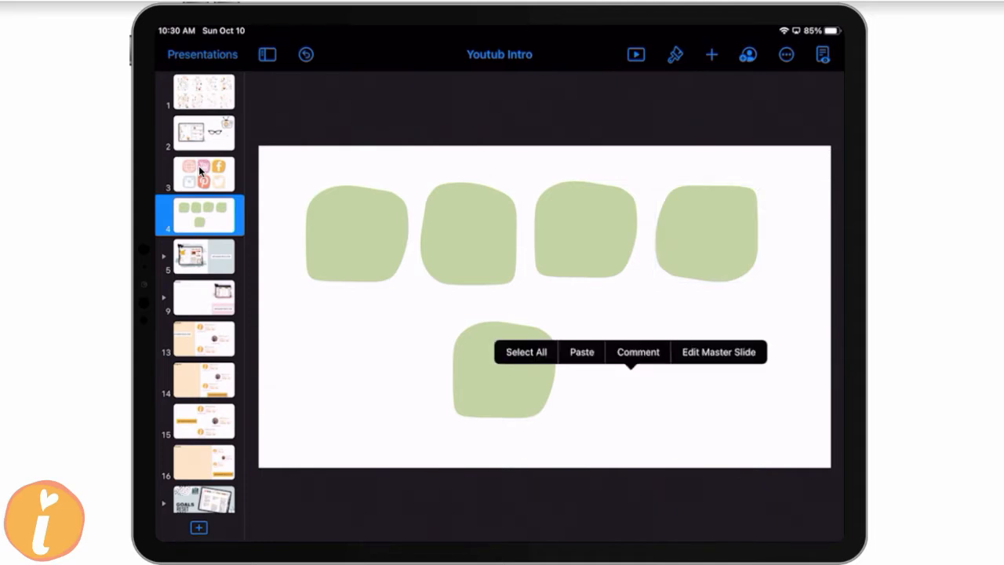
left_click(582, 352)
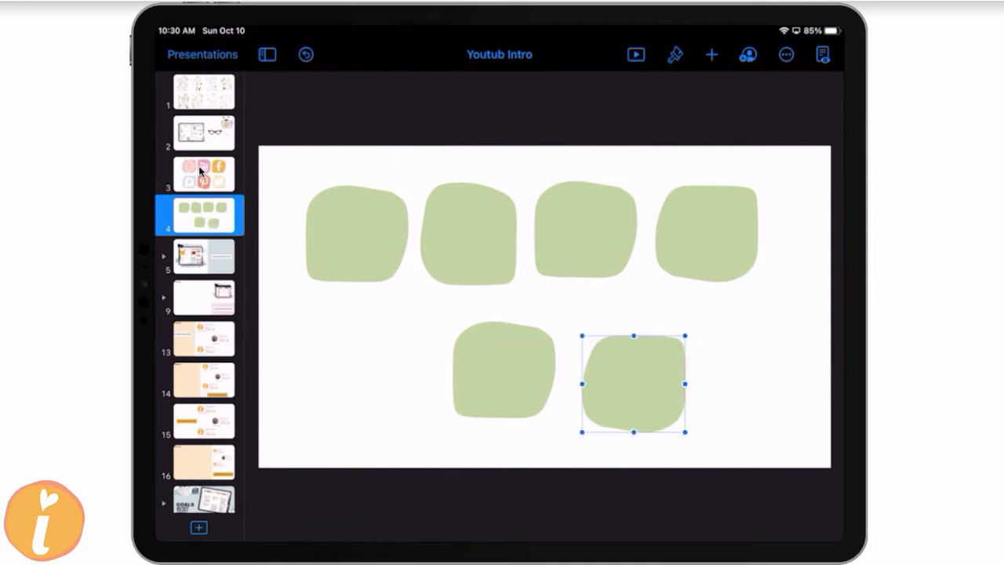
- Flip the pasted duplicate vertically, and open the formatting options for the other shape in the lower row
left_click(674, 54)
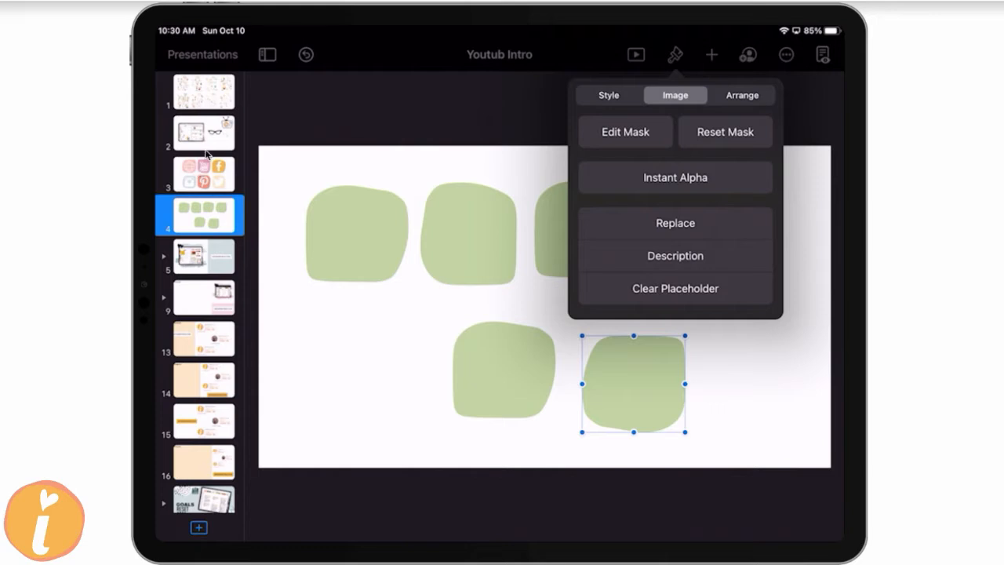
left_click(742, 95)
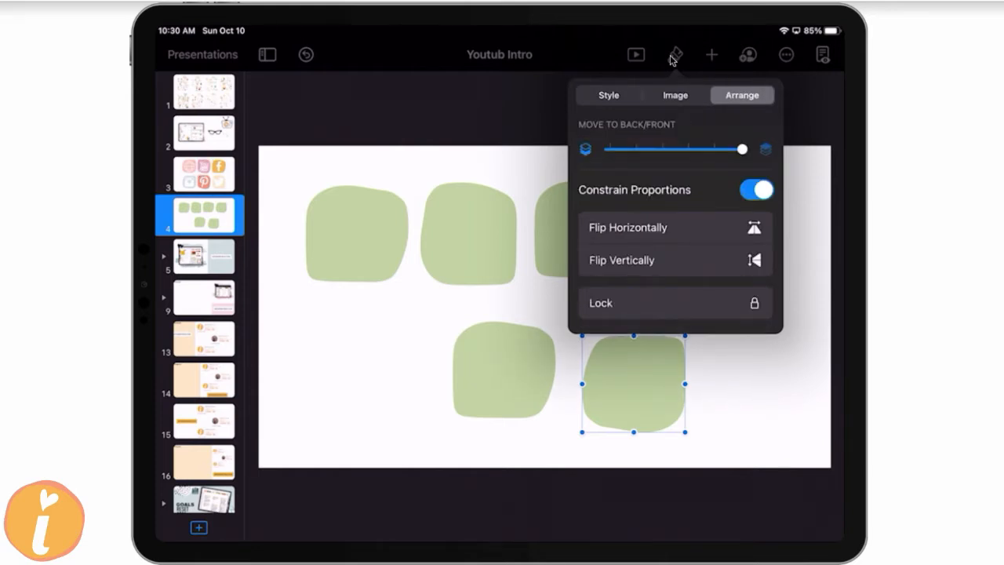
left_click(676, 260)
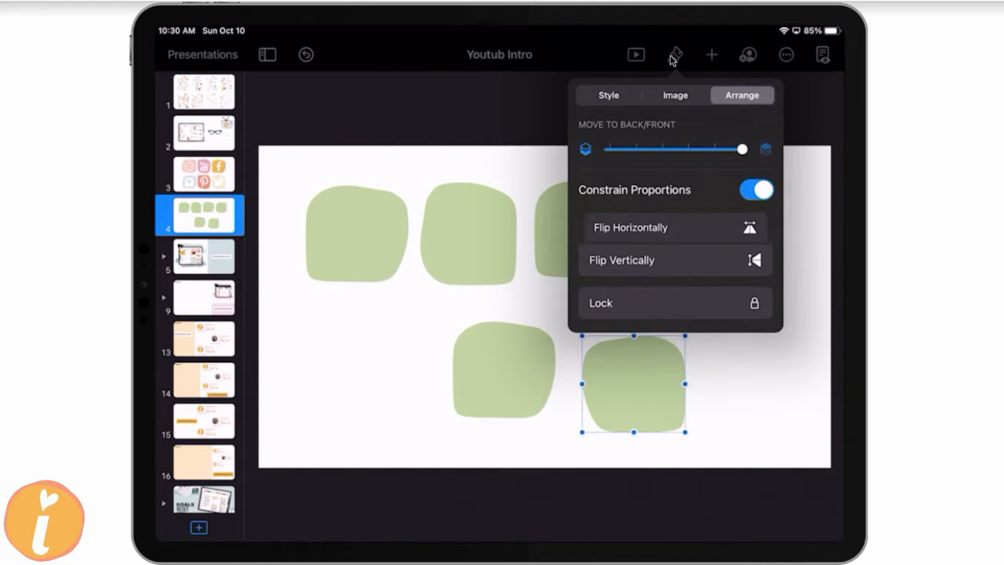
left_click(672, 58)
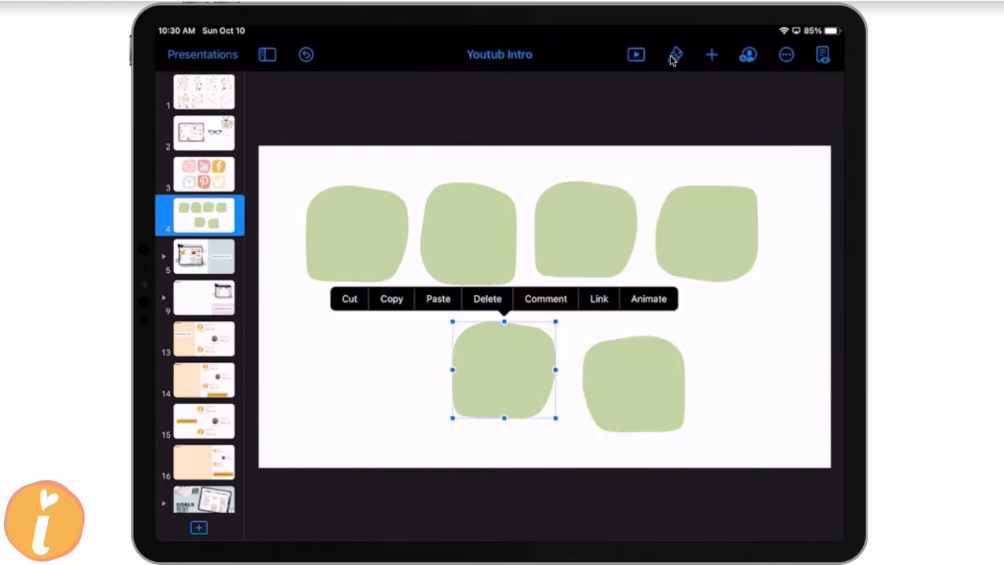
left_click(674, 54)
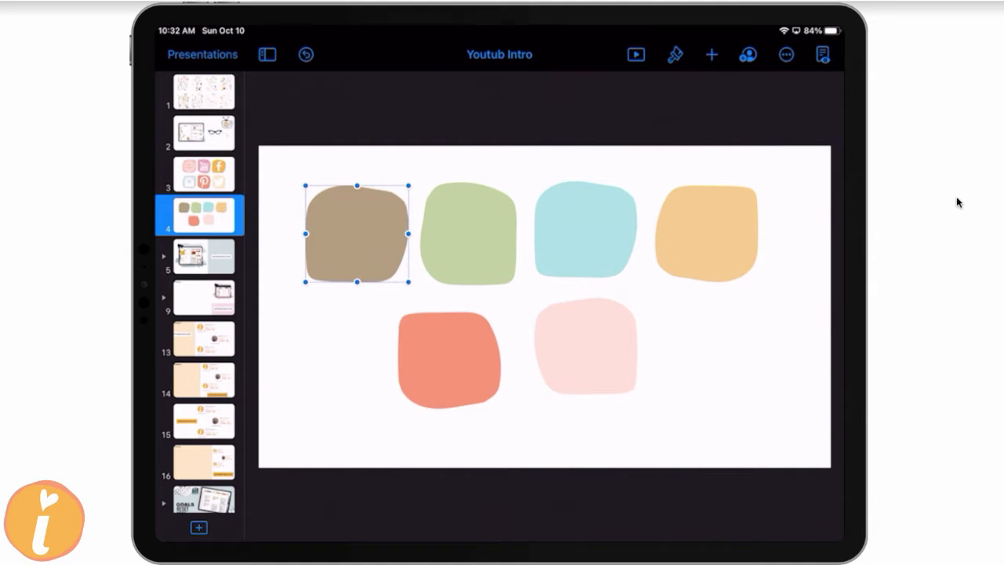
- View the finished icons on slide 3, and open slide 3 of the ds_slc_icons_shapes presentation
left_click(204, 174)
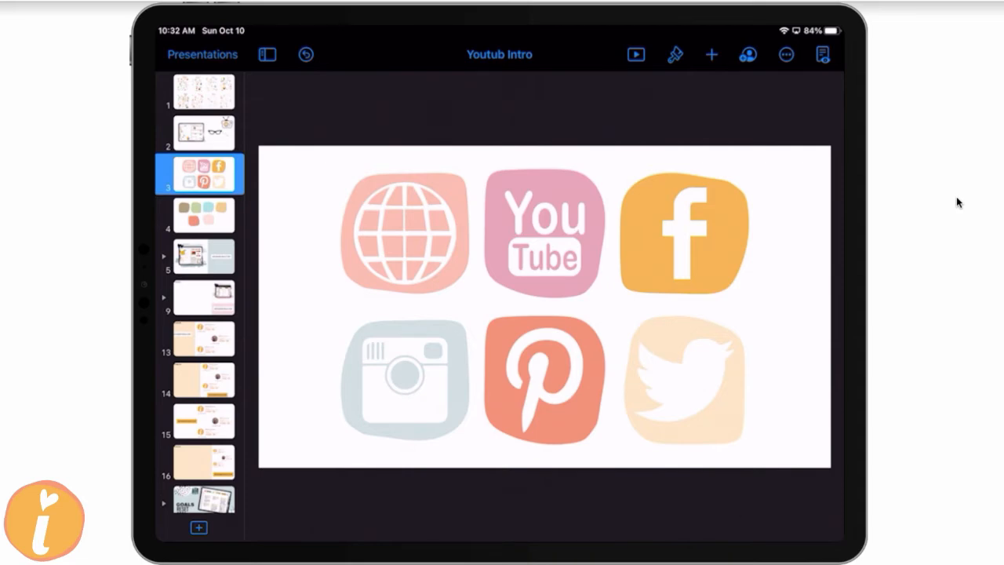
left_click(202, 55)
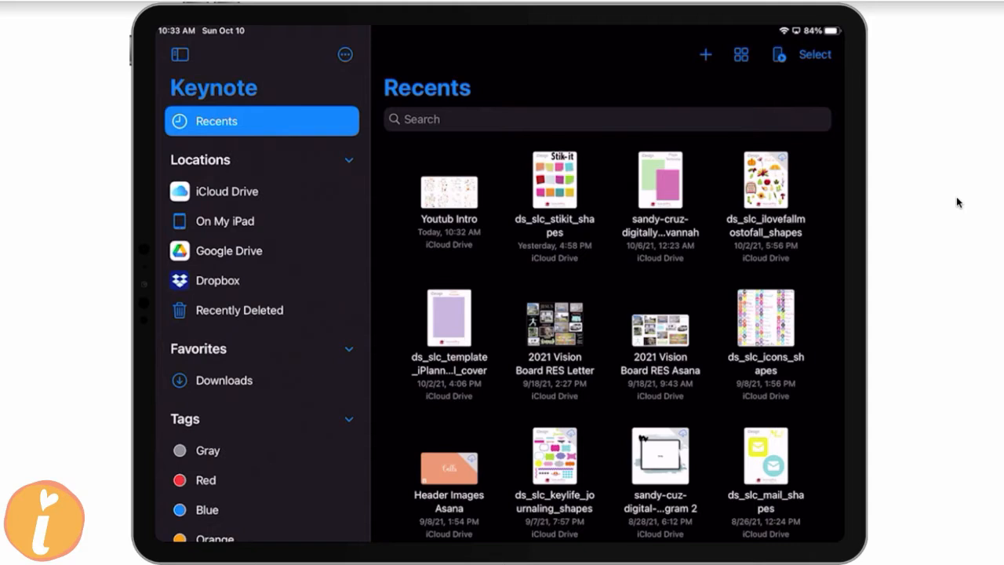
left_click(766, 317)
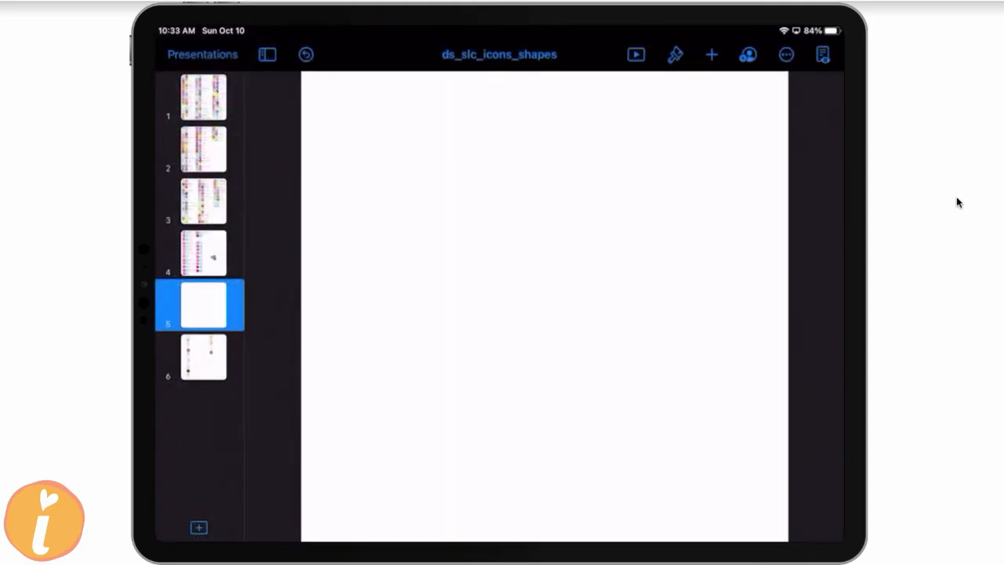
left_click(203, 253)
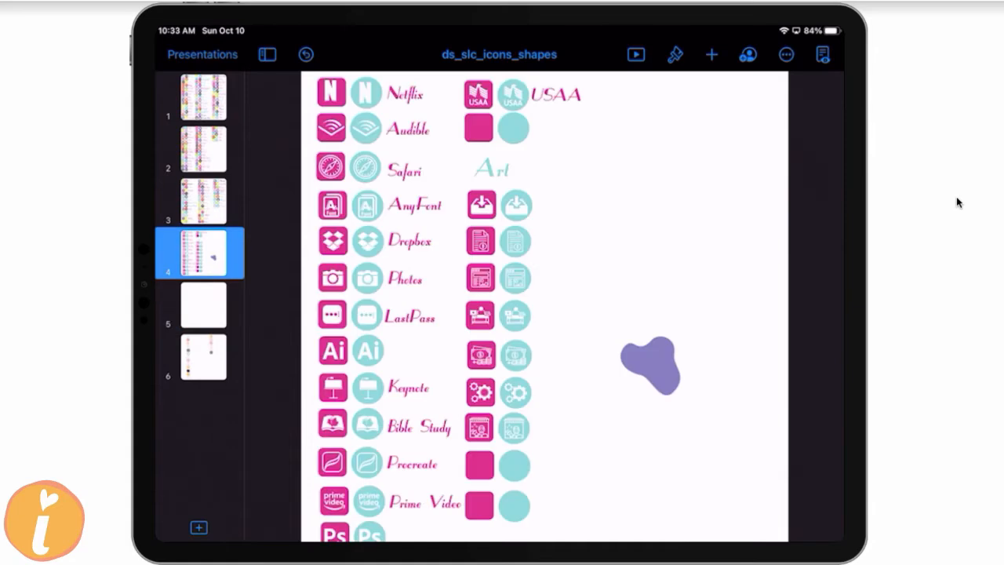
left_click(203, 201)
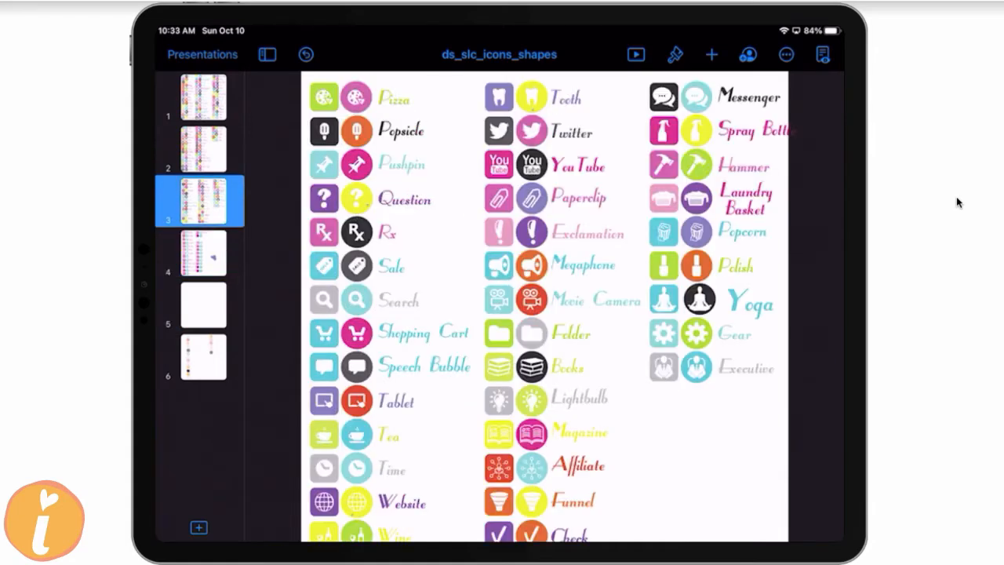
- Copy the white Twitter bird from the dark square icon on slide 3
scroll(502, 306, "up", 5)
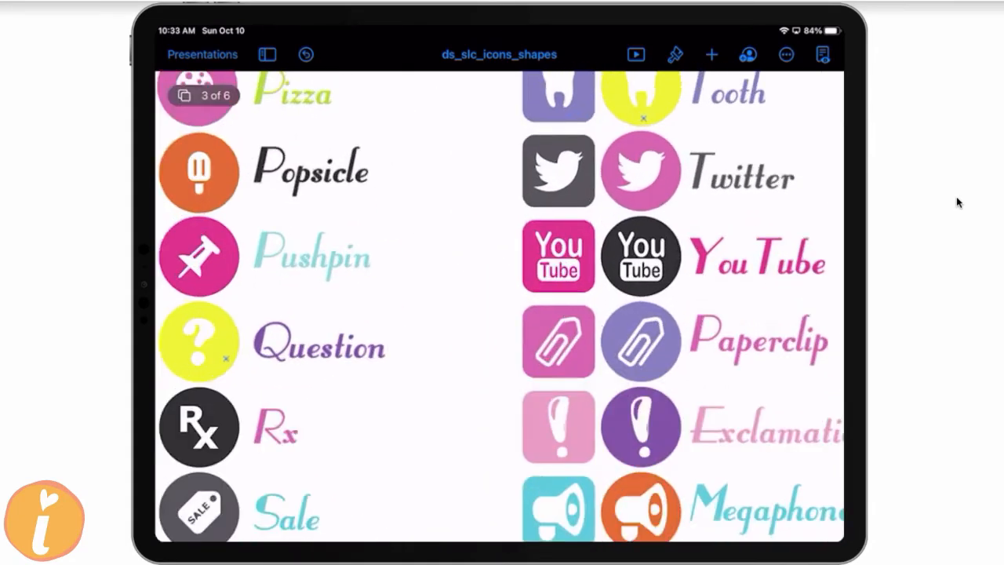
scroll(571, 223, "up", 1)
left_click(575, 166)
scroll(500, 306, "down", 3)
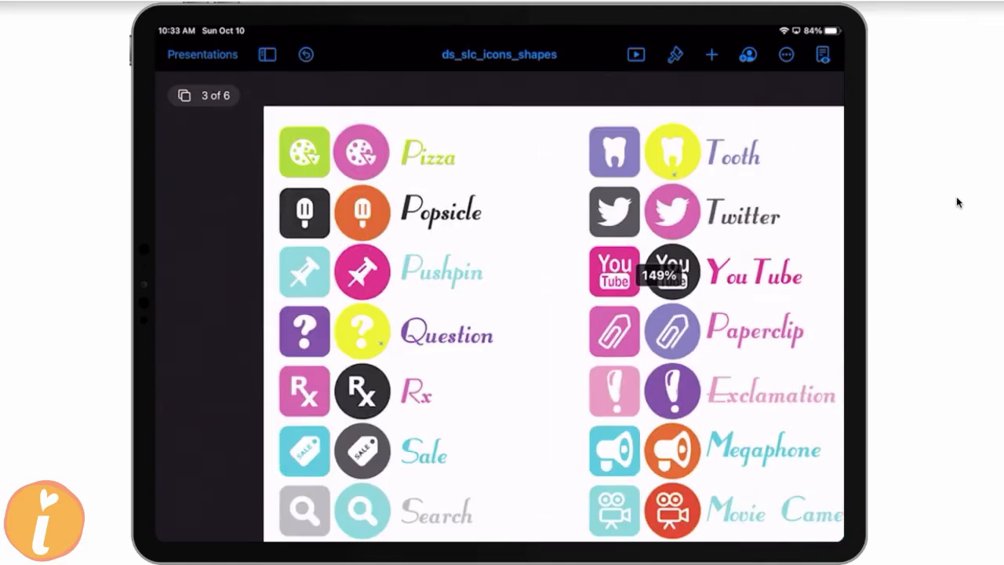
scroll(499, 306, "up", 4)
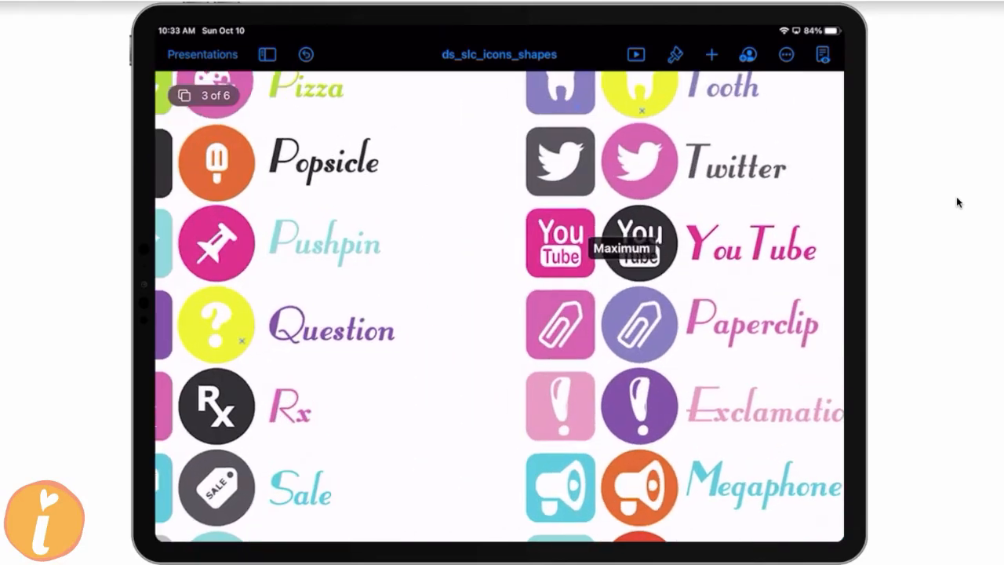
scroll(500, 306, "down", 5)
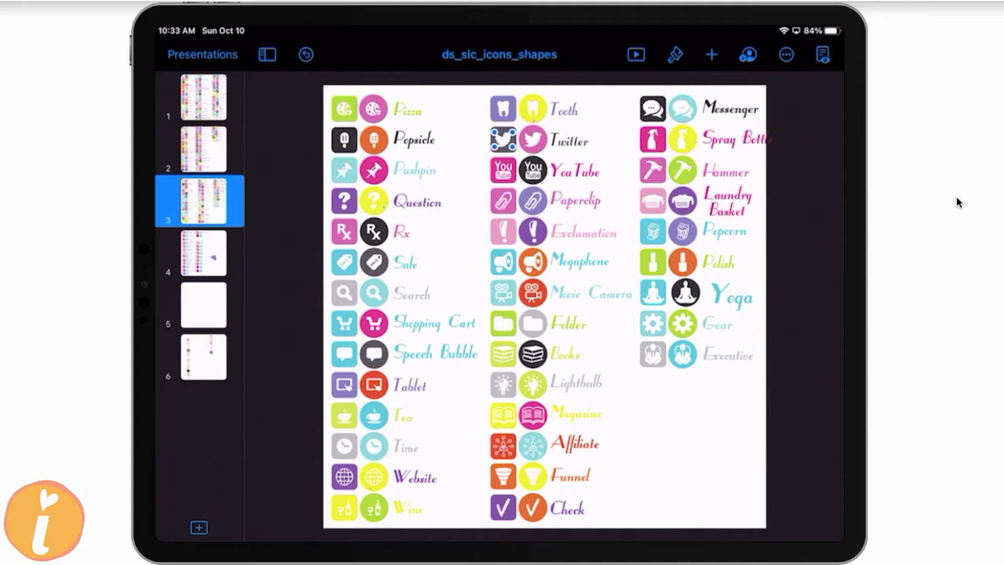
- Look through the icons on slides 1 to 4 of the ds_slc_icons_shapes presentation
left_click(203, 149)
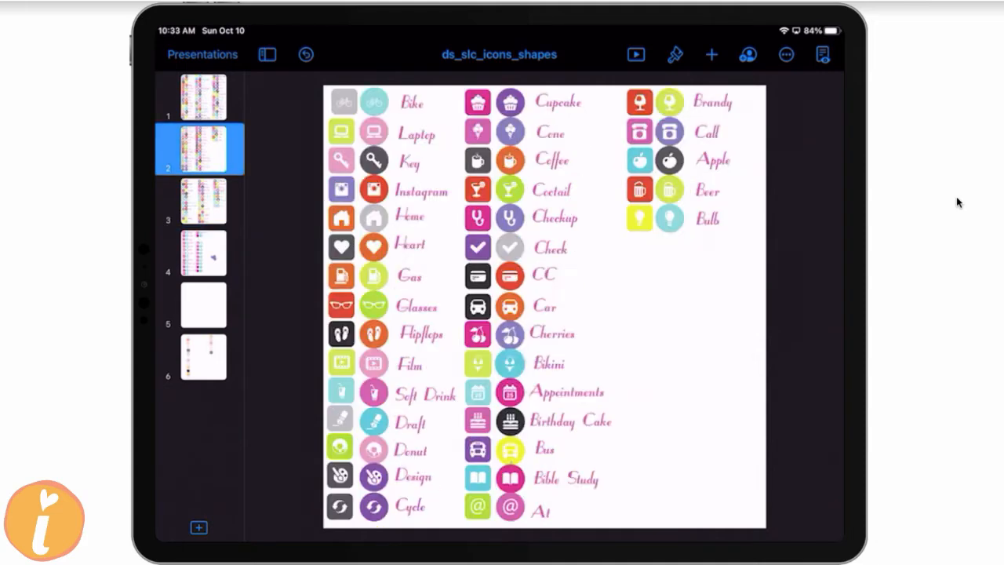
left_click(203, 97)
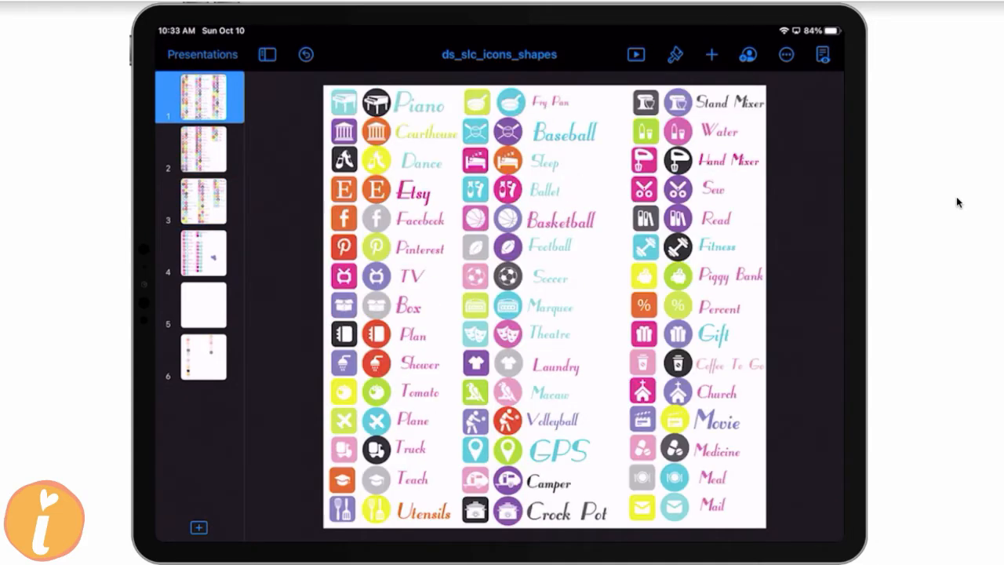
left_click(203, 149)
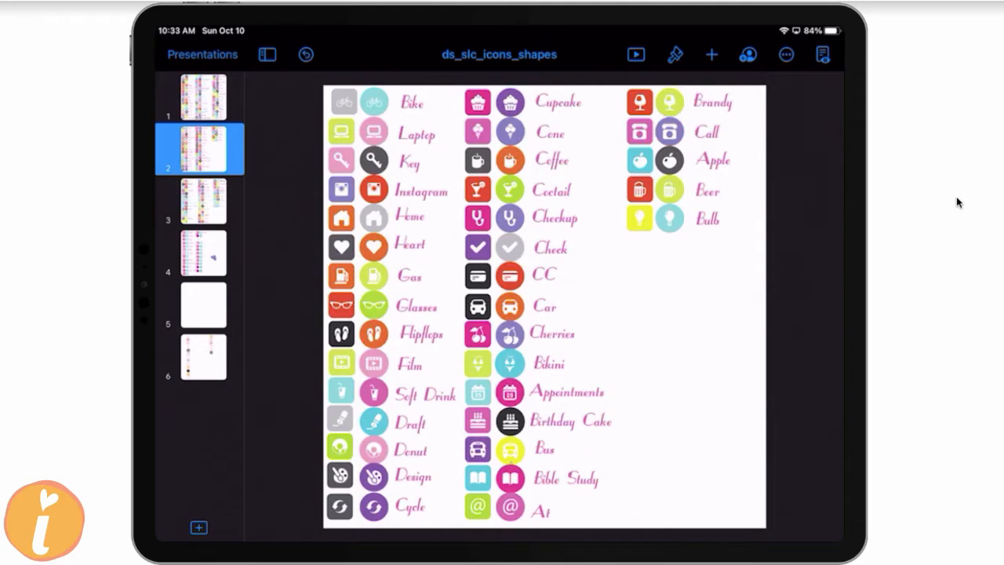
left_click(203, 201)
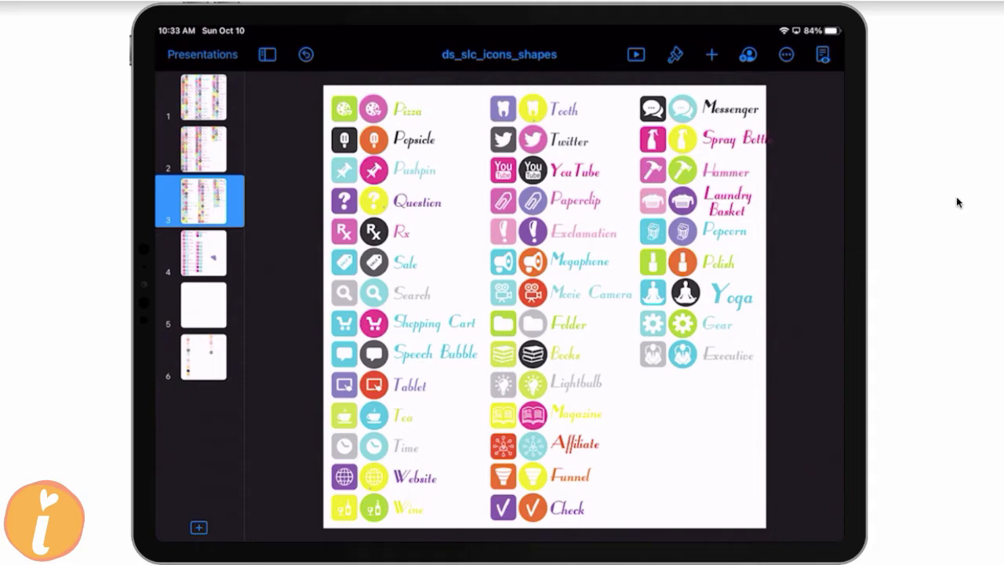
left_click(203, 253)
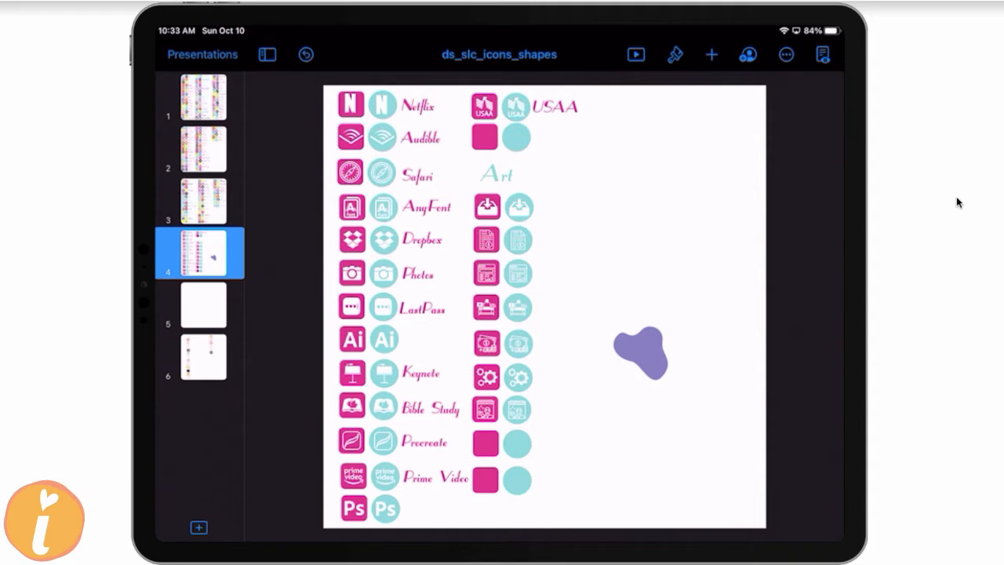
- Return to slide 4 of the Youtub Intro presentation and paste the Twitter bird there
left_click(202, 55)
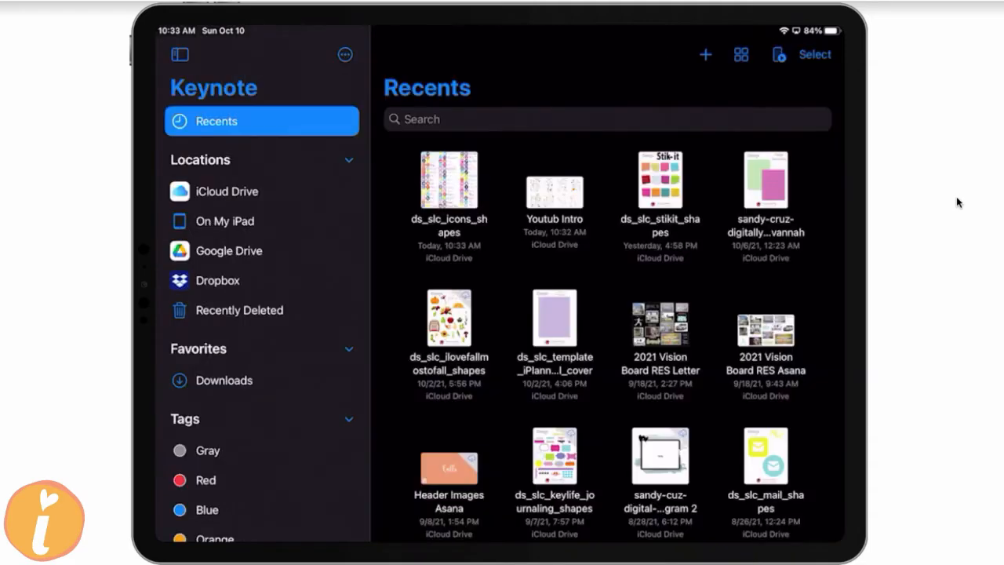
left_click(449, 192)
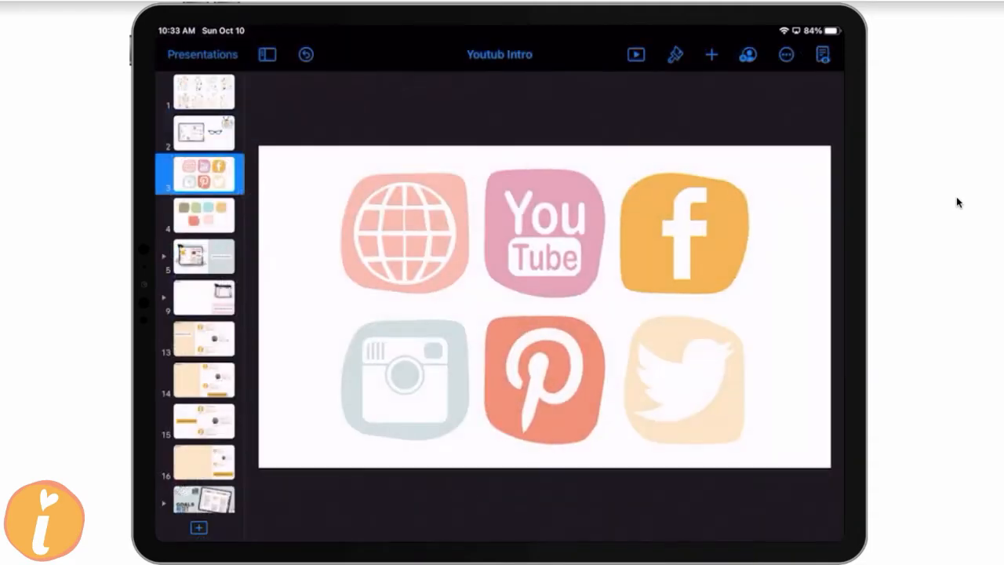
left_click(203, 216)
left_click(691, 333)
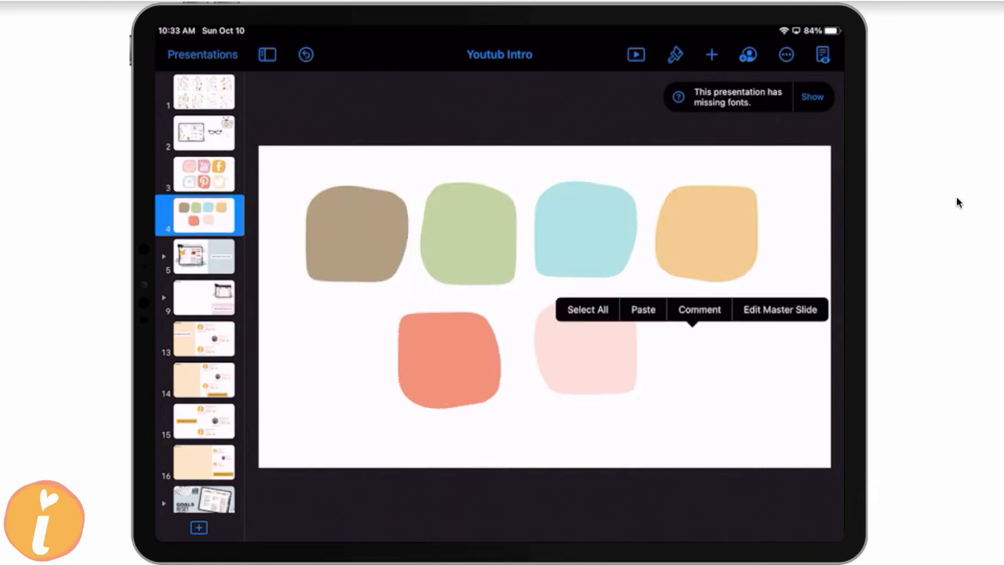
left_click(643, 310)
- Resize the white Twitter bird to fit inside the brown shape and centre it on that shape
left_click_drag(369, 183, 442, 242)
left_click_drag(399, 208, 350, 227)
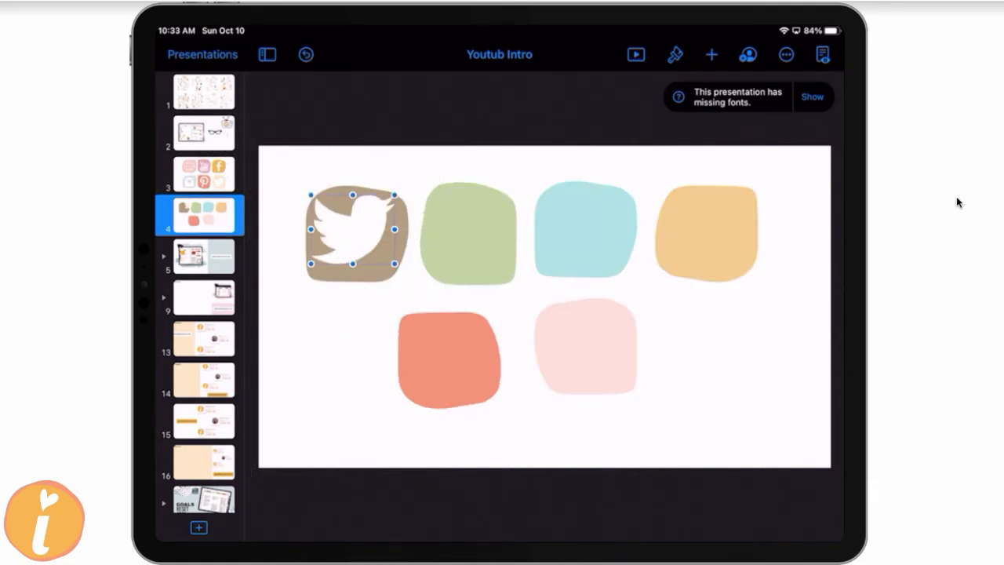
mouse_move(396, 263)
left_mouse_down()
mouse_move(381, 253)
mouse_move(388, 258)
left_mouse_up()
left_click_drag(350, 226, 357, 234)
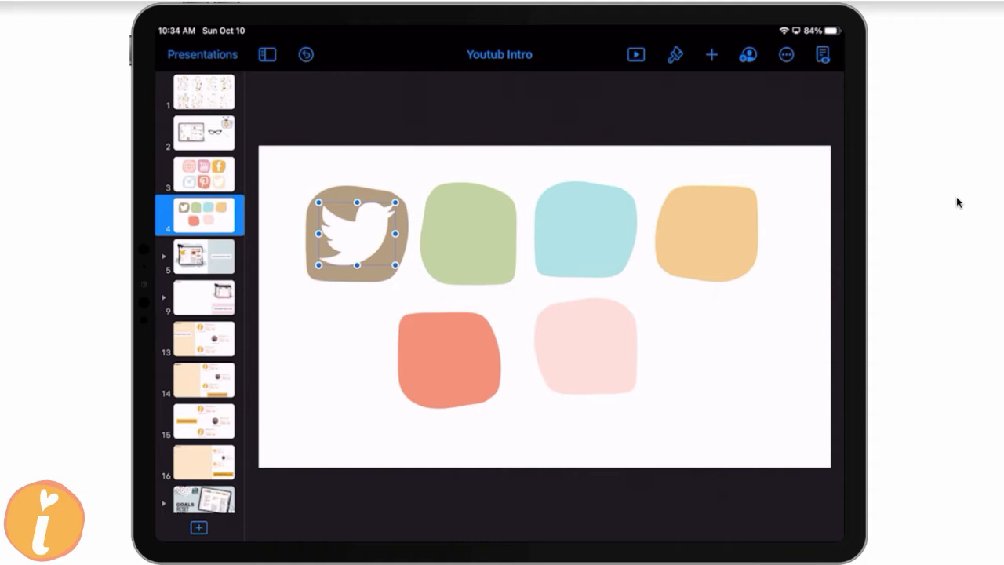
- Select and copy all the coloured shapes and the Twitter bird on slide 4
left_click(706, 369)
left_click(706, 370)
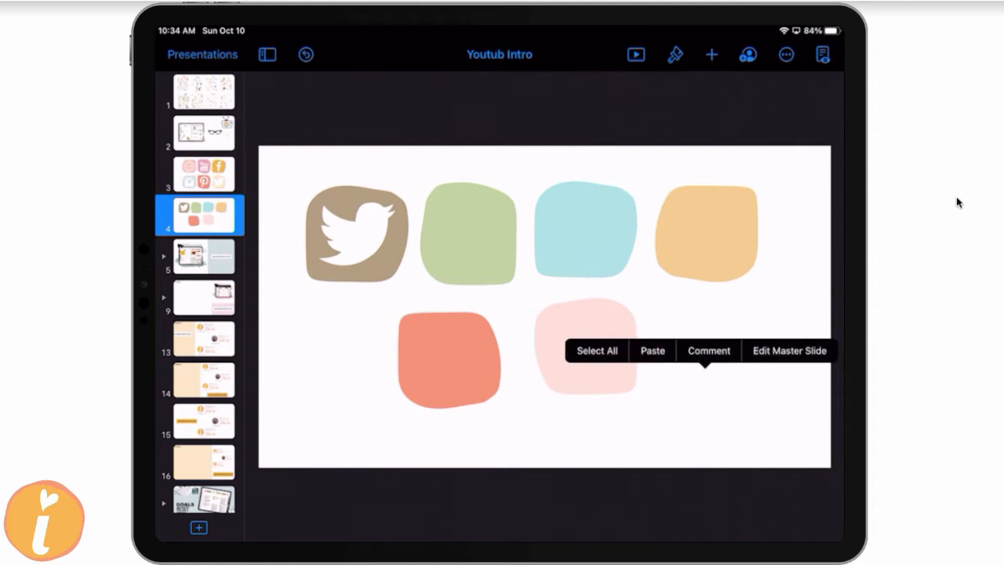
left_click(597, 351)
left_click(476, 273)
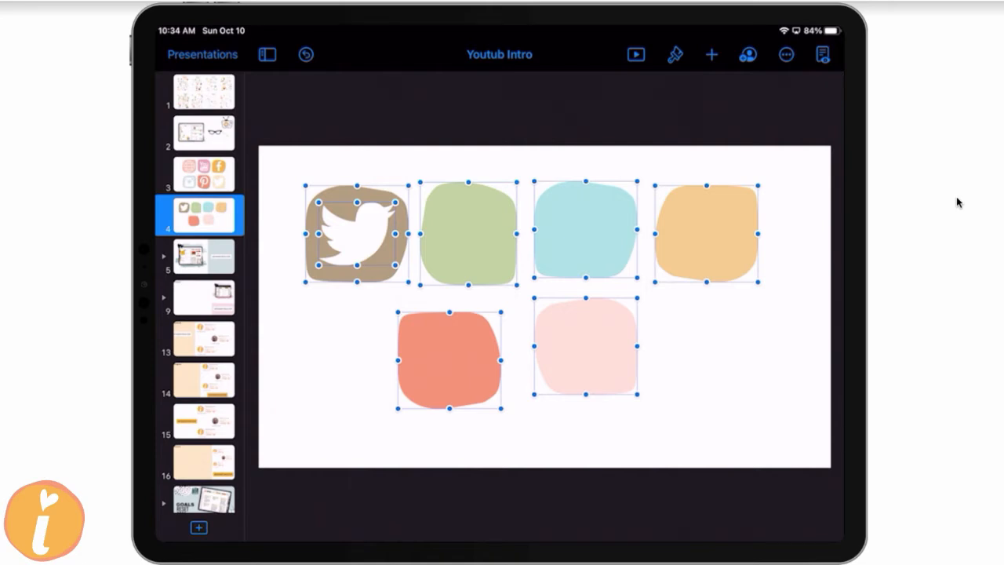
- Add a Blank slide after slide 4 and paste the copied shapes and Twitter bird onto it
left_click(198, 527)
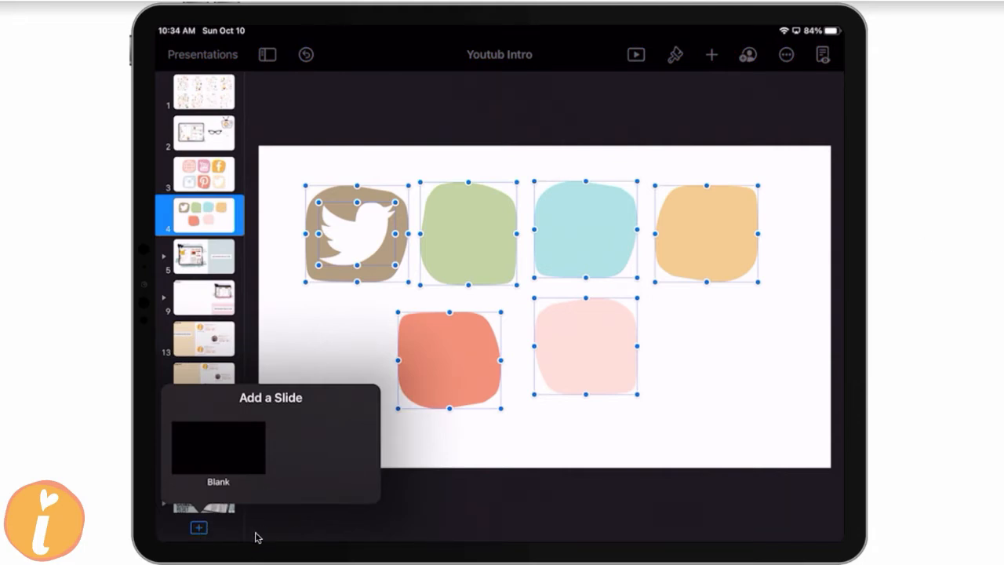
left_click(218, 448)
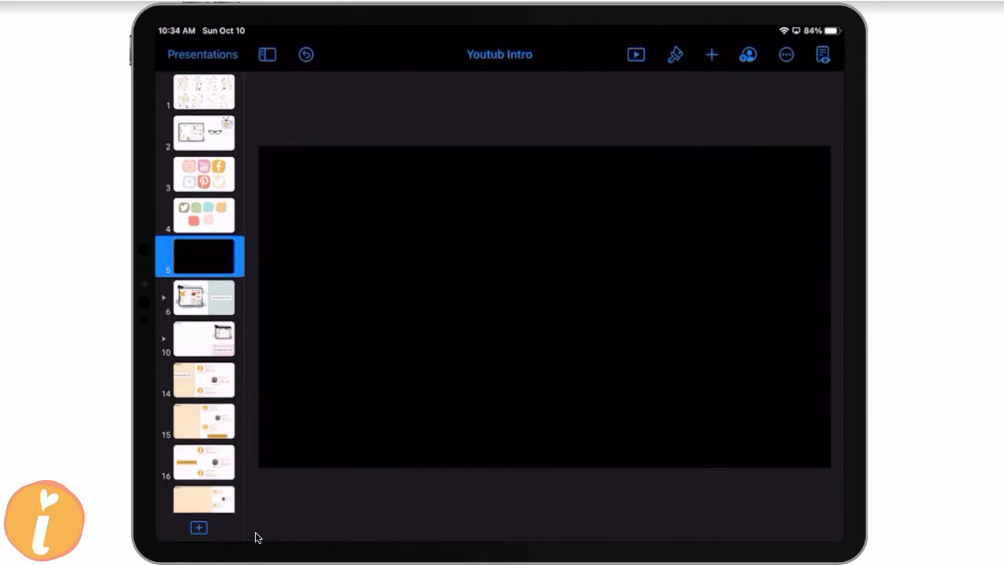
left_click(480, 252)
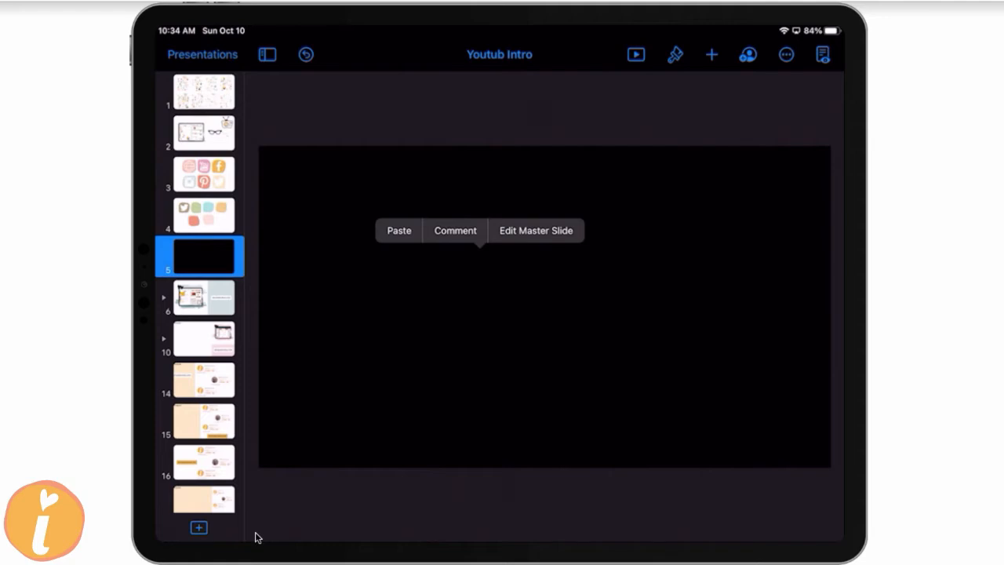
left_click(400, 230)
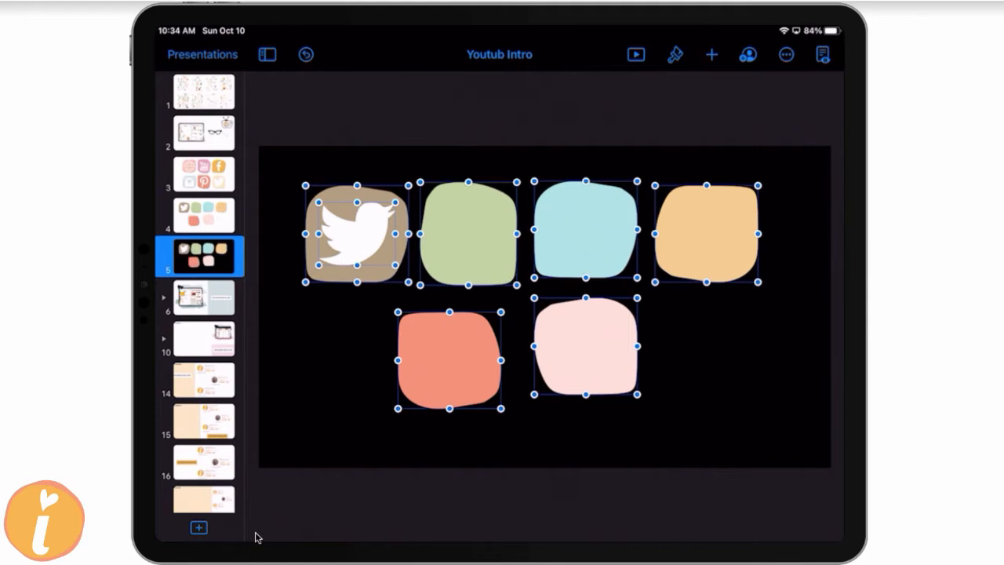
- Start an image export of the presentation and limit the slide range to slide 5 only
left_click(786, 55)
left_click(722, 156)
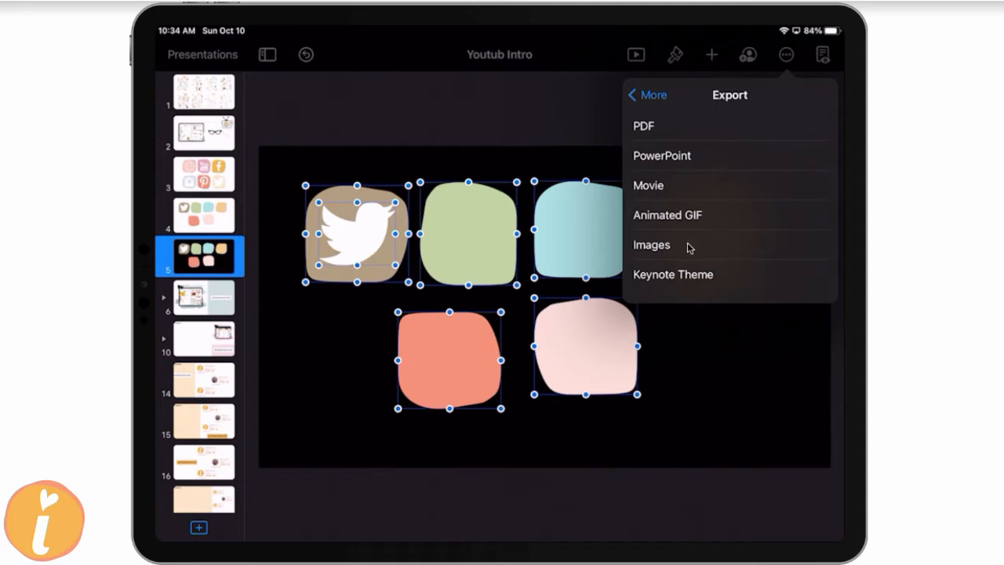
left_click(688, 247)
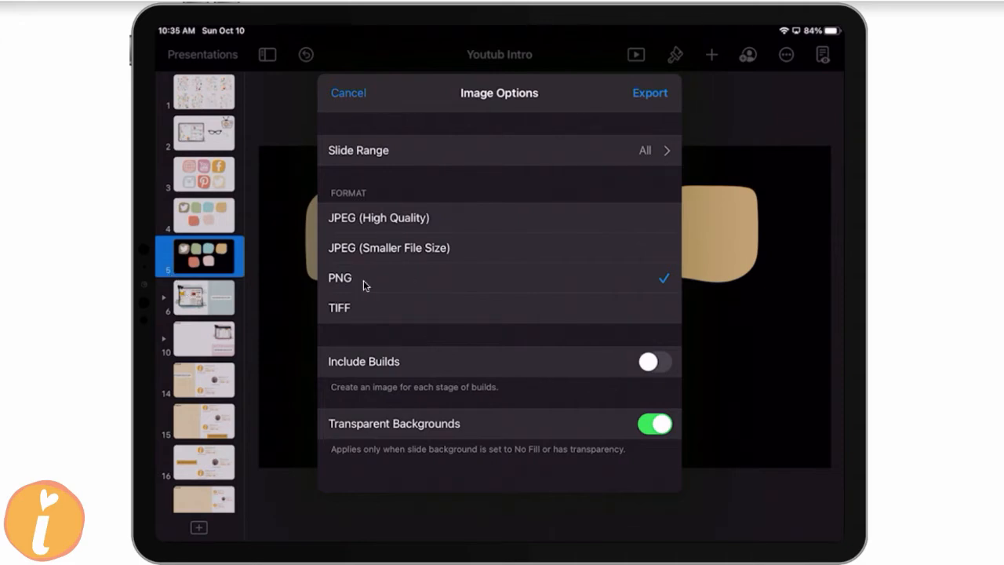
left_click(549, 156)
scroll(469, 268, "down", 4)
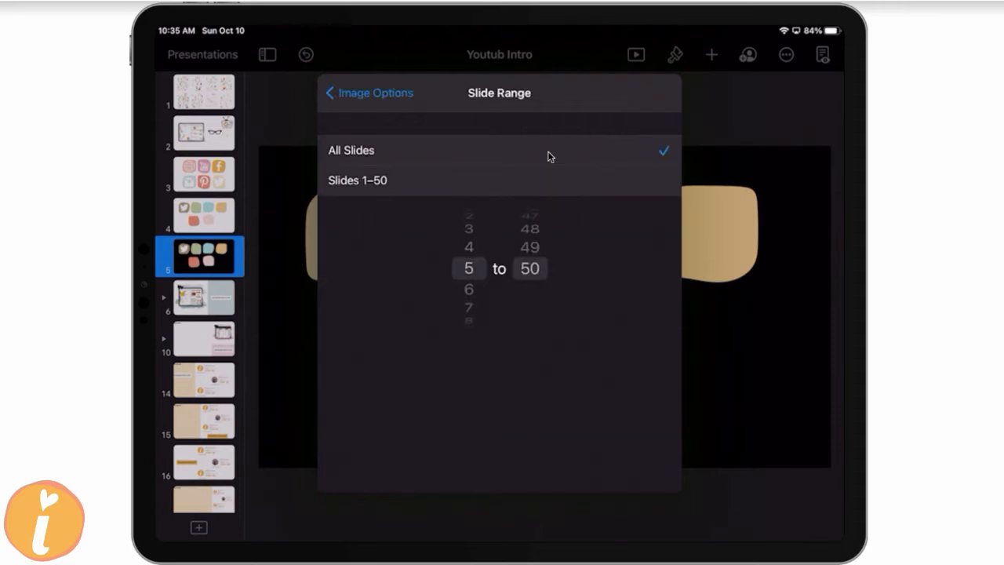
scroll(530, 268, "up", 10)
scroll(530, 268, "up", 10)
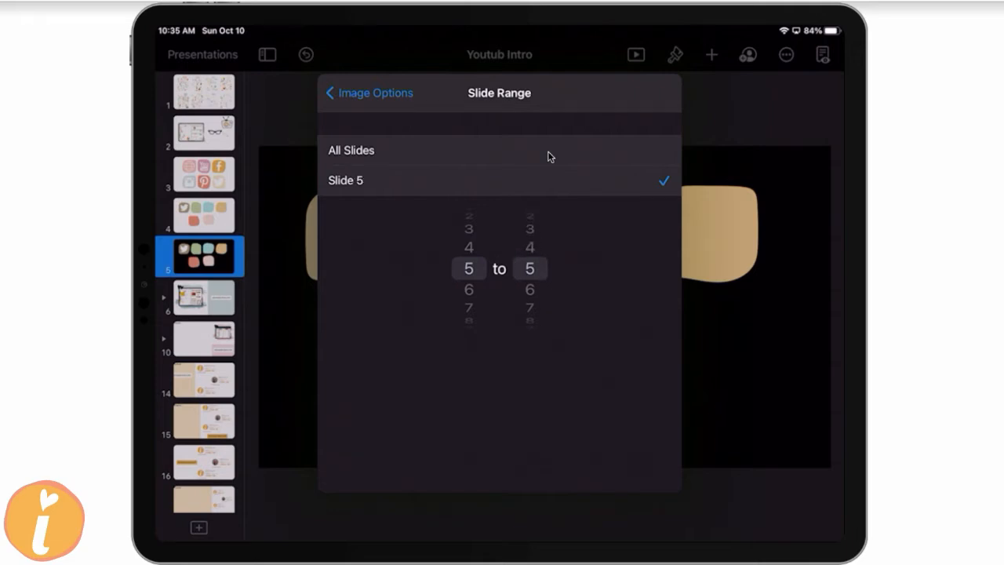
left_click(370, 94)
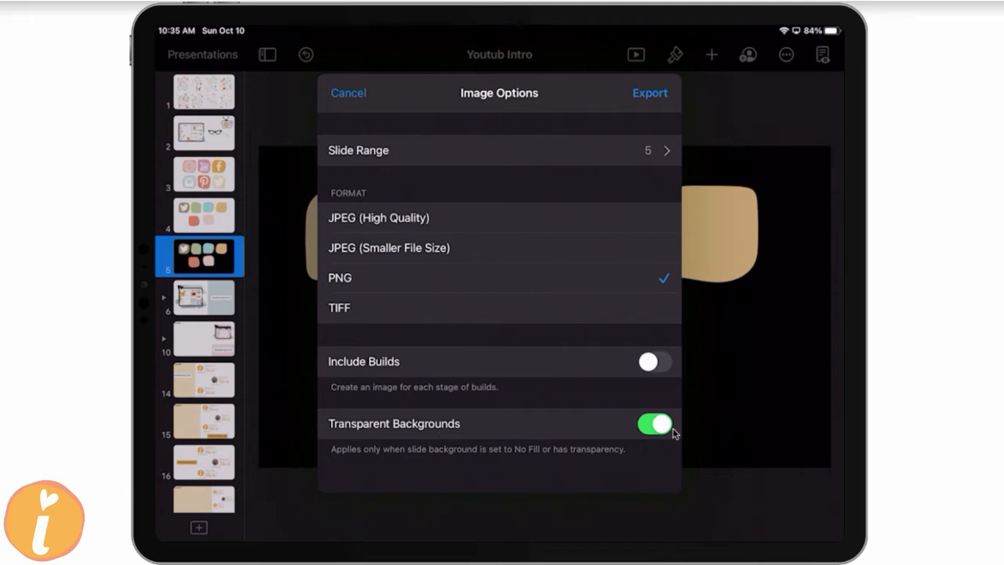
- Export slide 5 as a PNG with a transparent background and save the image to the device
left_click(650, 94)
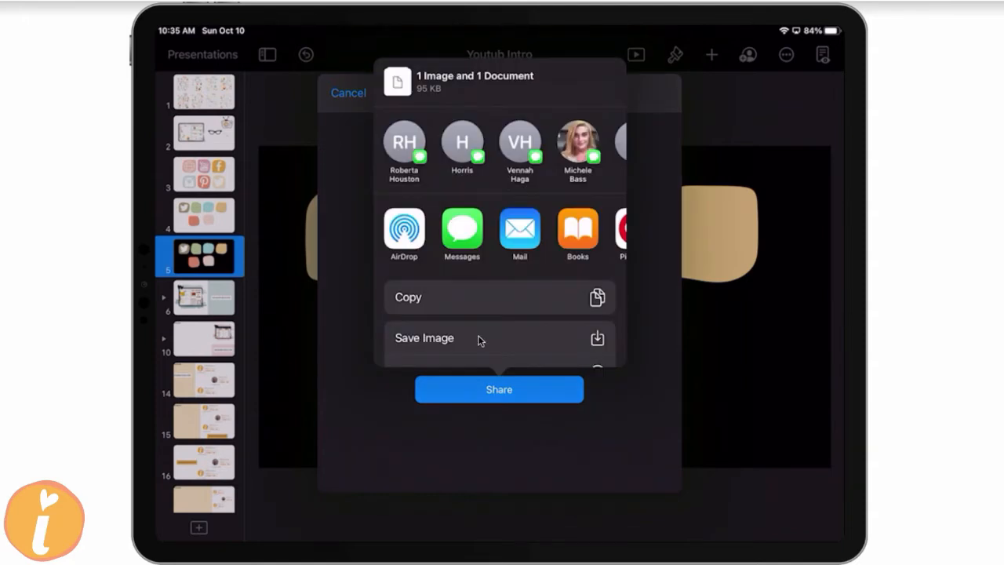
scroll(481, 340, "down", 5)
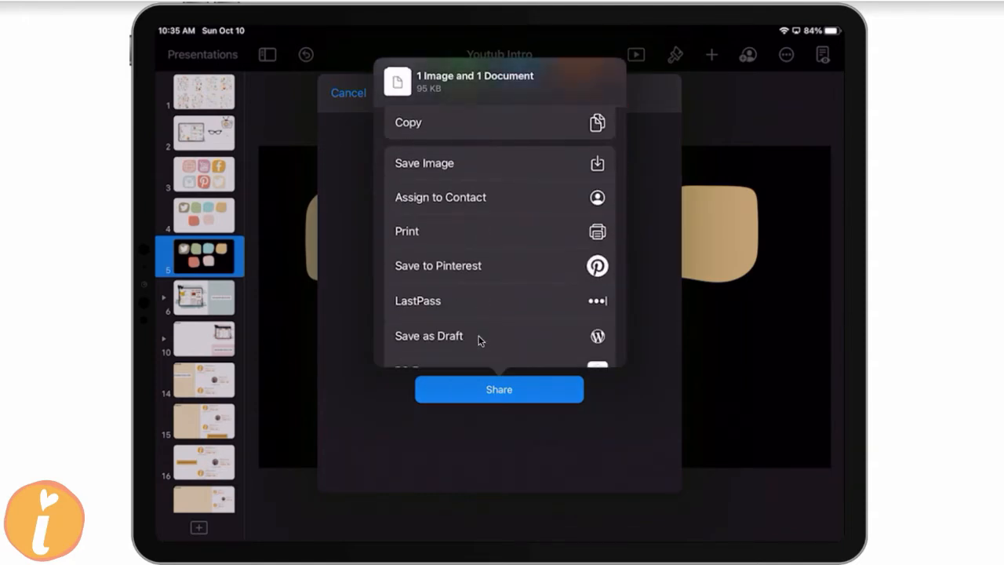
scroll(481, 340, "down", 1)
scroll(478, 341, "up", 5)
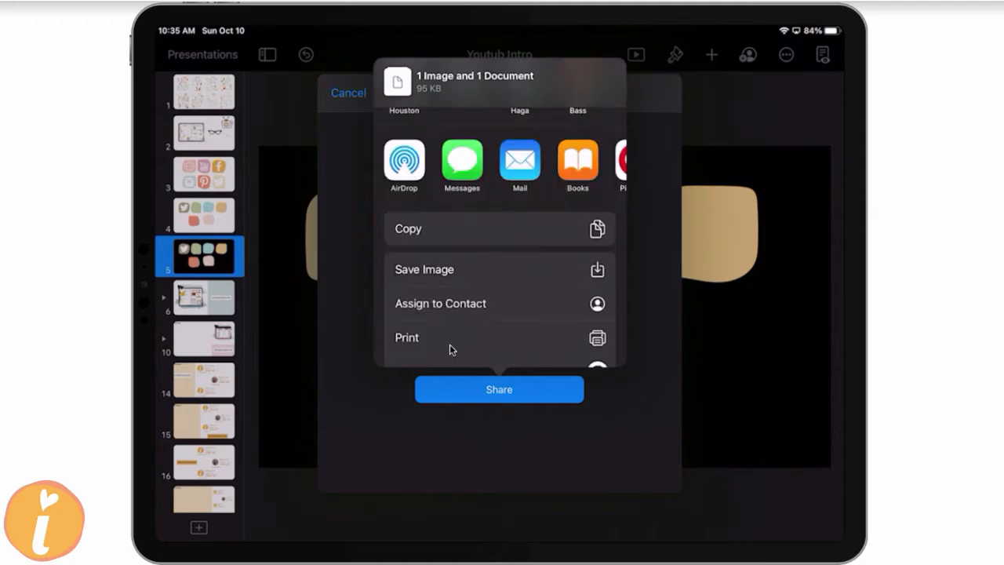
left_click(460, 269)
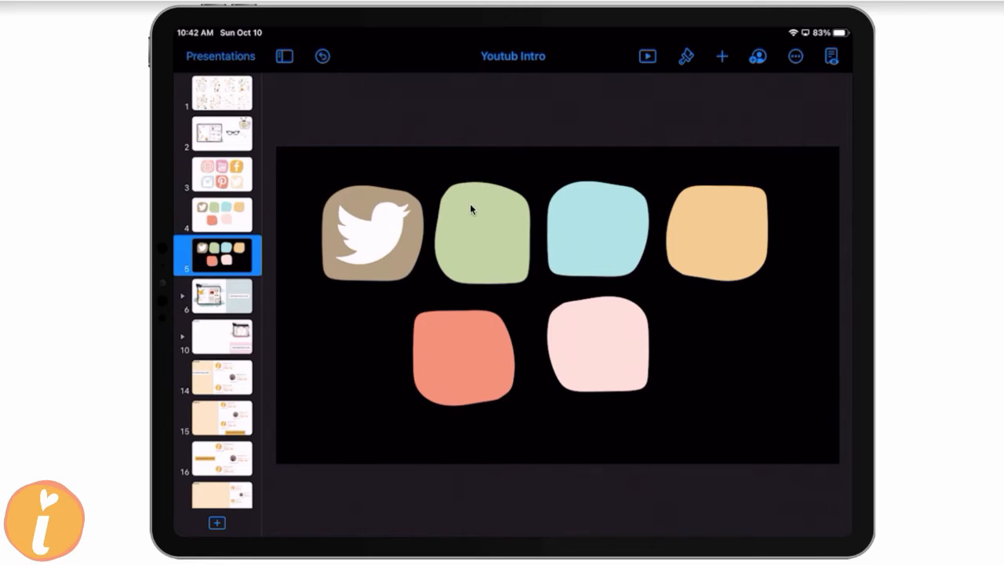
- Switch to Desktop 8 on the Mac and move IMG_0165.PNG onto the empty desktop area
key("ctrl+Up")
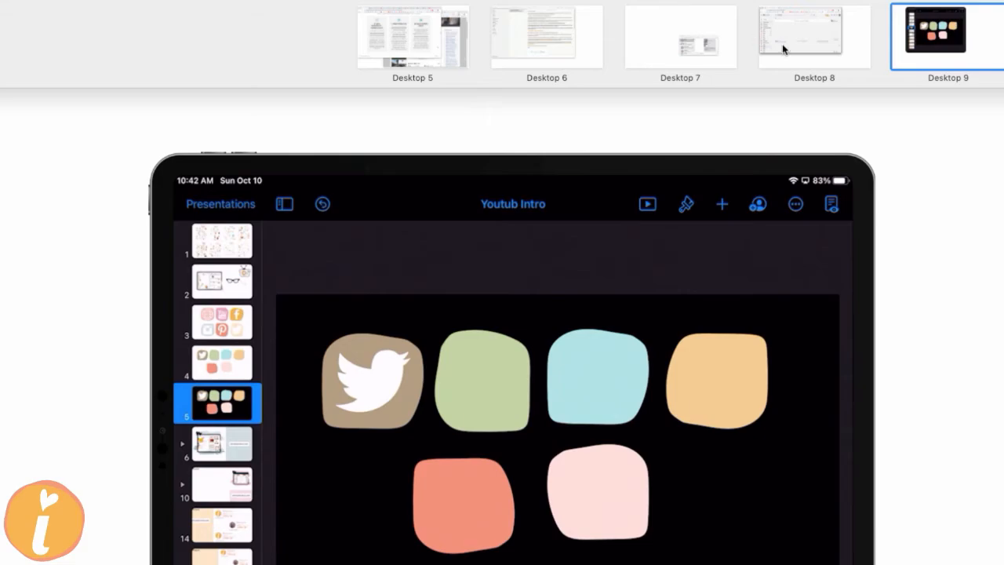
left_click(818, 44)
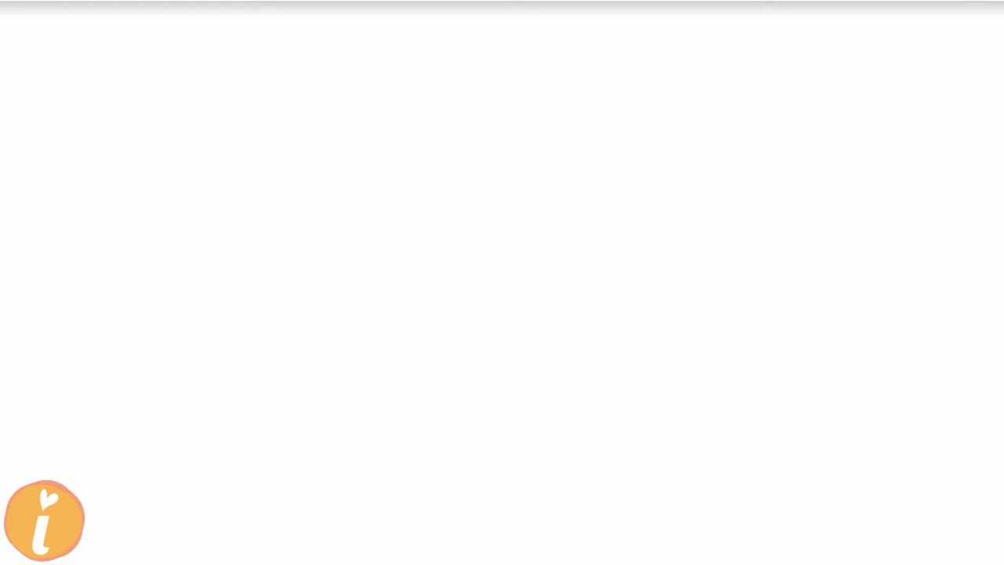
left_click_drag(962, 381, 706, 298)
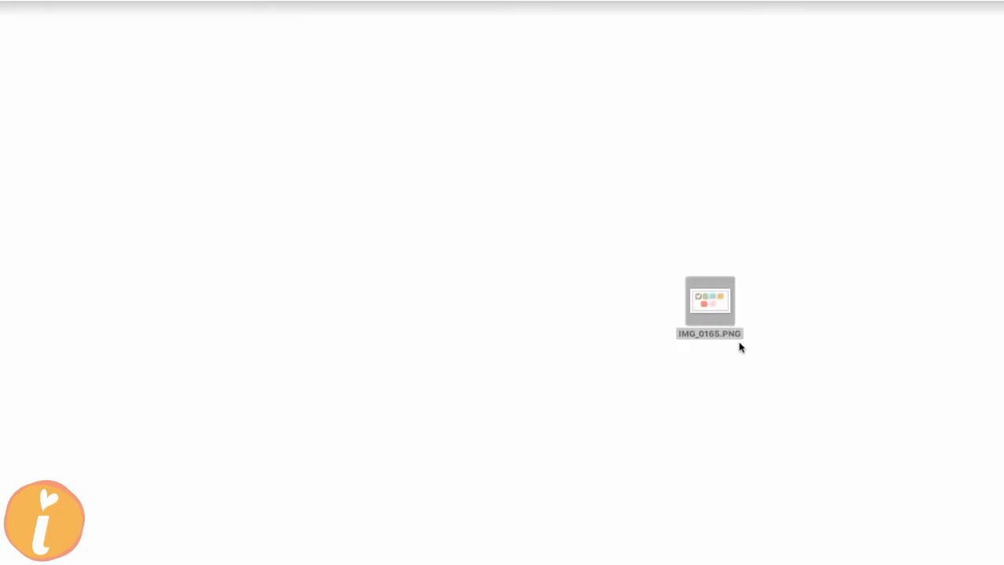
- Open IMG_0165.PNG in Preview and check that the background behind the shapes is transparent
left_click(712, 305)
left_click_drag(1003, 104, 504, 137)
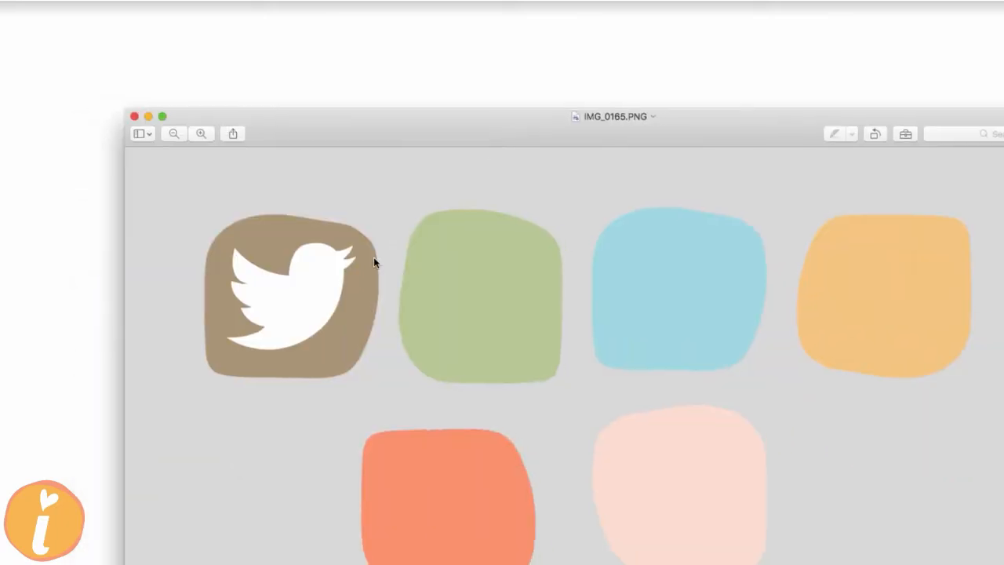
left_click_drag(712, 146, 681, 409)
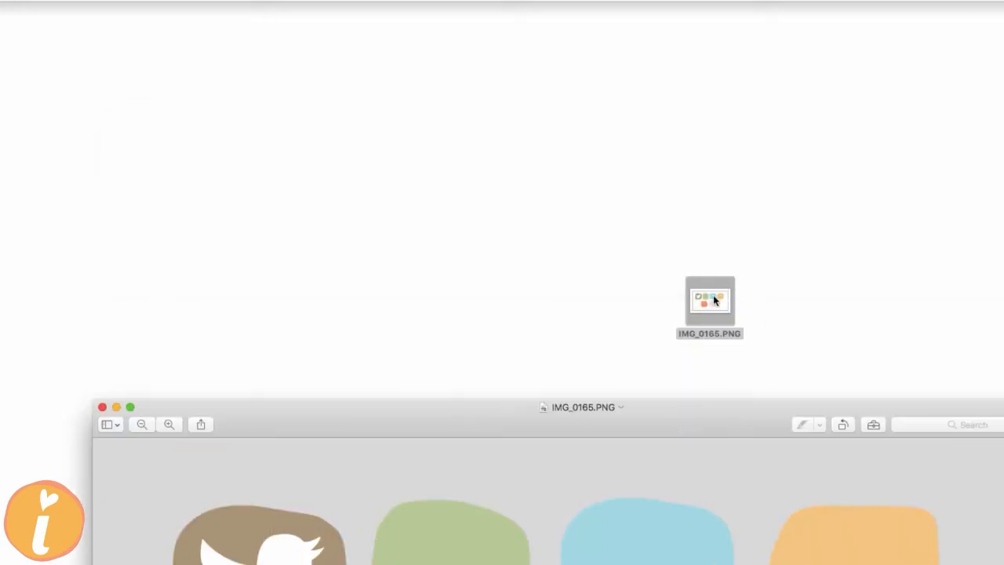
- Duplicate IMG_0165.PNG on the desktop until there are six files, one per coloured shape
left_click_drag(714, 300, 953, 293)
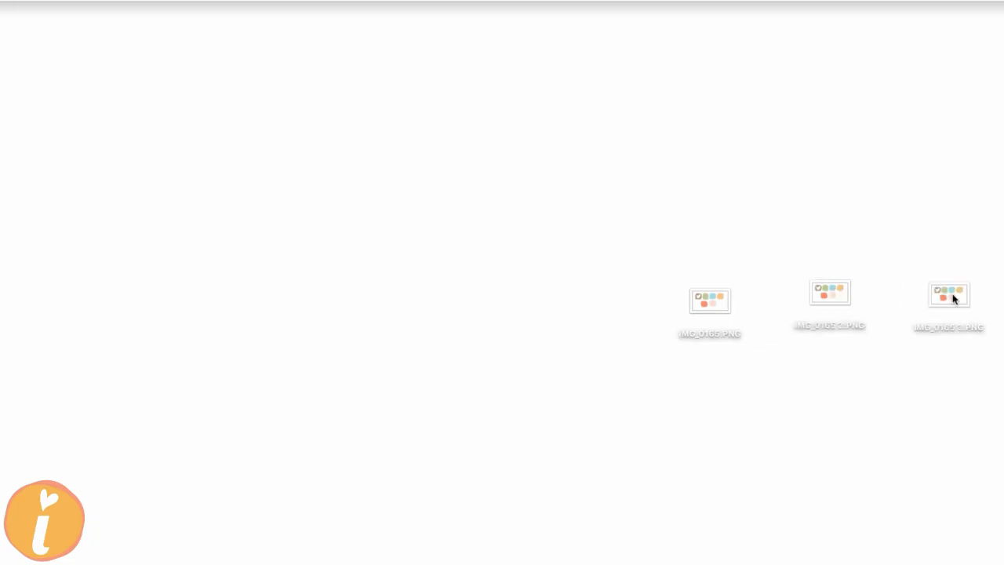
key("super+a")
left_click_drag(709, 303, 701, 439)
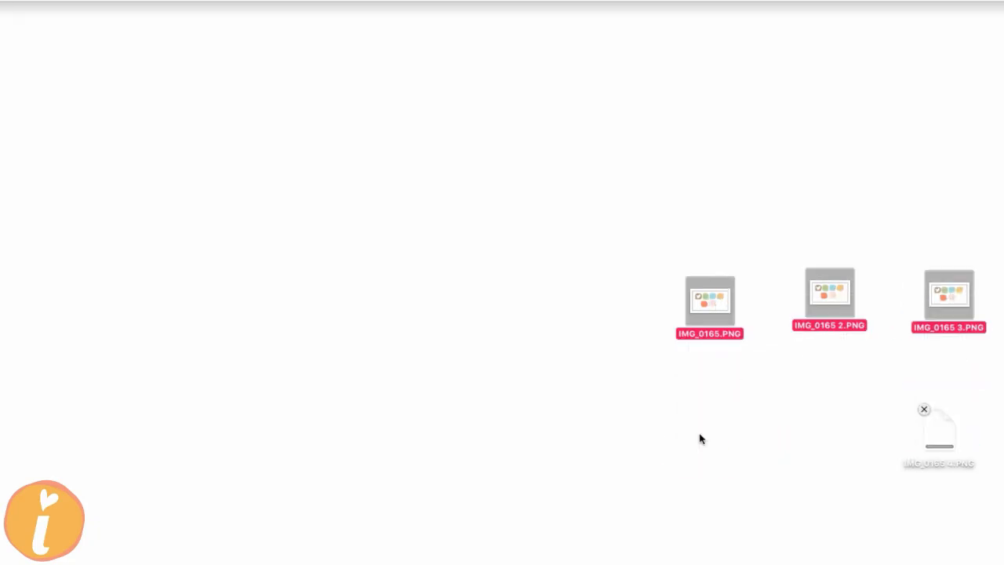
left_click(683, 353)
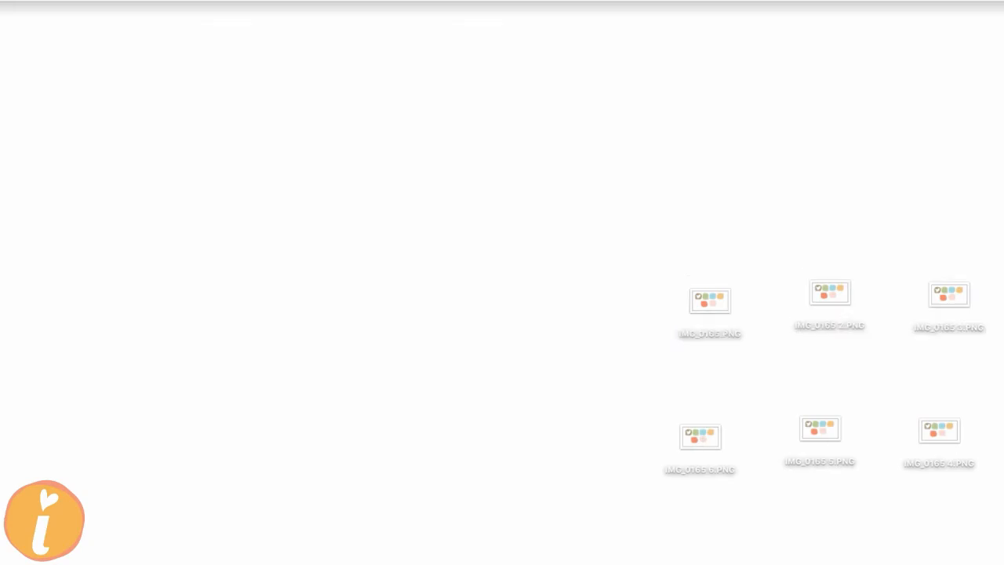
- Crop IMG_0165.PNG in Preview to the brown Twitter icon, about 370 x 346 pixels, and close the file
double_click(706, 306)
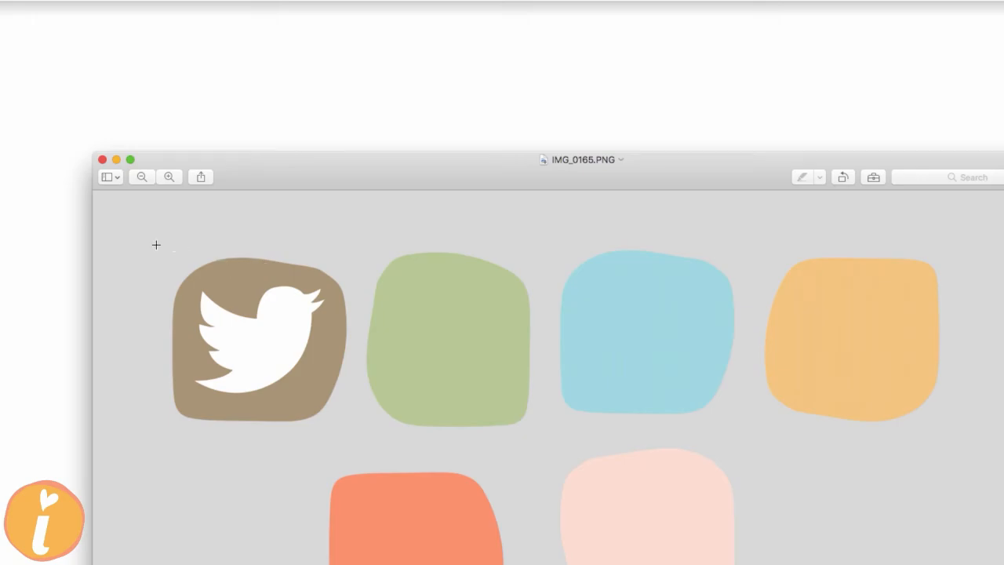
left_click_drag(156, 245, 354, 427)
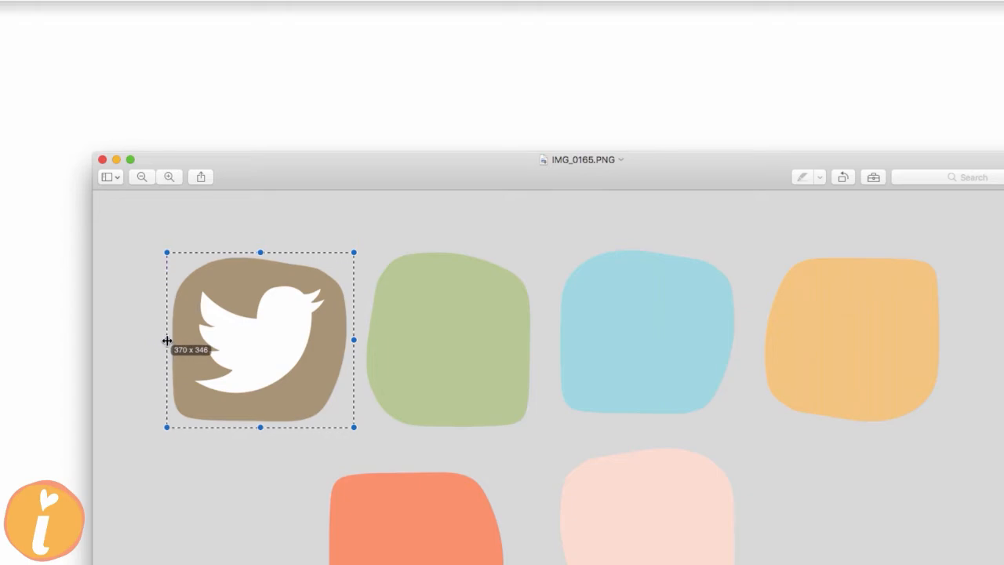
left_click_drag(167, 341, 167, 341)
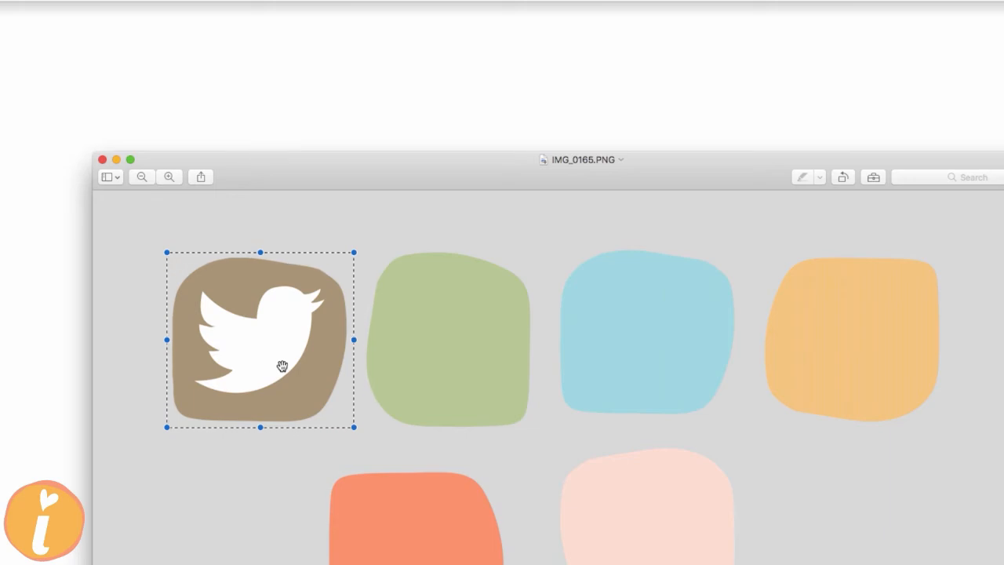
key("super+k")
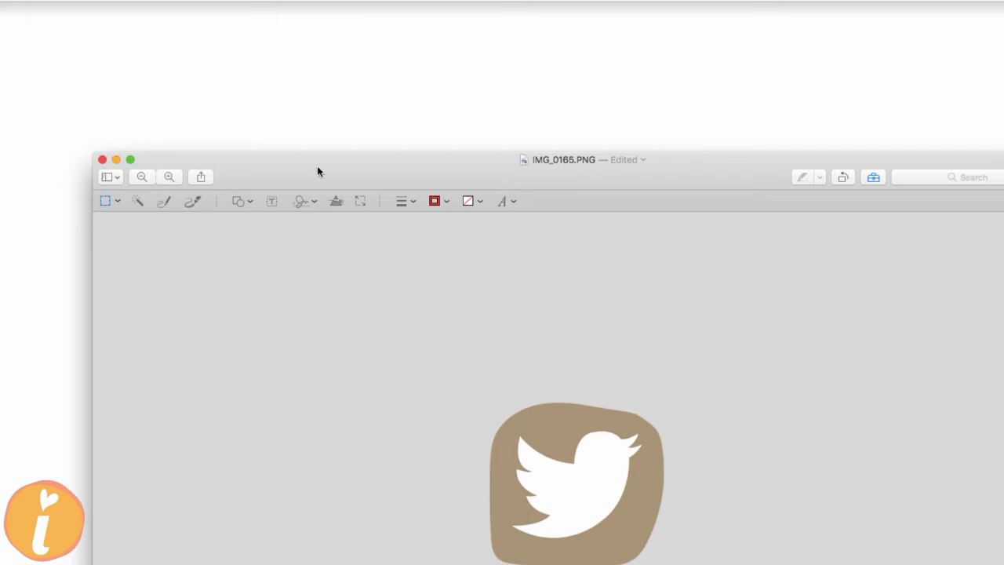
left_click(102, 160)
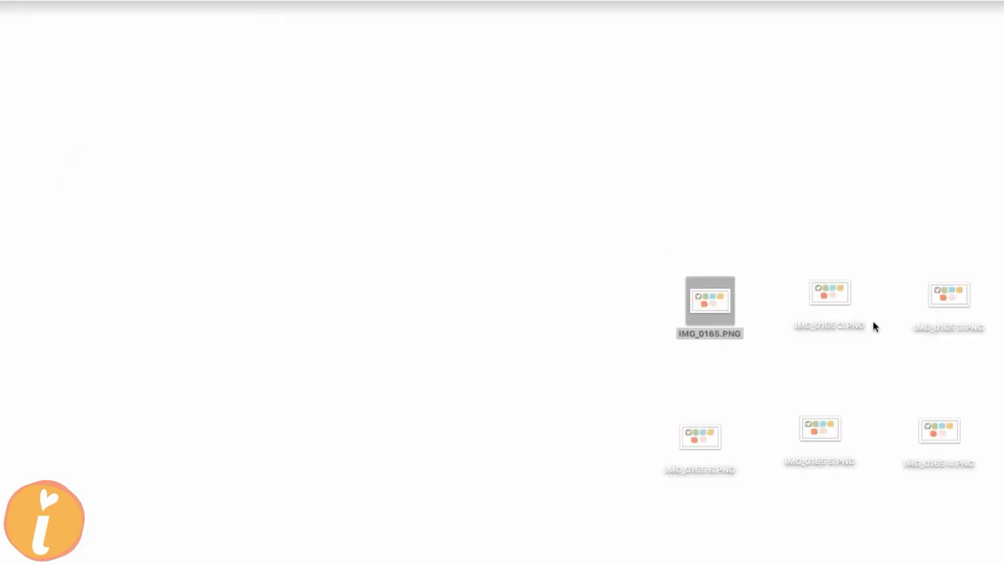
- Crop IMG_0165 2.PNG in Preview tightly around the green shape and close the file
double_click(832, 288)
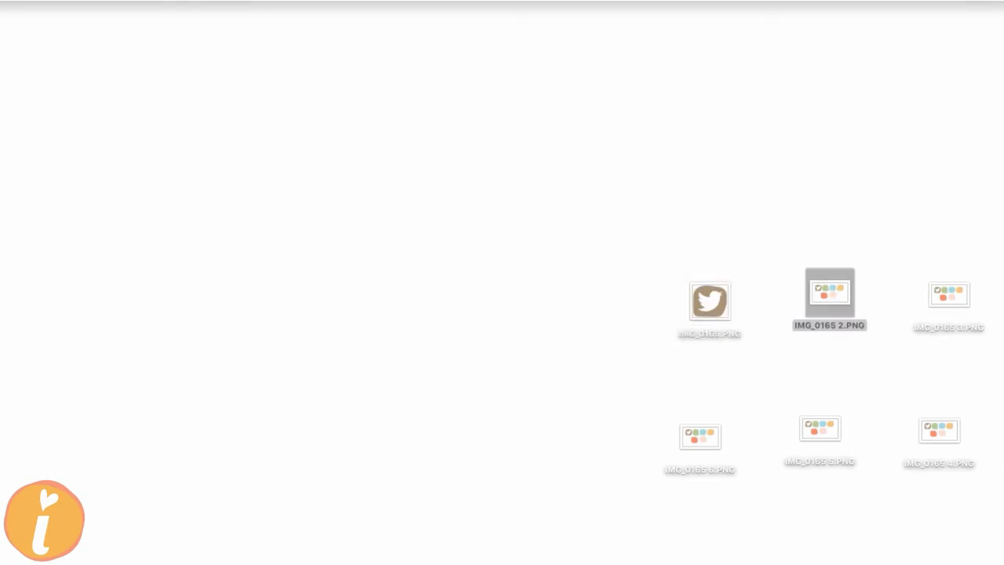
left_click_drag(1003, 39, 506, 119)
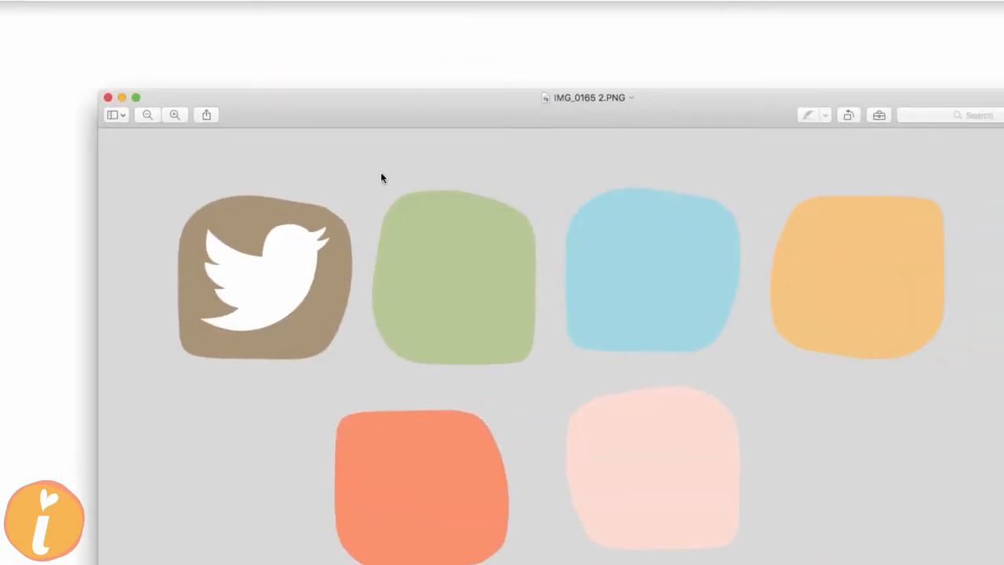
left_click_drag(374, 185, 543, 370)
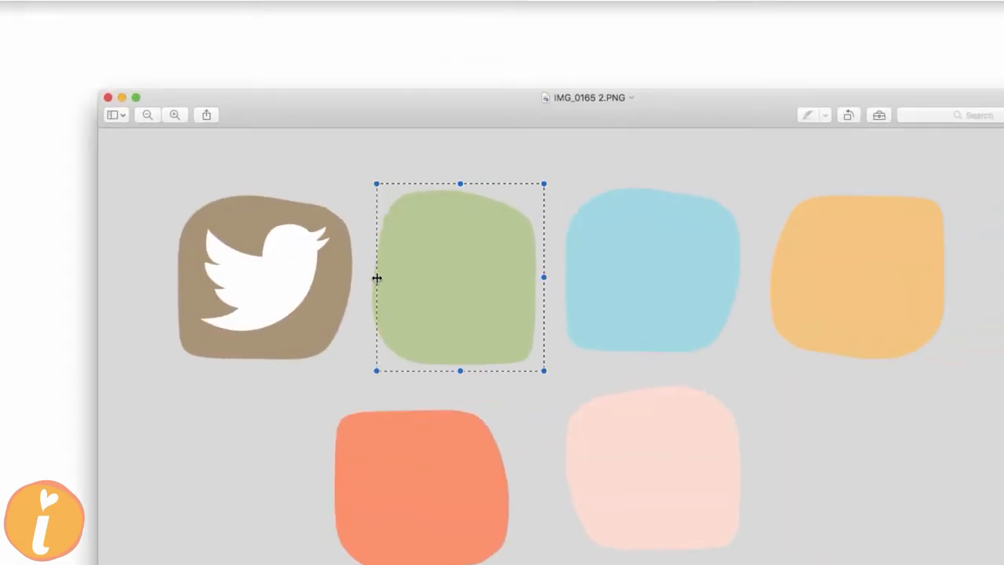
left_click_drag(375, 277, 370, 280)
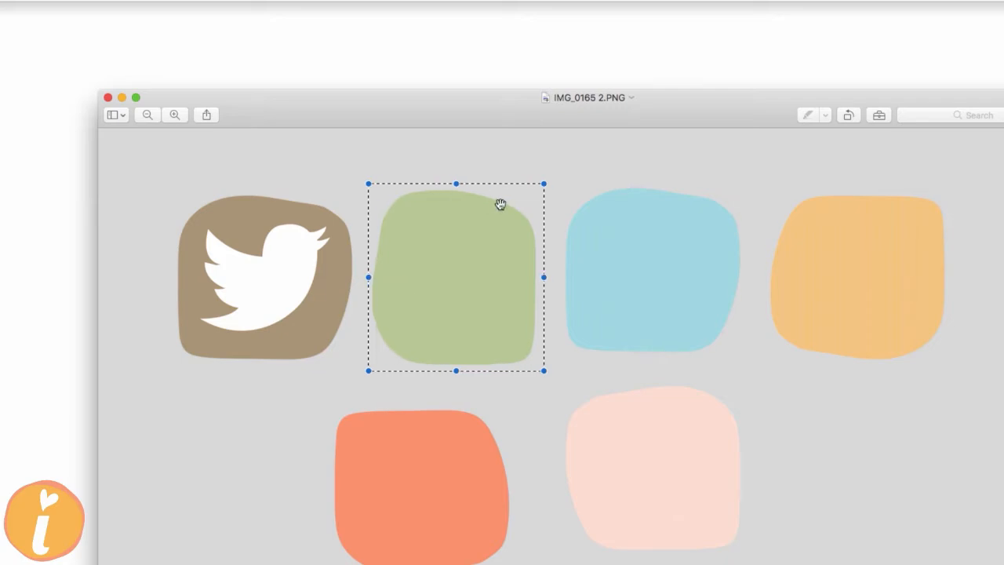
key("super+k")
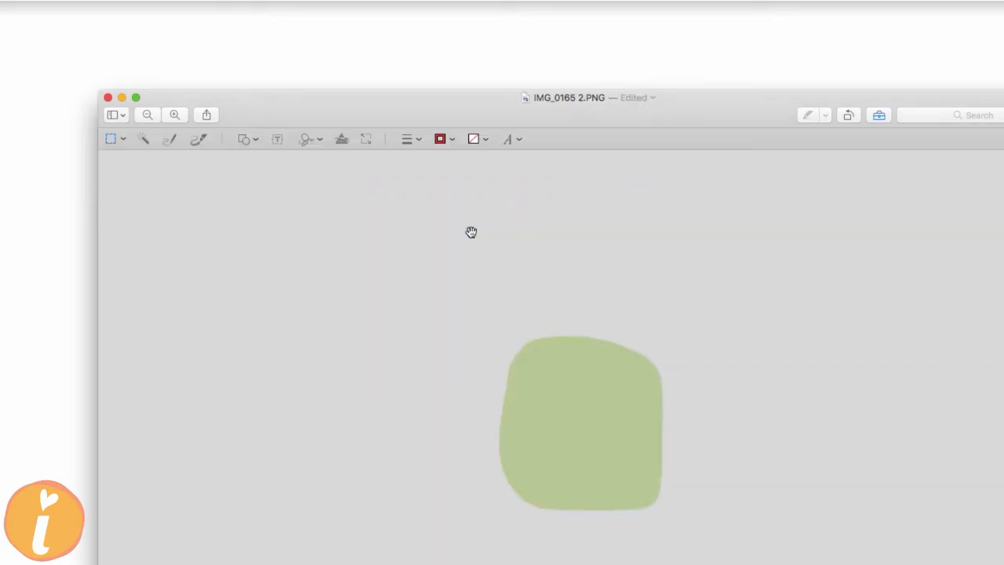
left_click(108, 97)
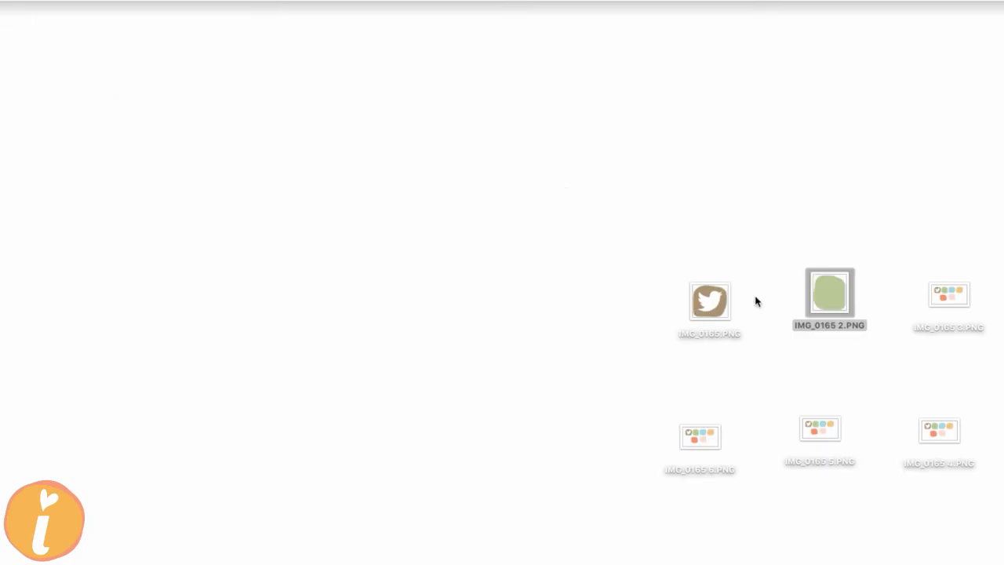
- Crop IMG_0165 3.PNG in Preview tightly around the blue shape and close the file
left_click(940, 293)
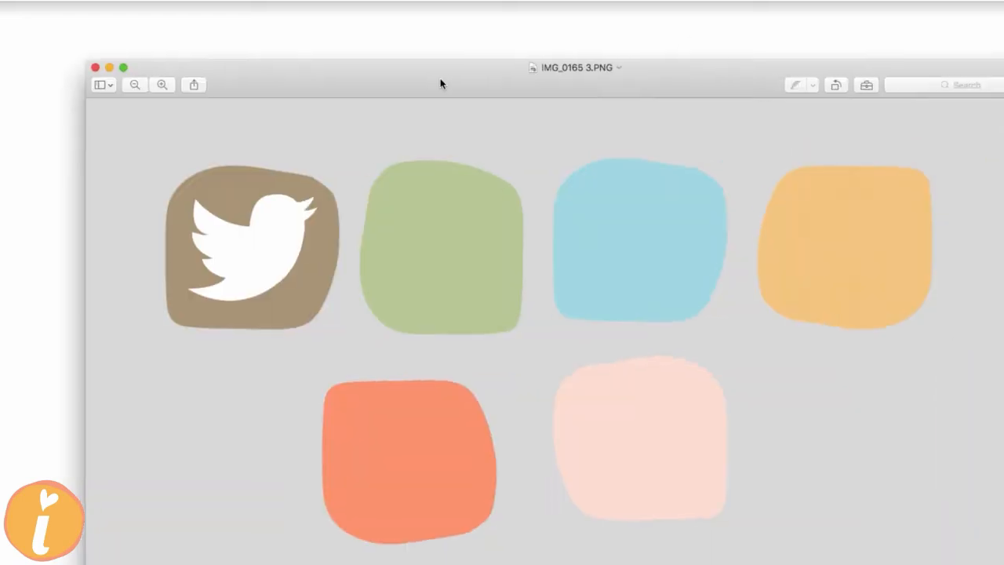
left_click_drag(541, 151, 724, 325)
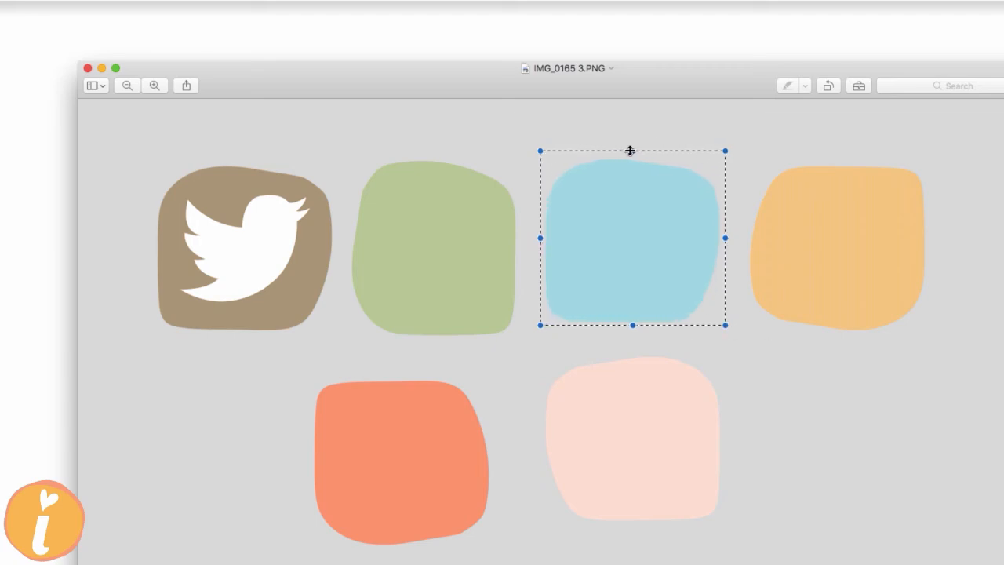
left_click_drag(628, 149, 630, 155)
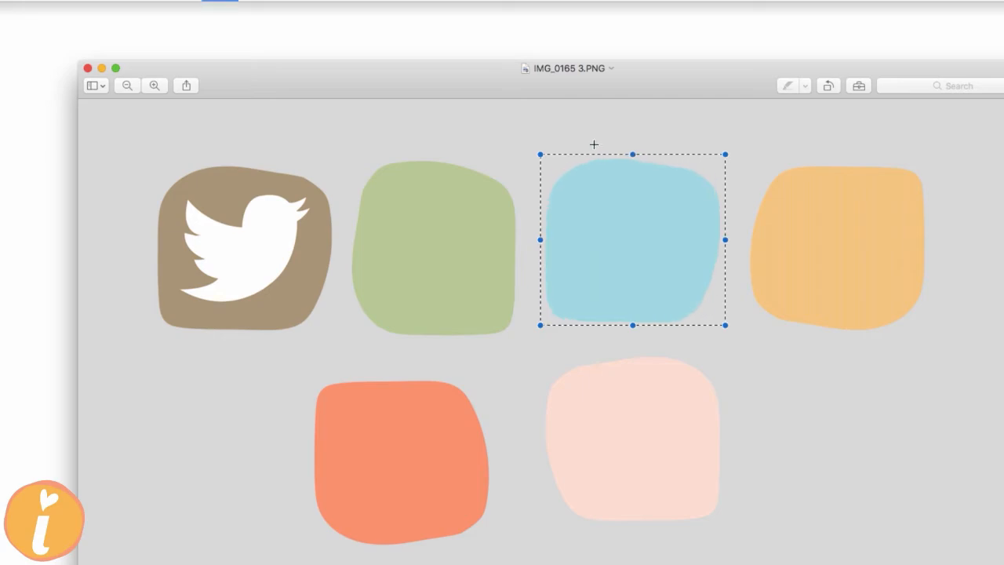
key("super+k")
key("super+w")
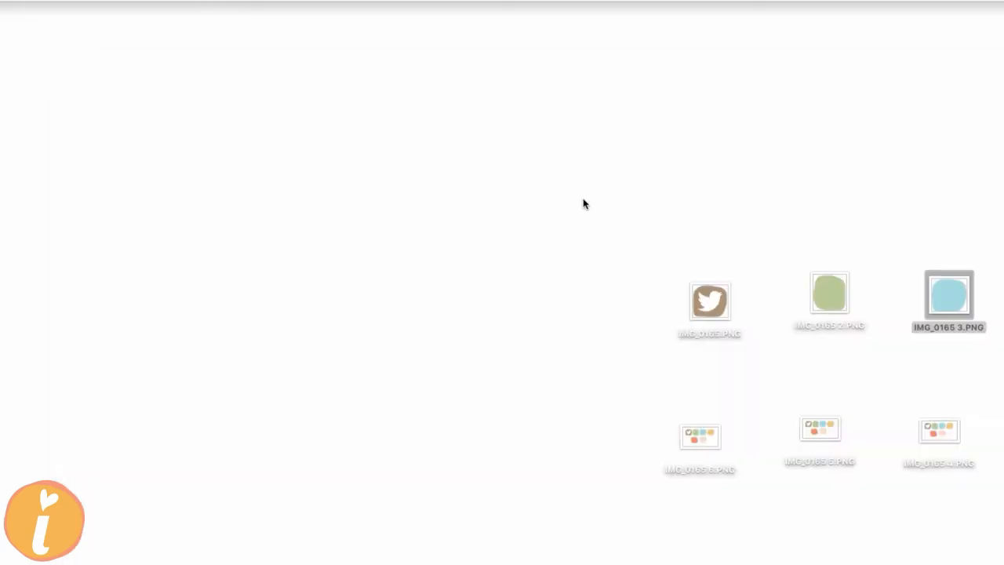
- Select all six IMG_0165 images on the desktop and move them to the Trash
left_click(739, 336)
key("super+a")
right_click(936, 424)
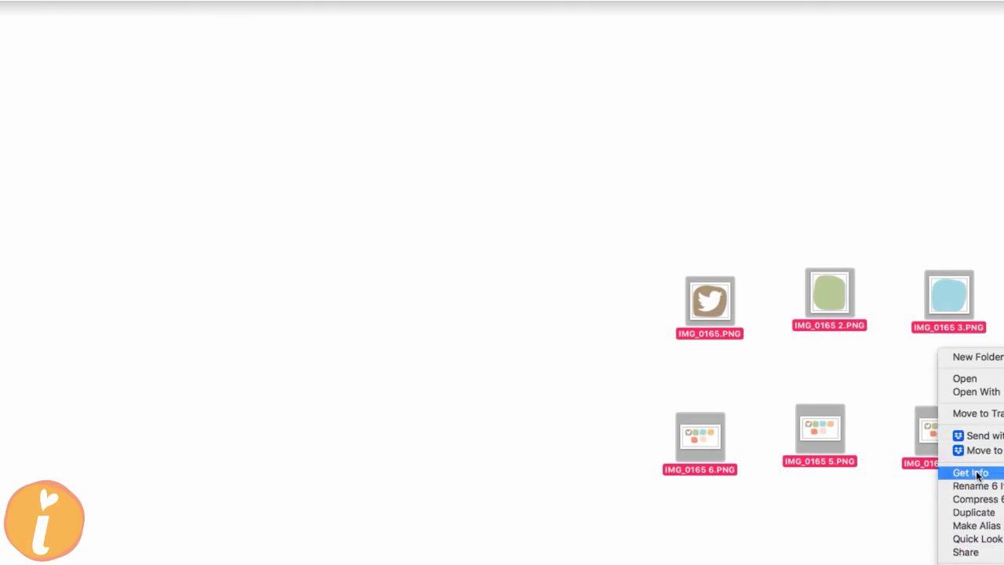
left_click(977, 415)
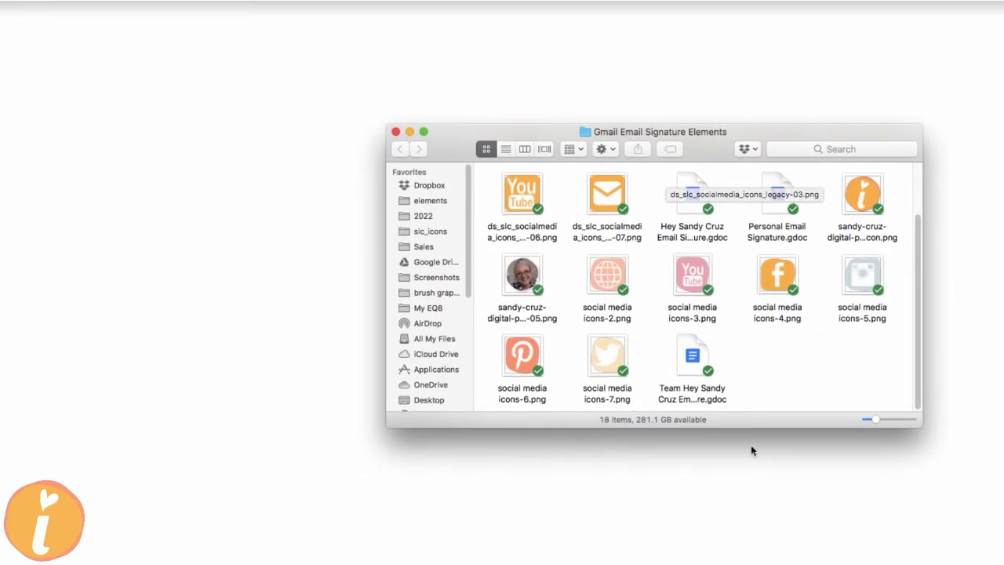
left_click(744, 549)
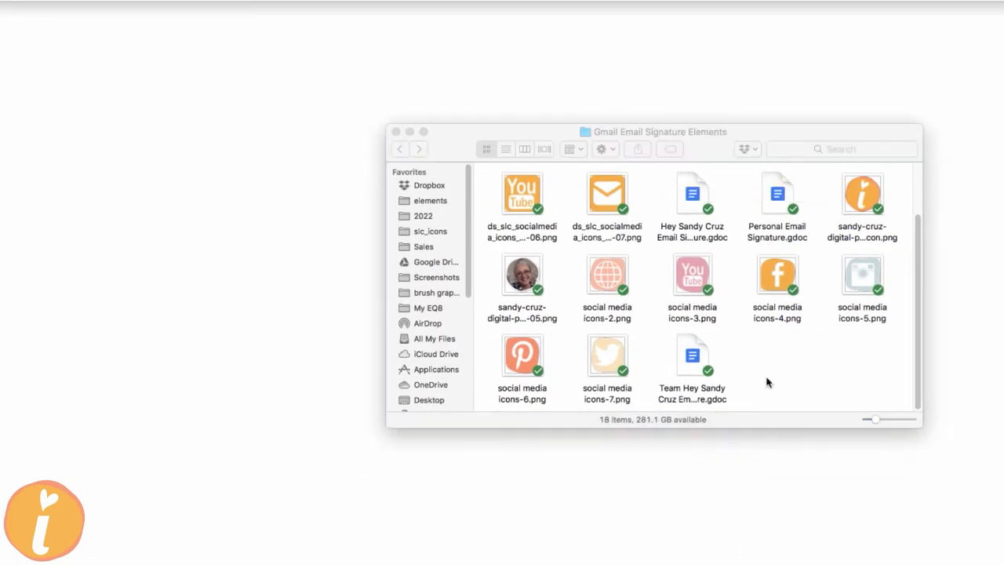
- Open a new Chrome window and move it onto the desktop that holds the Gmail Email Signature Elements Finder window
left_click(699, 153)
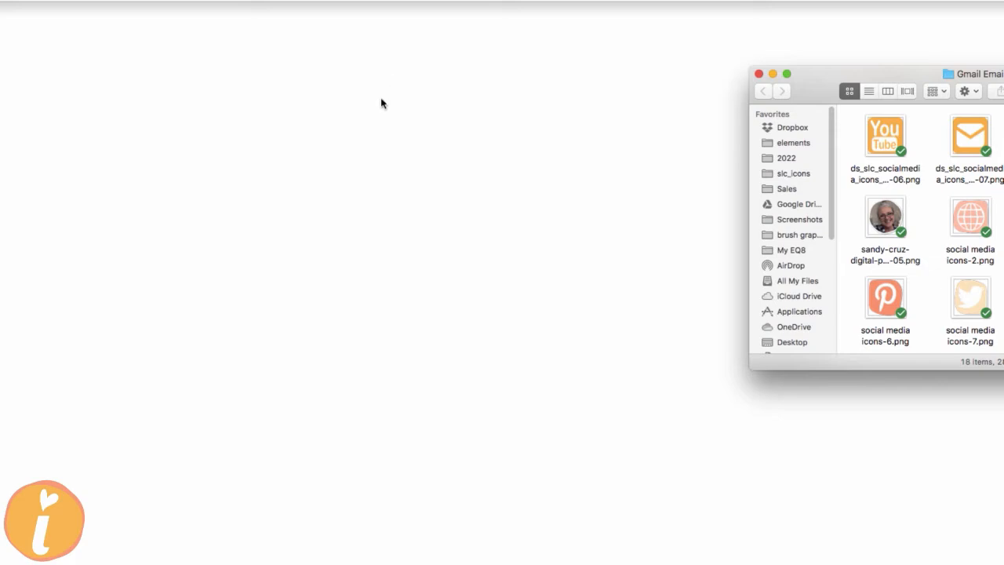
mouse_move(341, 20)
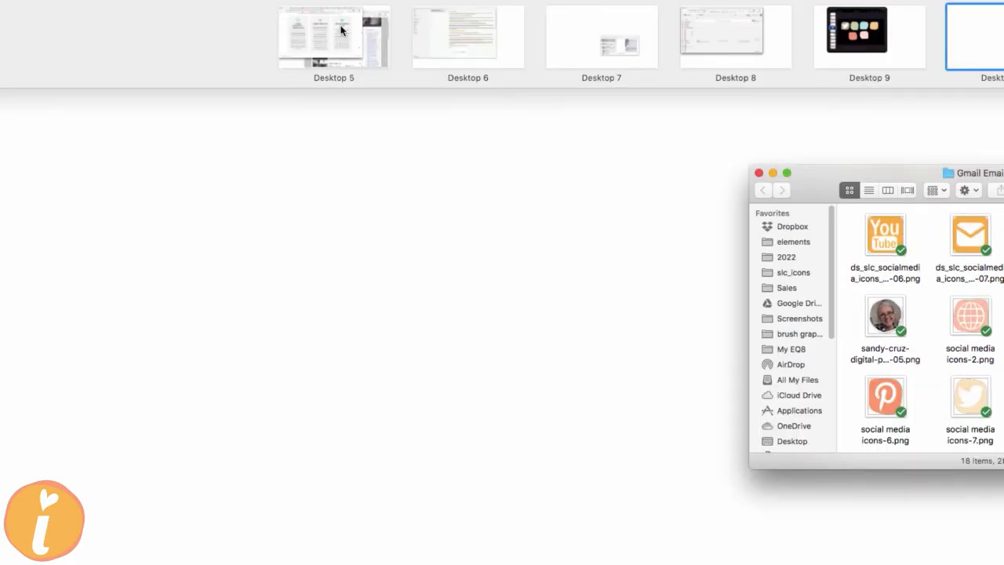
mouse_move(776, 60)
left_click(733, 40)
key("super+n")
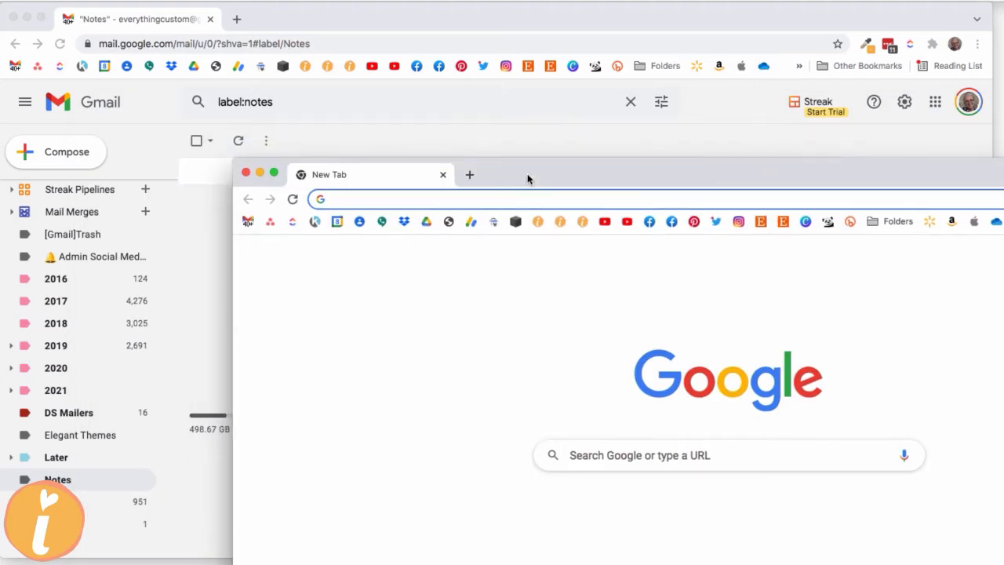
key("ctrl+Up")
left_click_drag(817, 182, 957, 40)
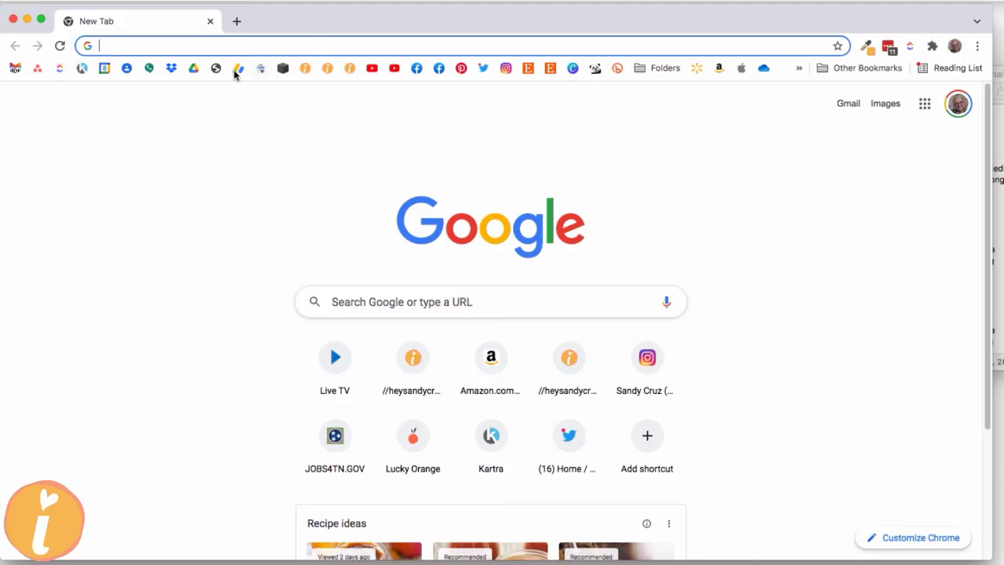
- Open the Gmail Email Signature Elements folder in Google Drive and look through its files
left_click(194, 69)
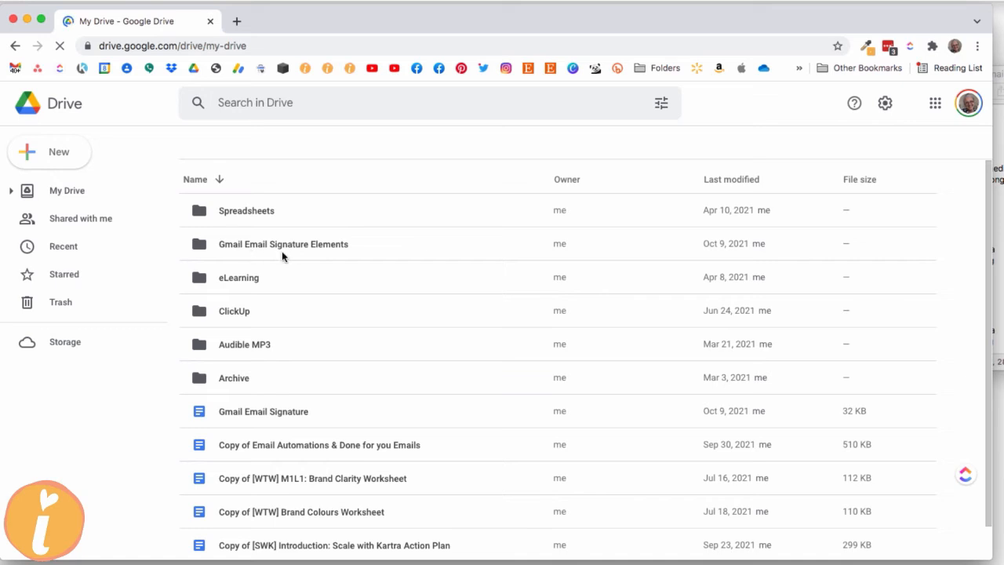
double_click(197, 248)
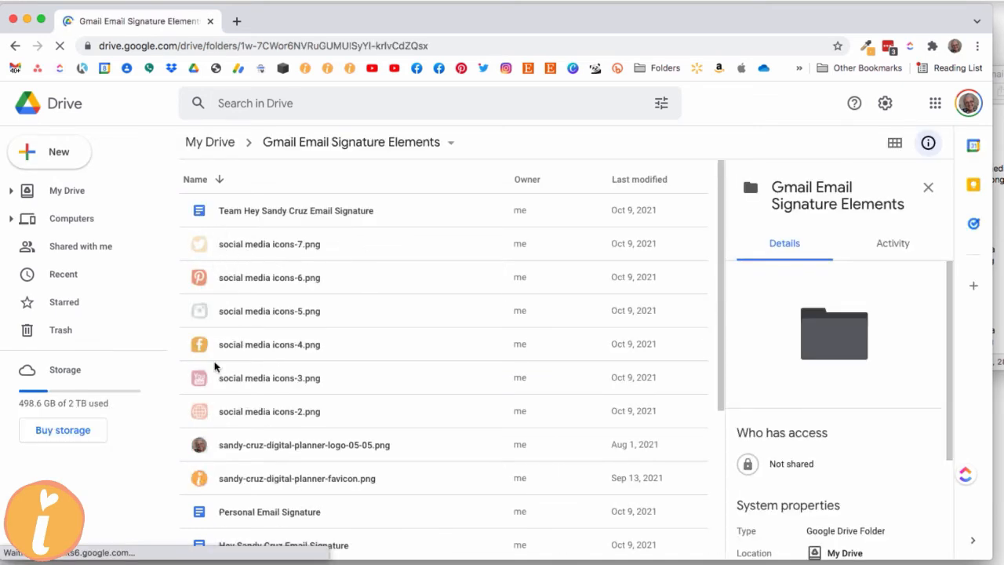
scroll(342, 386, "down", 3)
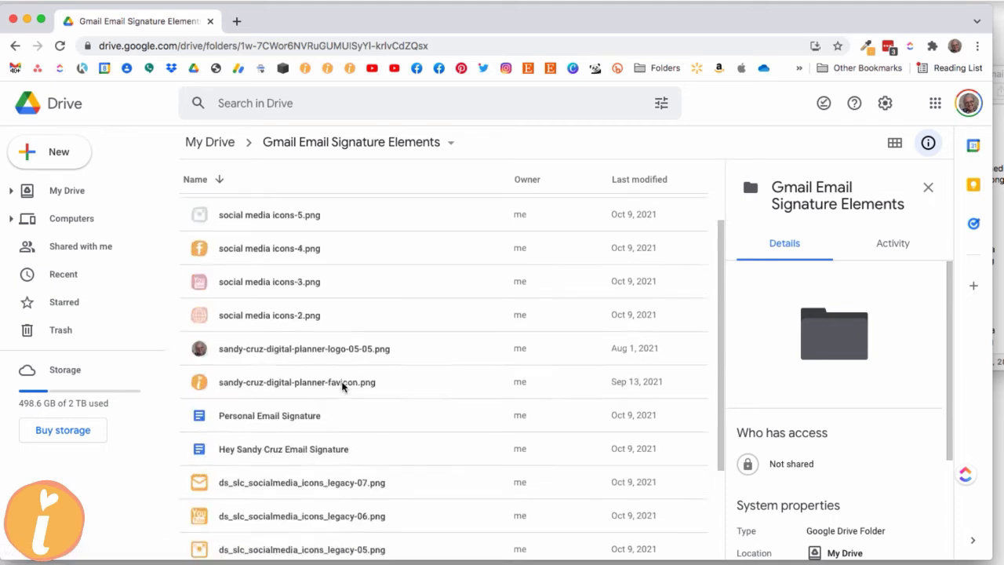
scroll(343, 386, "down", 5)
scroll(343, 386, "up", 7)
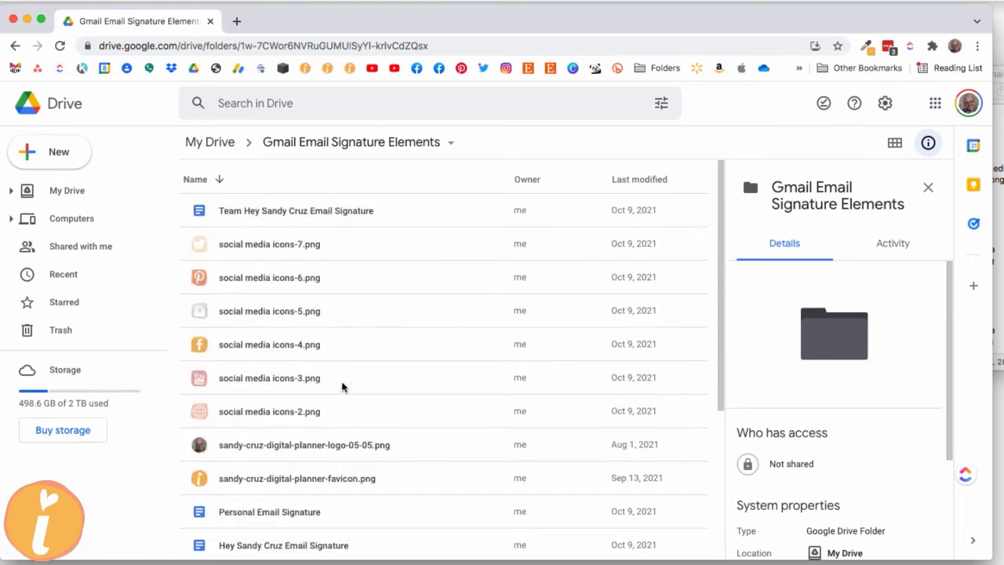
- Compare the Finder copy of the signature elements folder with the Drive listing, and minimize the Finder window
left_click(1000, 222)
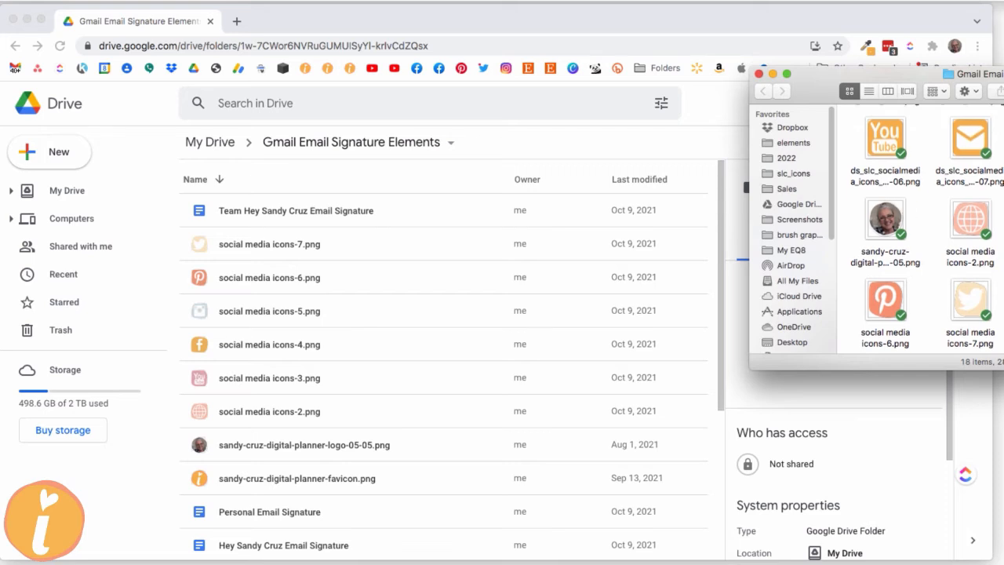
scroll(917, 227, "up", 2)
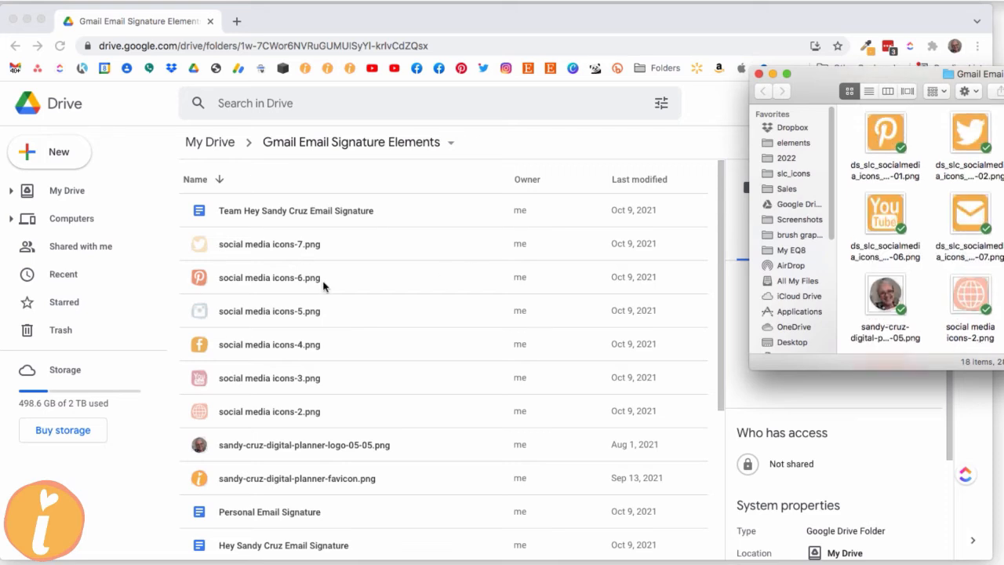
left_click(773, 74)
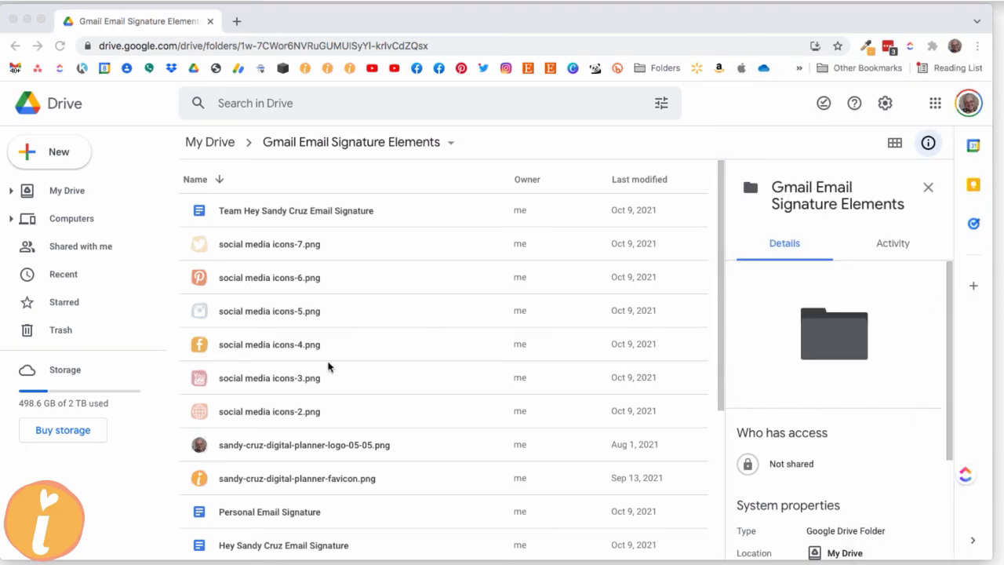
- Open the Personal Email Signature document and the brand's logo-based email signature document from Drive, and compare their layouts
scroll(287, 366, "down", 5)
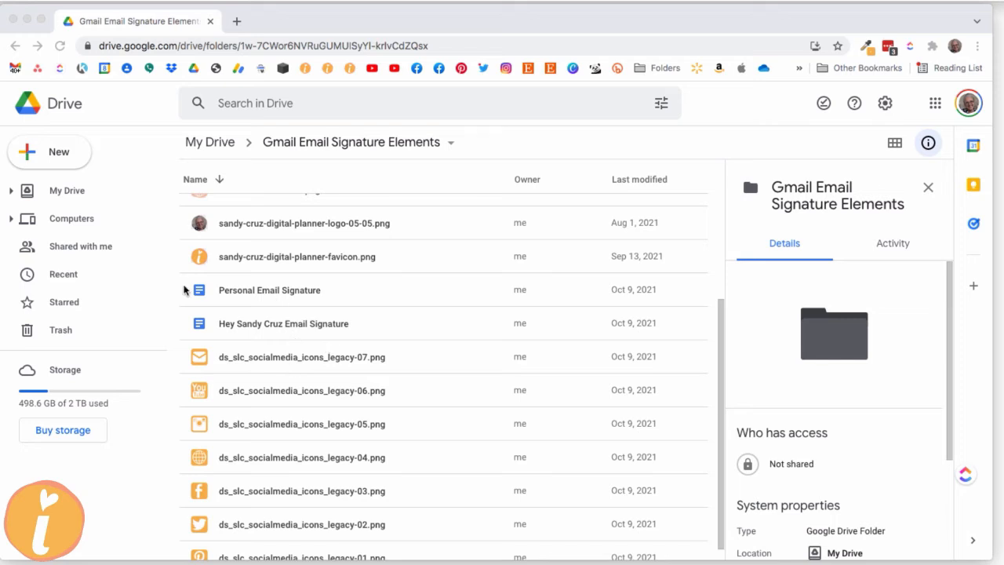
left_click(250, 292)
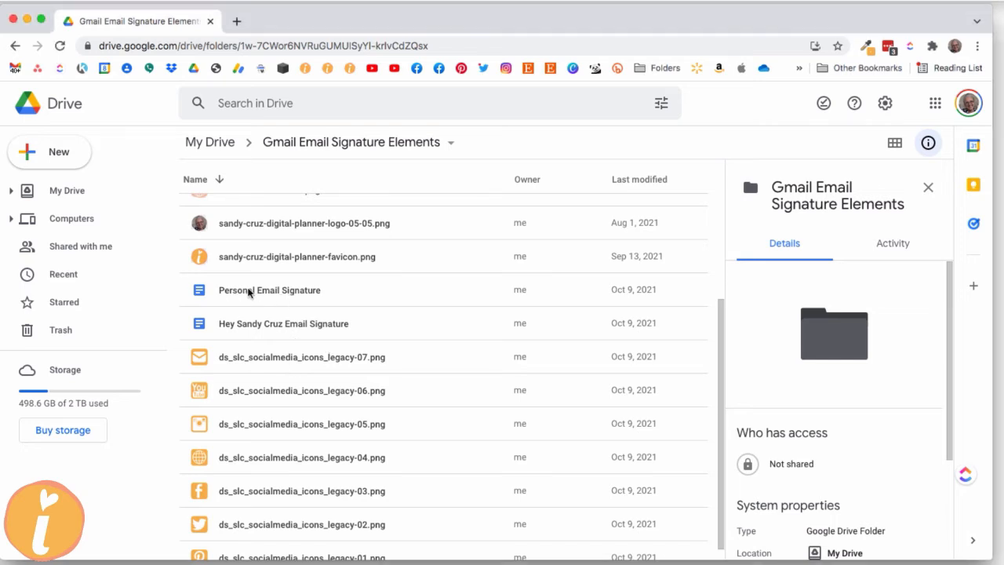
double_click(237, 292)
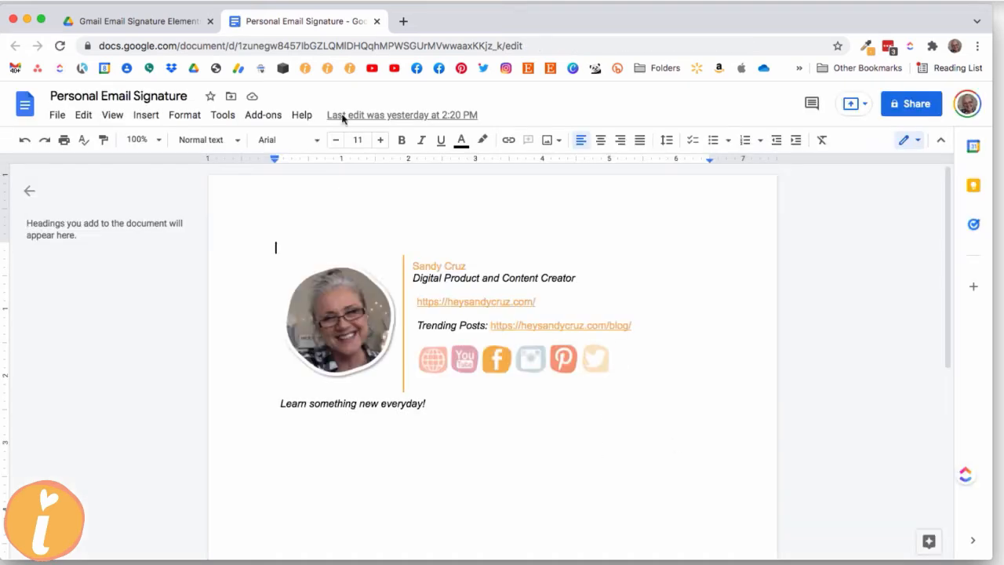
left_click(165, 24)
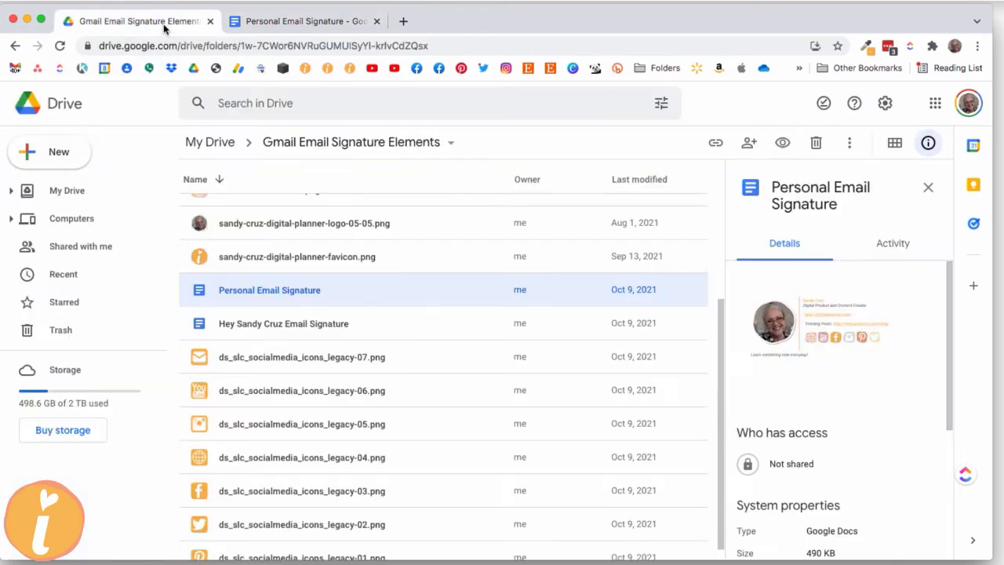
double_click(251, 324)
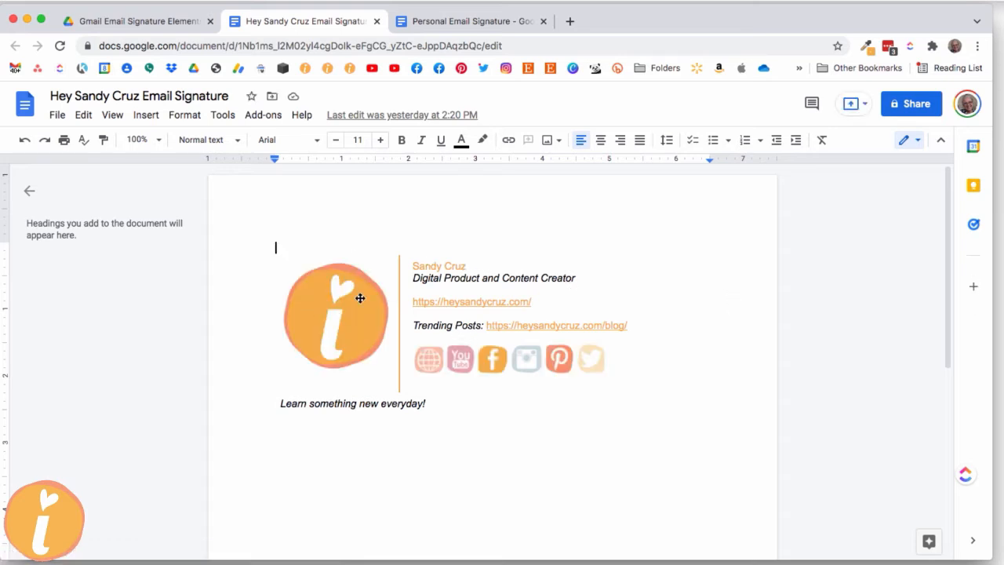
left_click(464, 22)
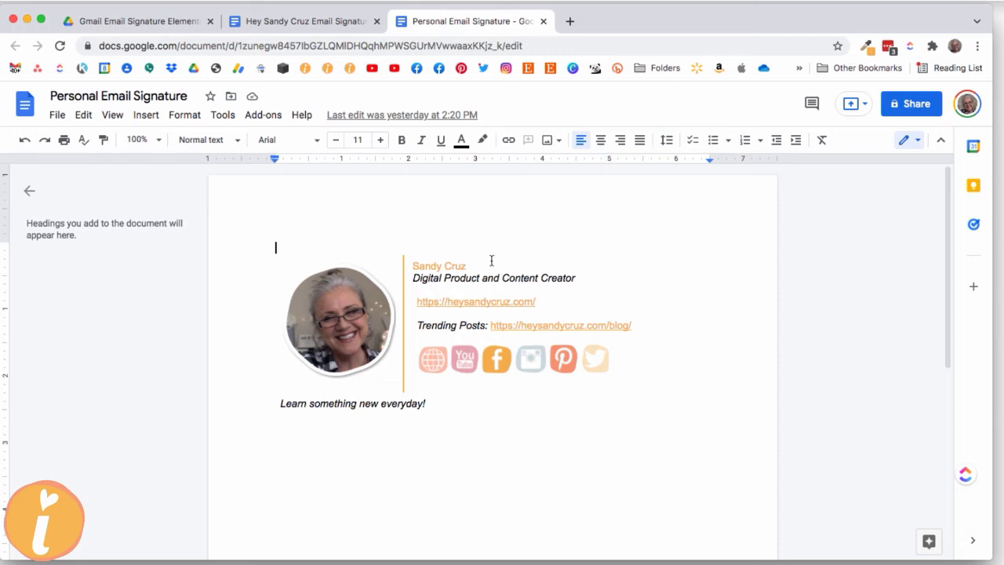
- Look through the Drive folder again and open the team email signature document to examine its layout
left_click(130, 22)
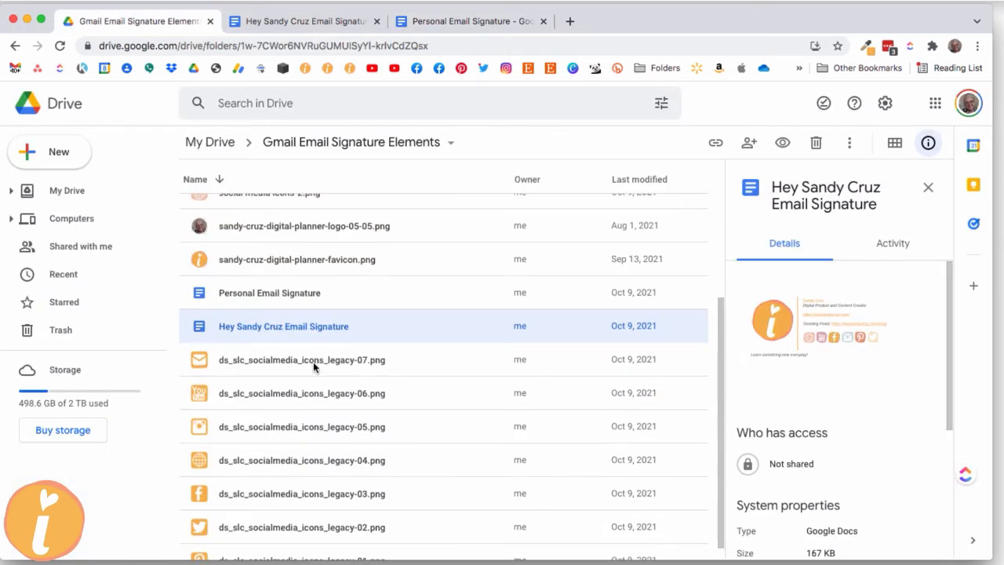
scroll(313, 364, "down", 1)
scroll(313, 366, "up", 3)
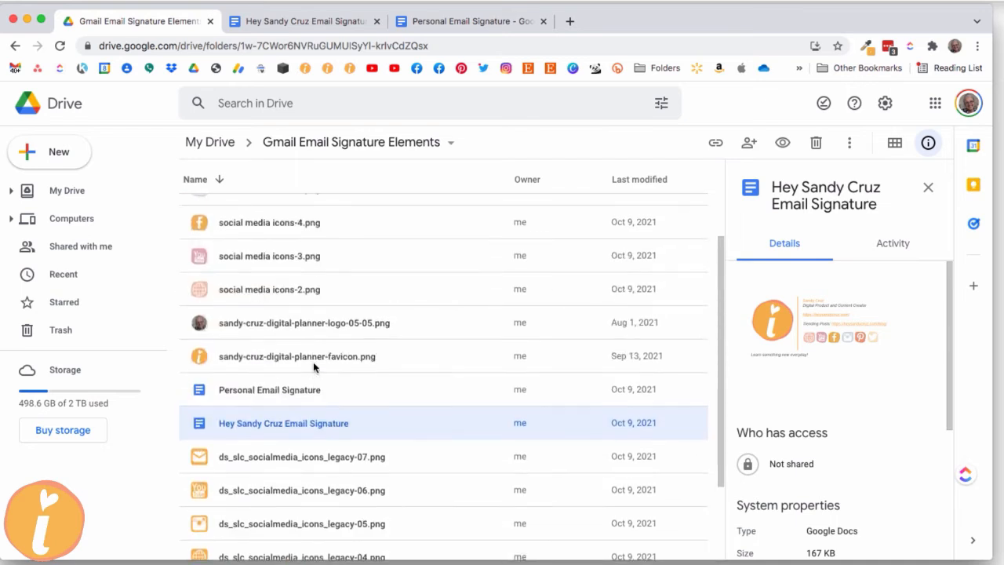
scroll(313, 366, "down", 3)
scroll(313, 365, "up", 6)
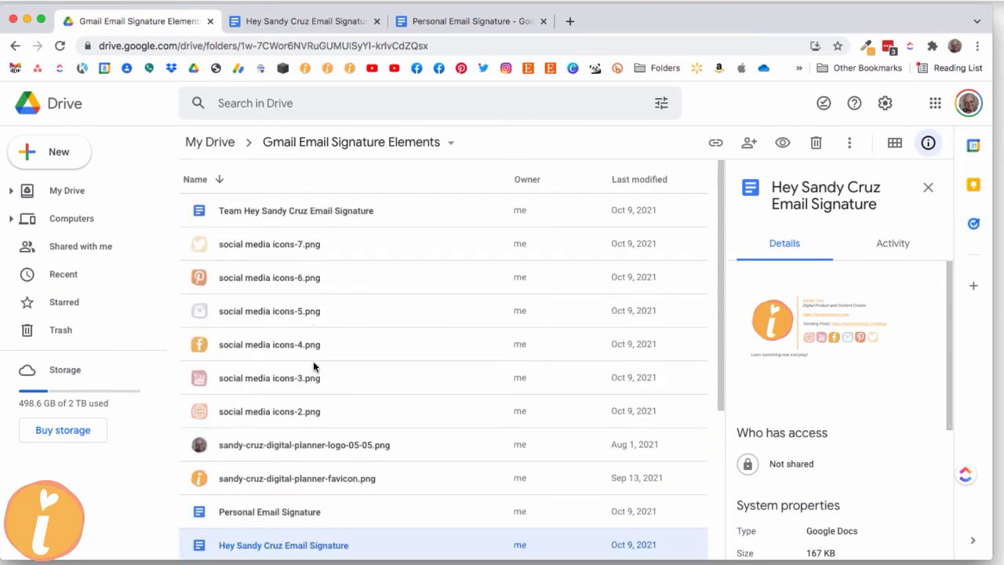
double_click(251, 210)
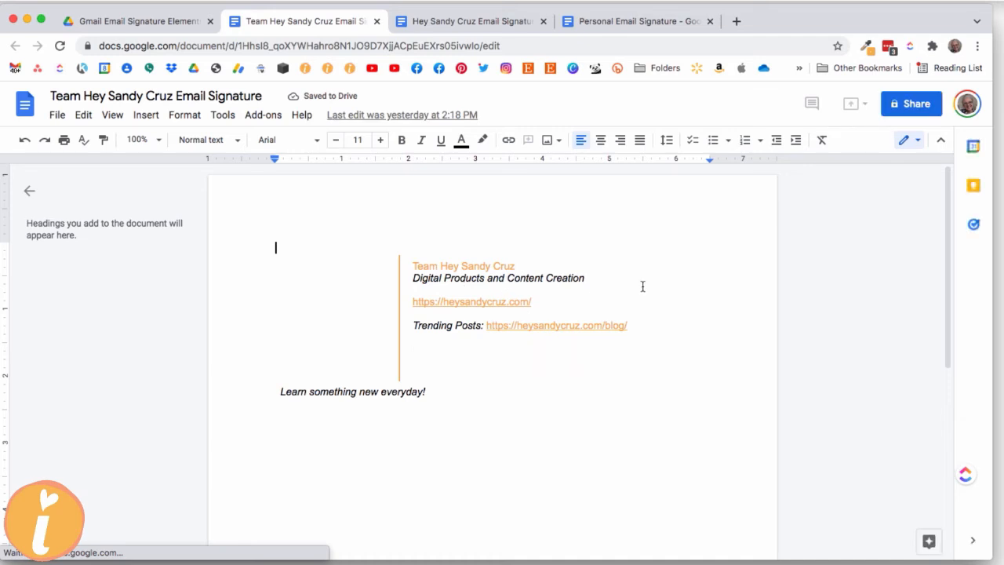
- Create a new Google Docs document in the Gmail Email Signature Elements folder and insert a 2 x 2 table
left_click(138, 22)
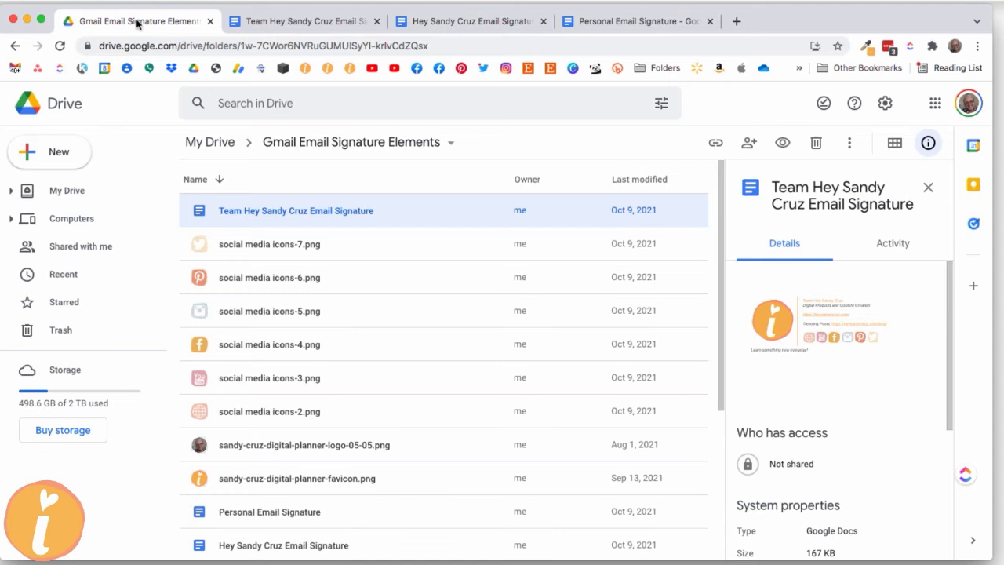
left_click(53, 155)
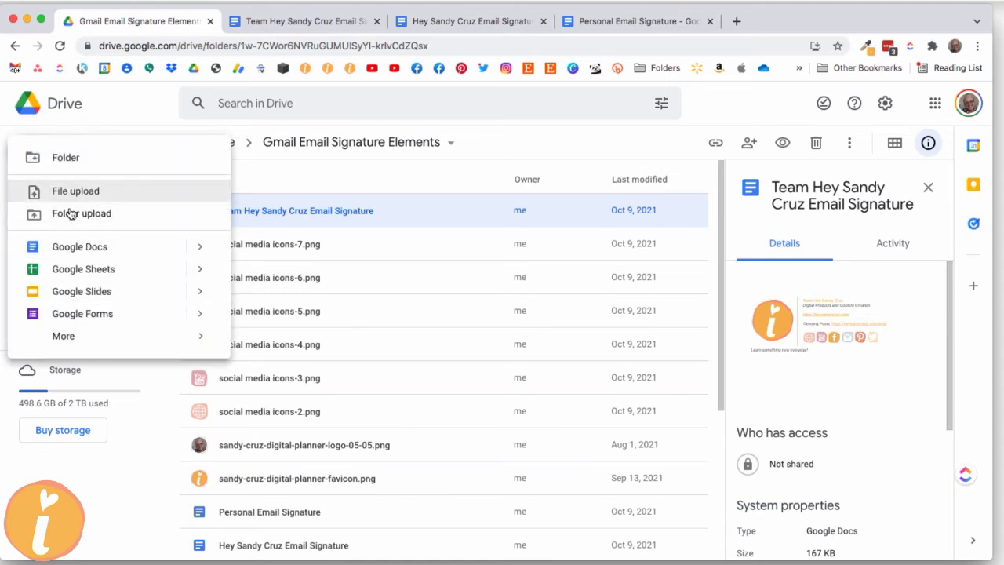
left_click(68, 247)
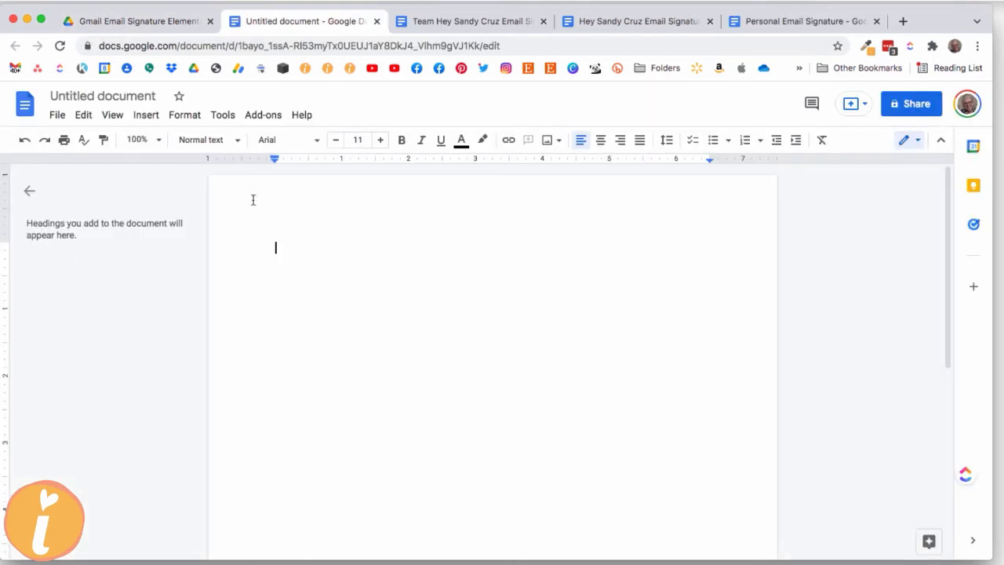
left_click(145, 119)
mouse_move(170, 161)
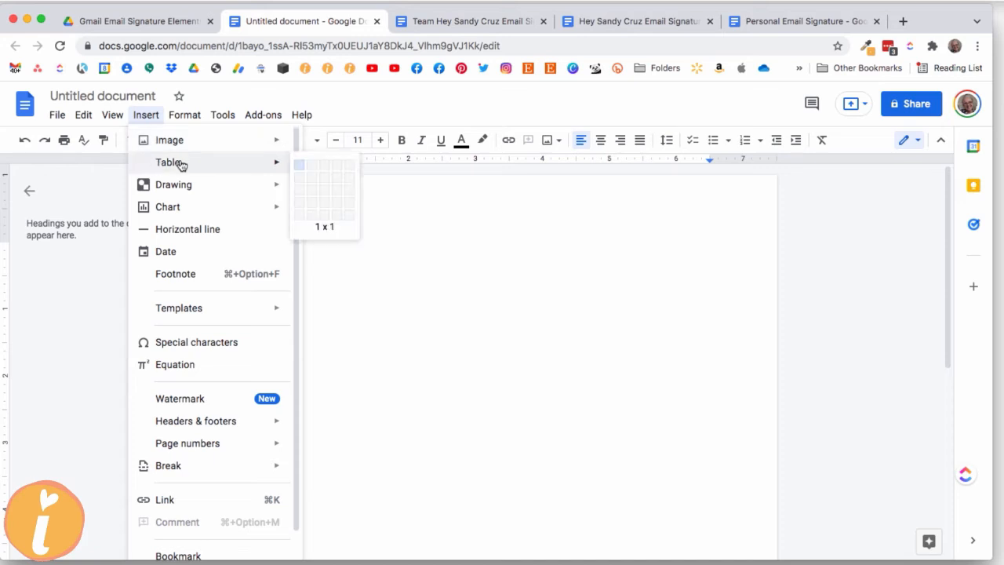
left_click(311, 180)
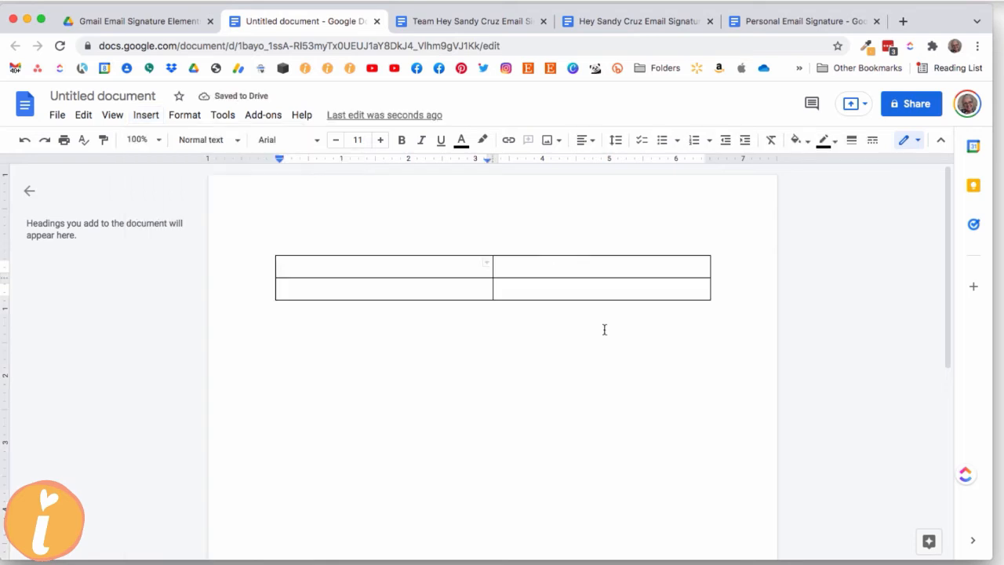
- Merge the two cells in the table's bottom row into a single cell
left_click(444, 292)
left_click_drag(400, 290, 554, 305)
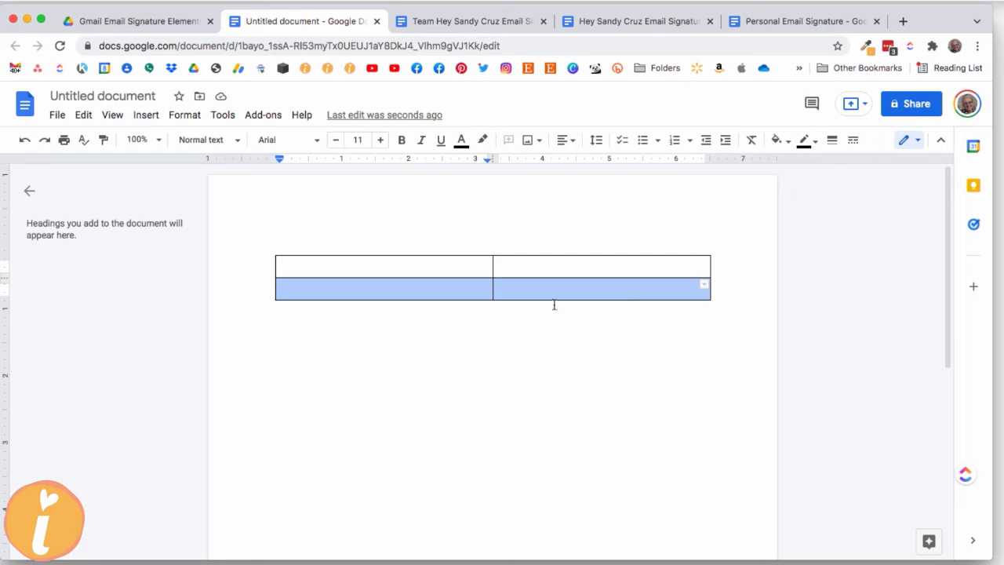
right_click(434, 288)
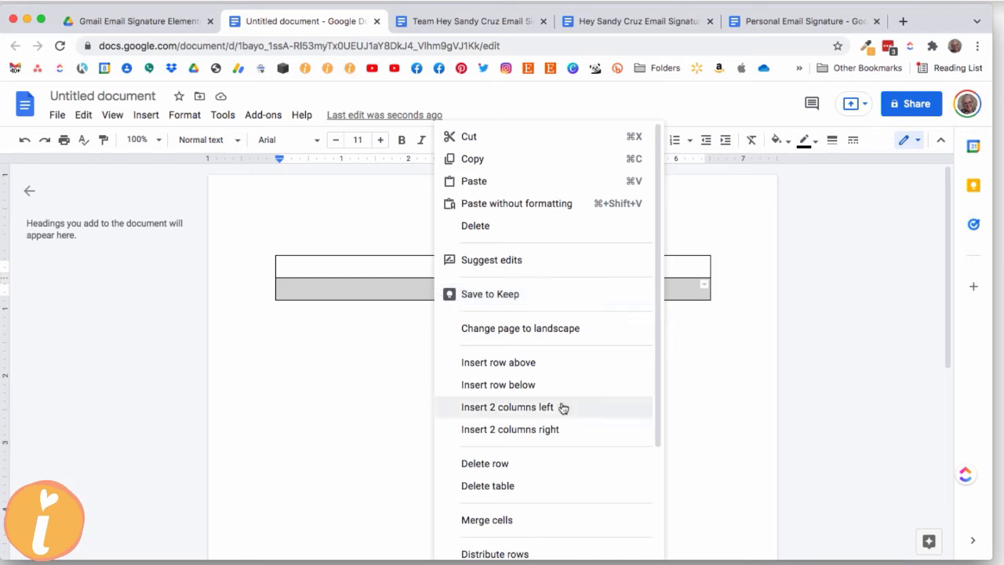
left_click(487, 519)
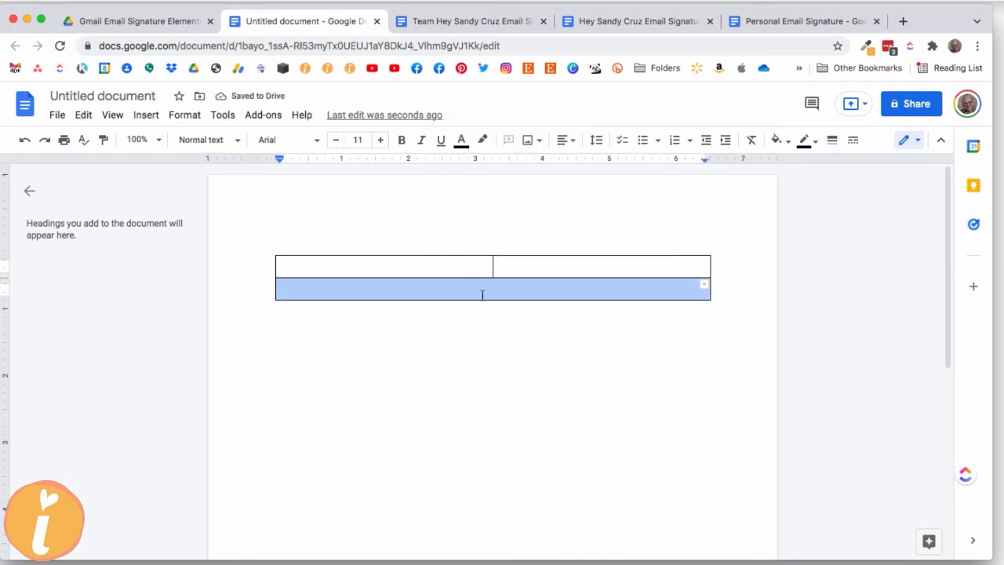
- Enter the tagline "Learn something new every day!" in the merged bottom cell and make it italic
left_click(309, 287)
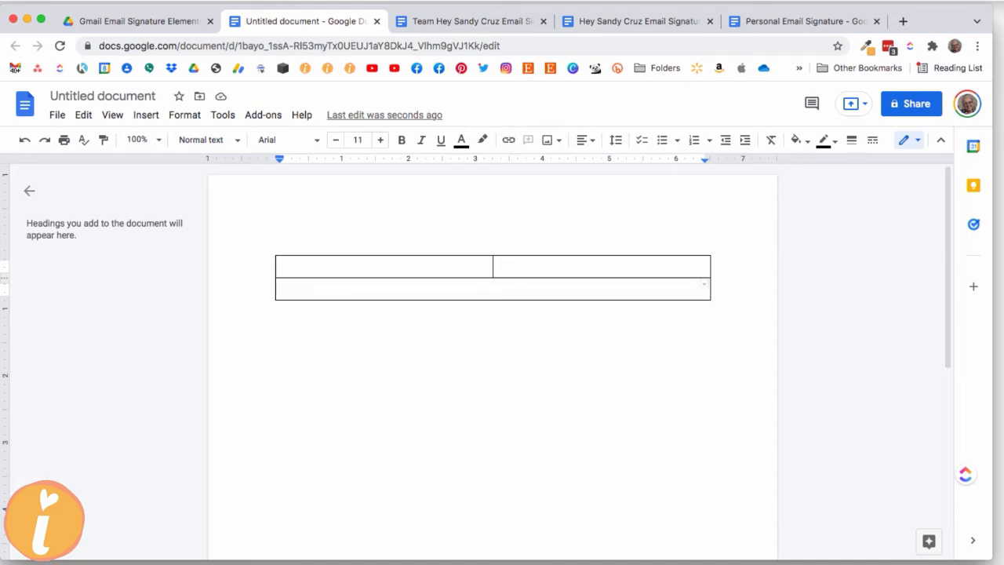
type("Learn s")
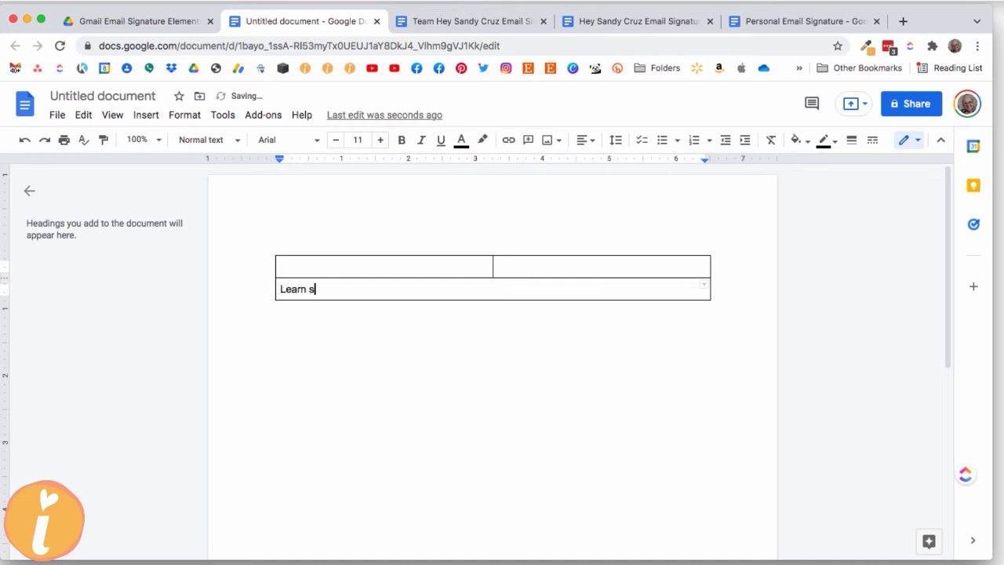
type("oomething new every day")
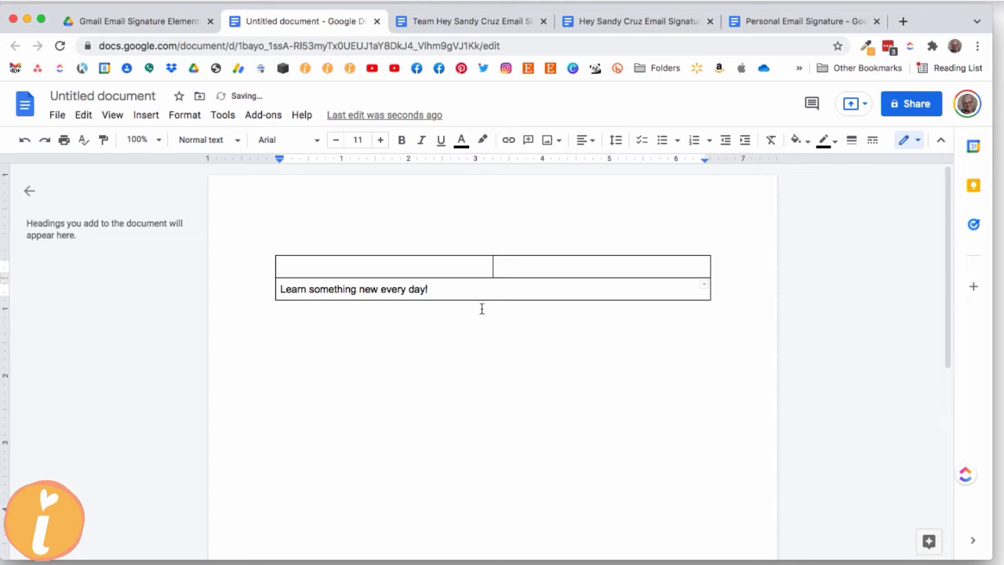
type("!")
left_click_drag(436, 289, 281, 287)
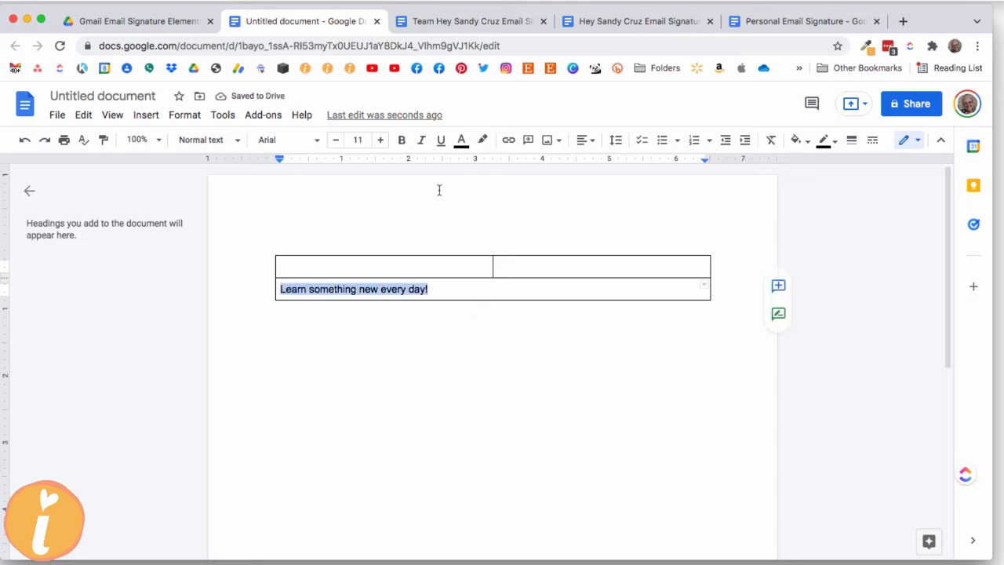
left_click(422, 140)
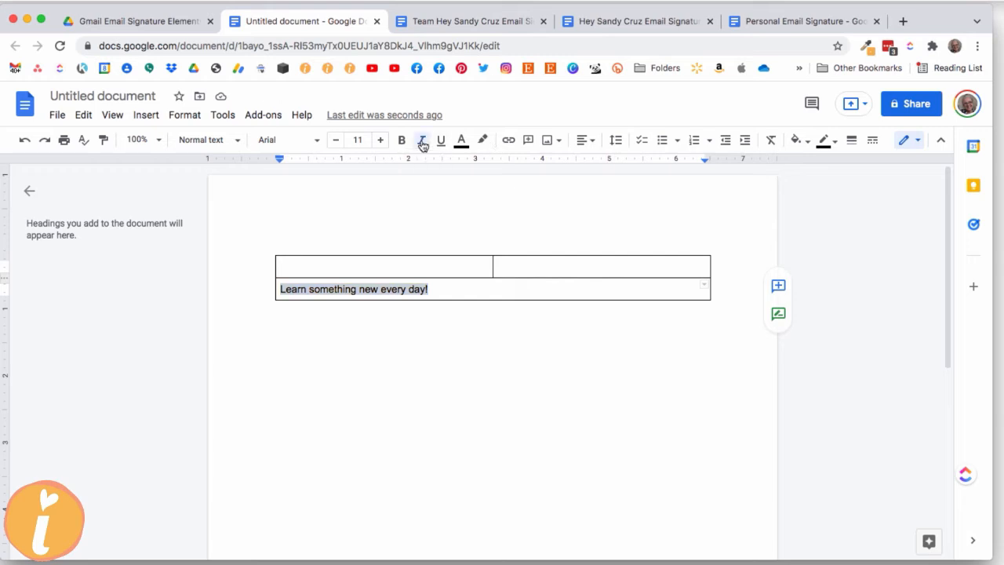
left_click(566, 361)
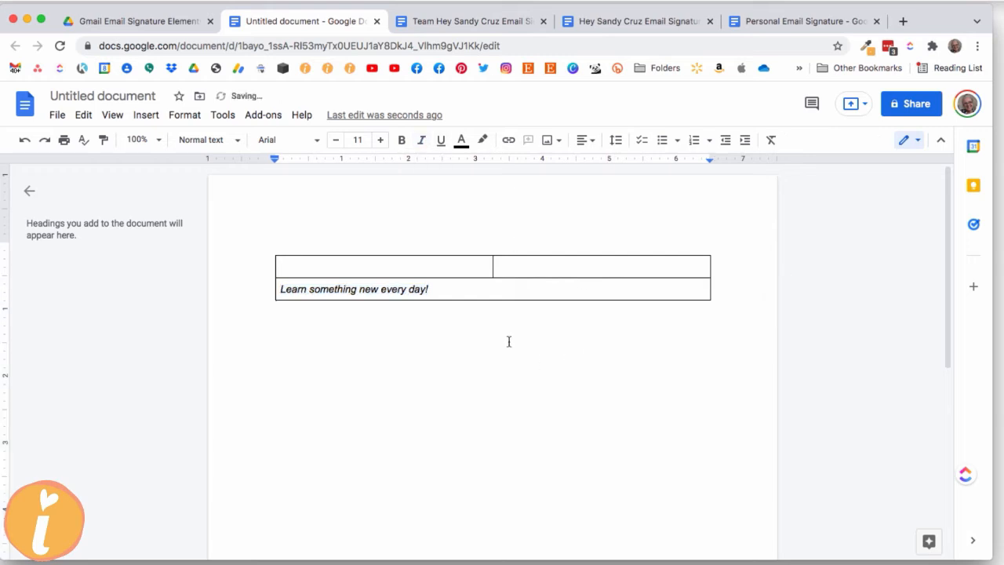
- Place the round orange "i" logo from the brush graphics logos folder in the table's first cell and narrow its column to fit
left_click(372, 264)
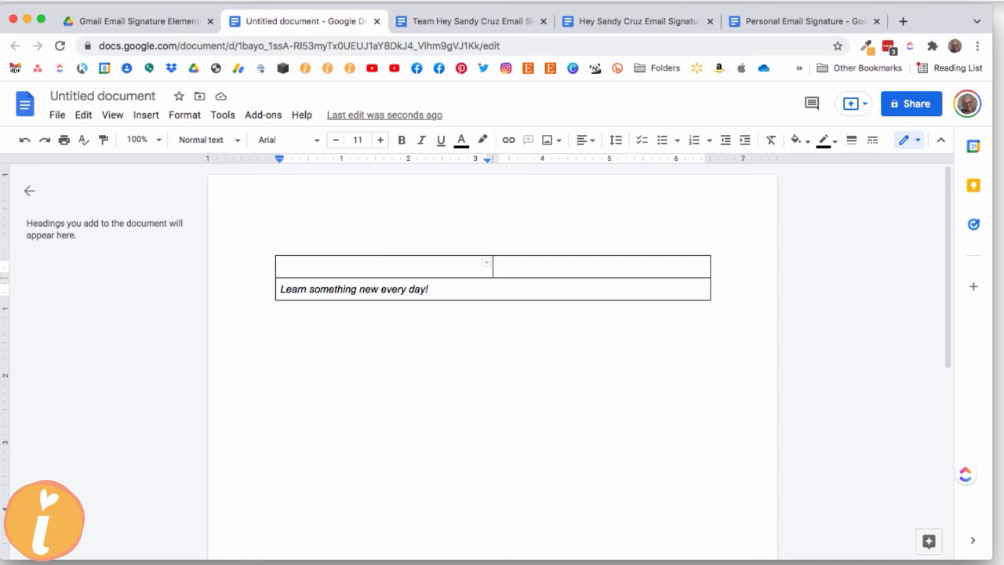
left_click(948, 563)
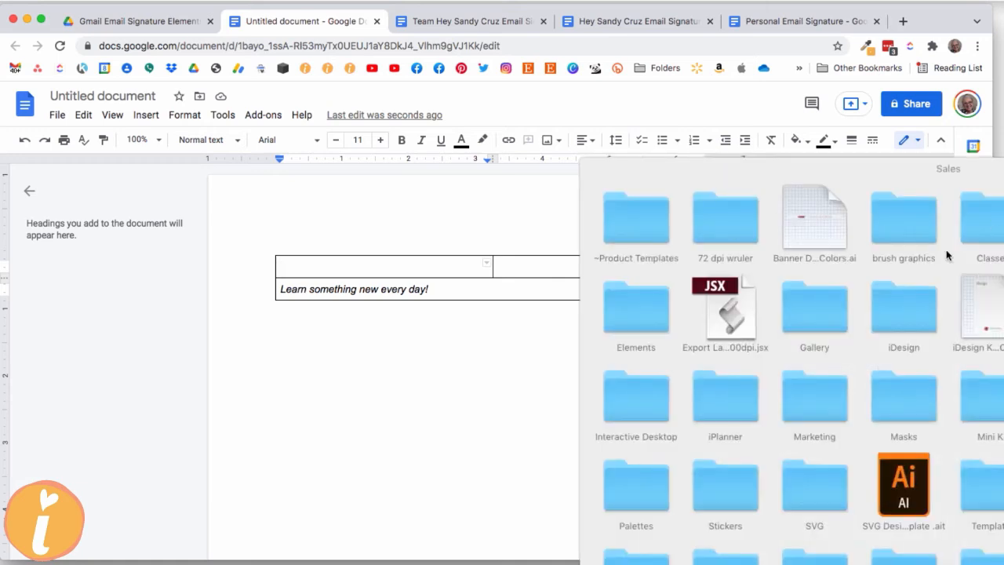
left_click(904, 228)
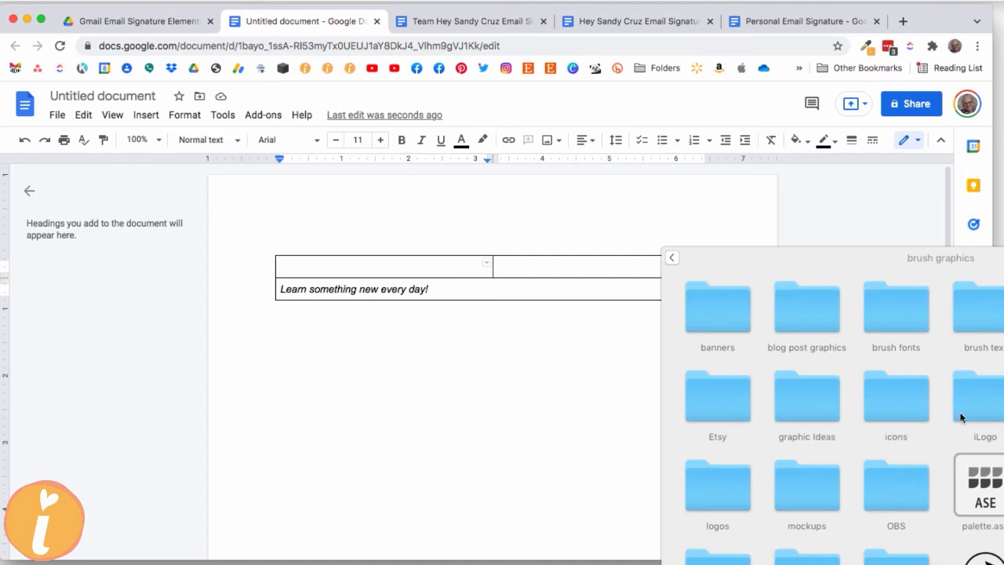
left_click(724, 494)
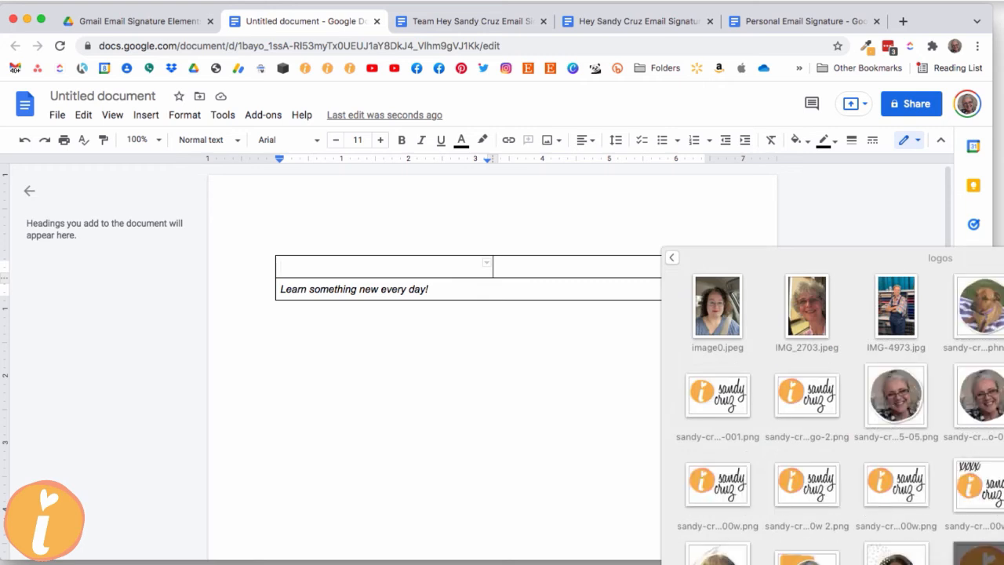
left_click_drag(979, 549, 710, 375)
left_click_drag(476, 290, 390, 269)
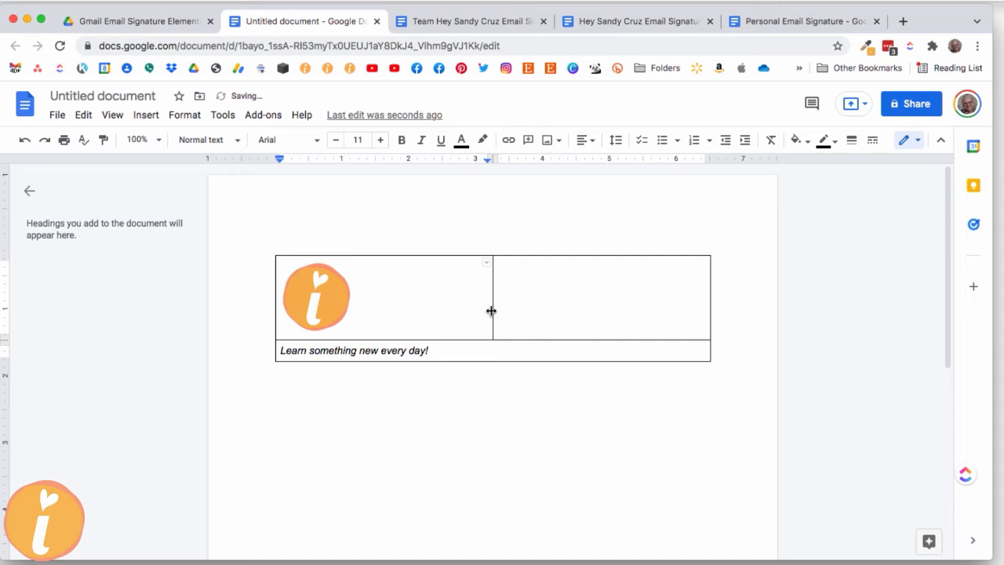
left_click_drag(491, 311, 355, 298)
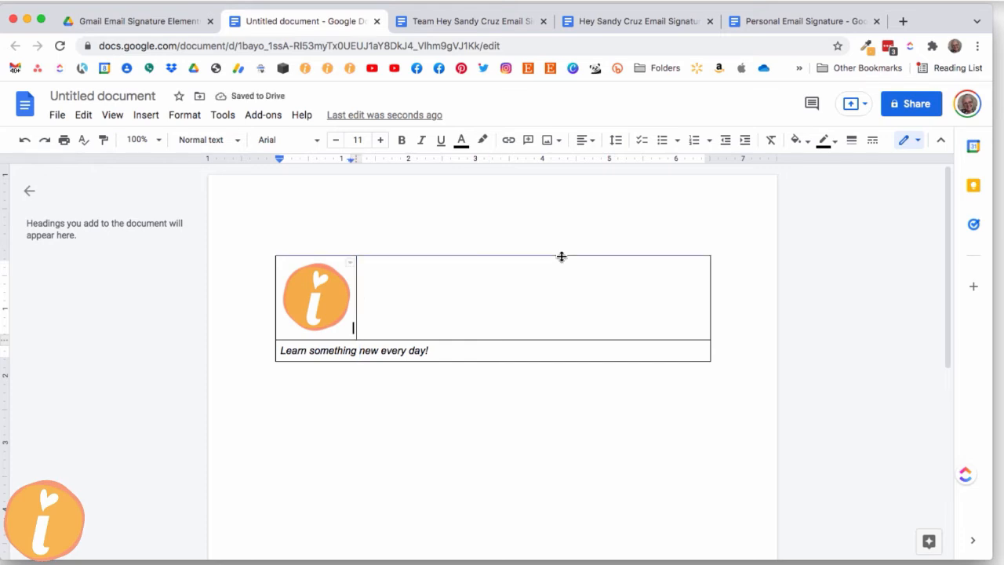
- Set the top, right and bottom borders of the empty cell beside the logo to 0 pt
left_click(562, 256)
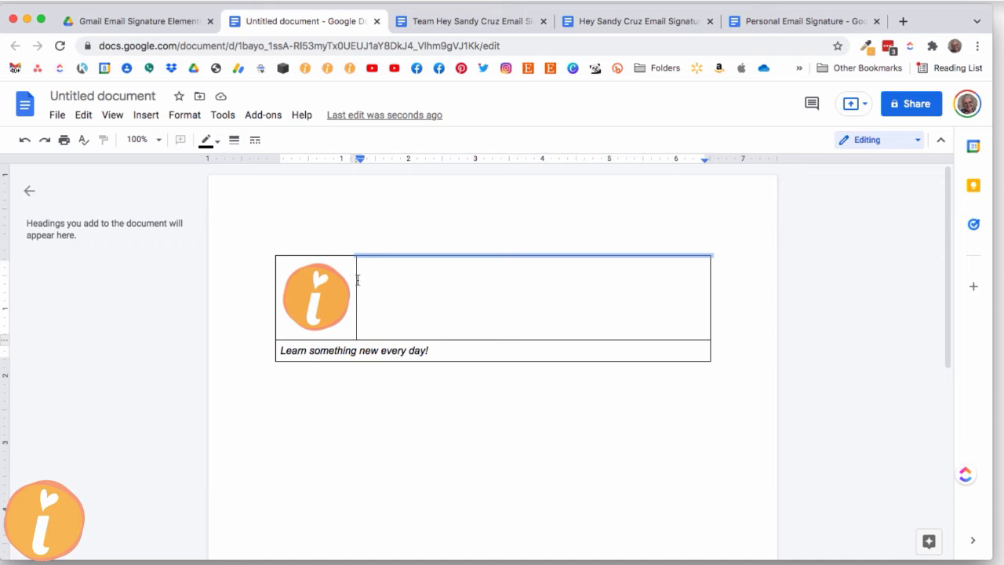
left_click(235, 145)
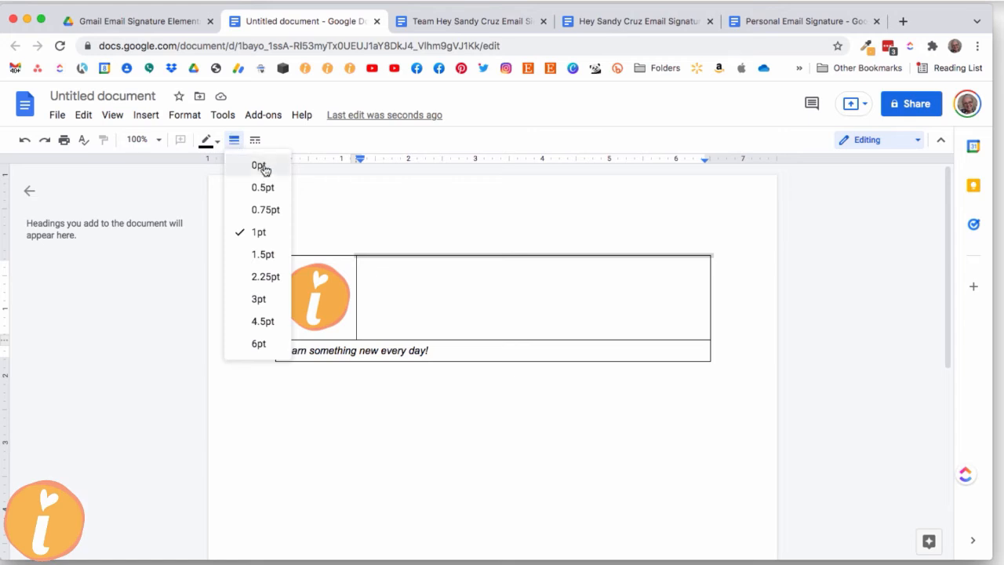
left_click(262, 166)
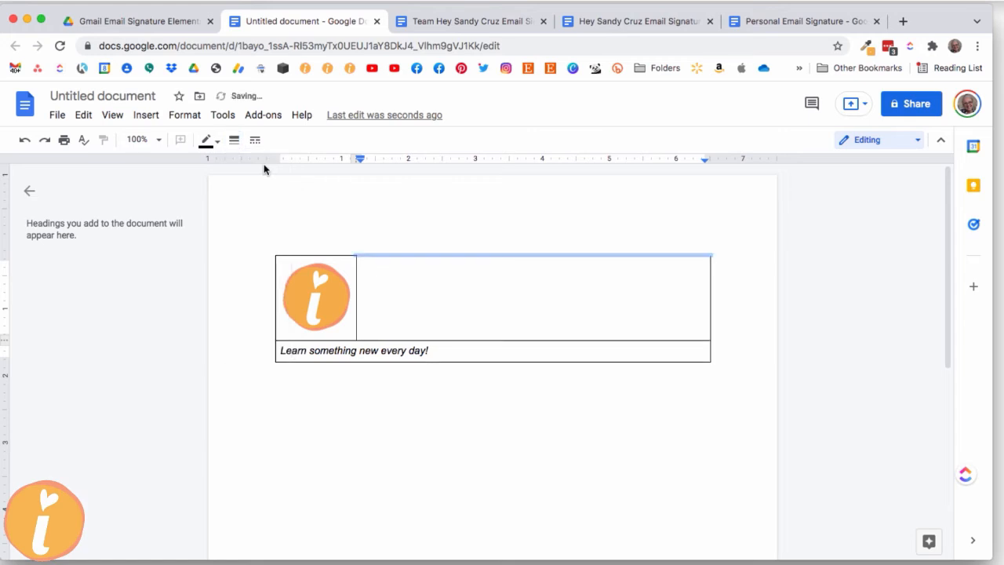
left_click(711, 312)
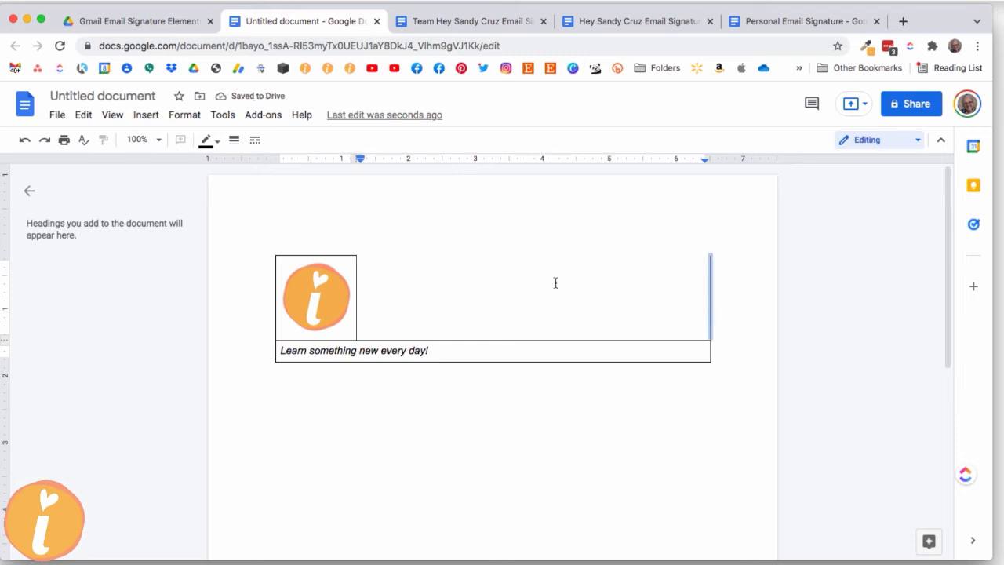
left_click(233, 143)
left_click(248, 167)
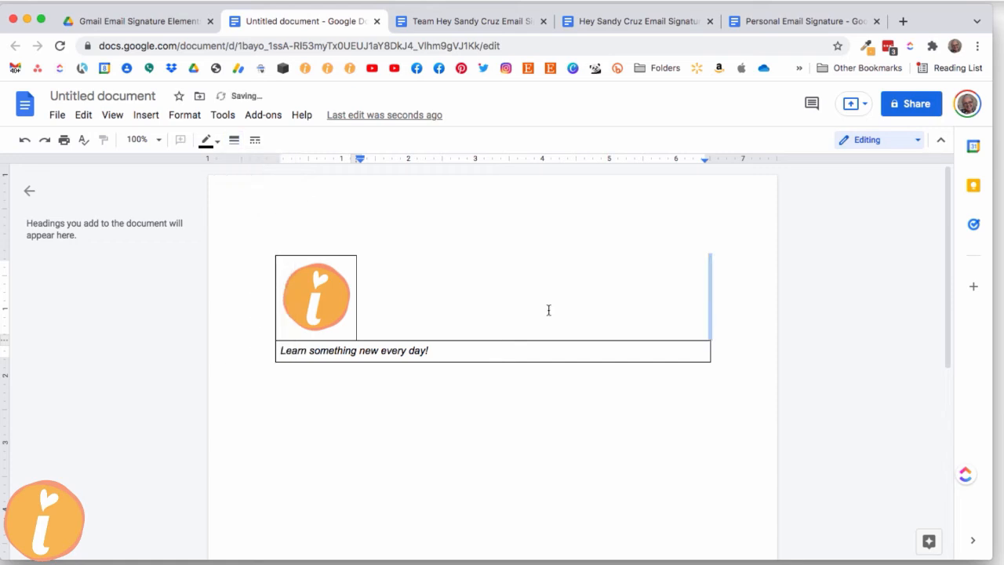
left_click(653, 341)
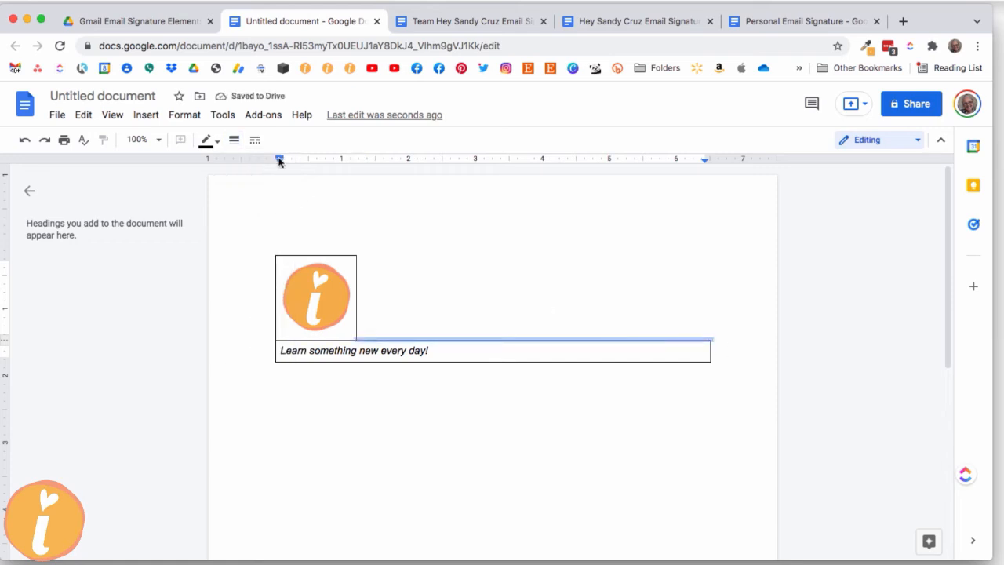
left_click(236, 142)
left_click(255, 165)
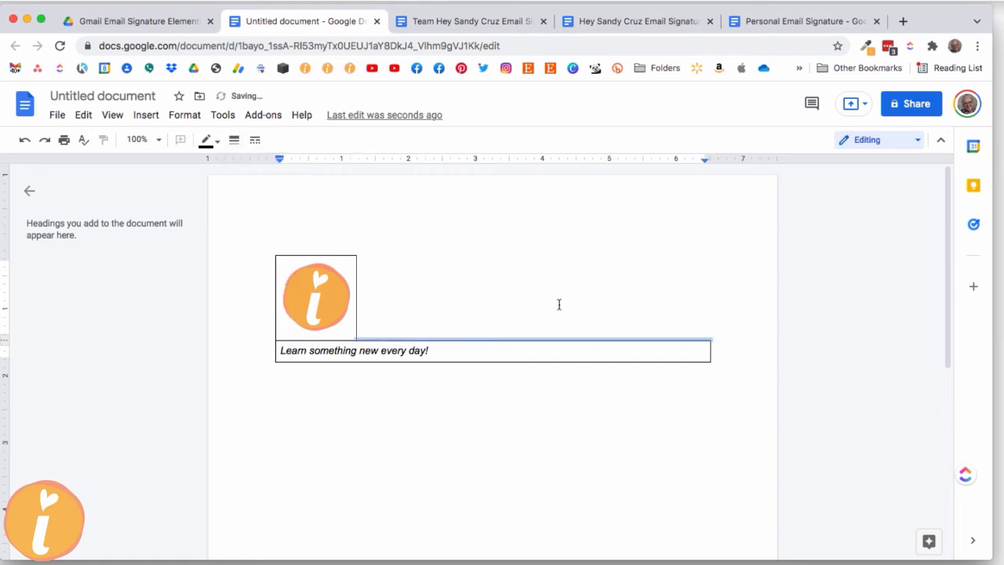
- Set the logo cell's top and bottom borders and the tagline cell's bottom and right borders to 0 pt
left_click(555, 363)
left_click(234, 140)
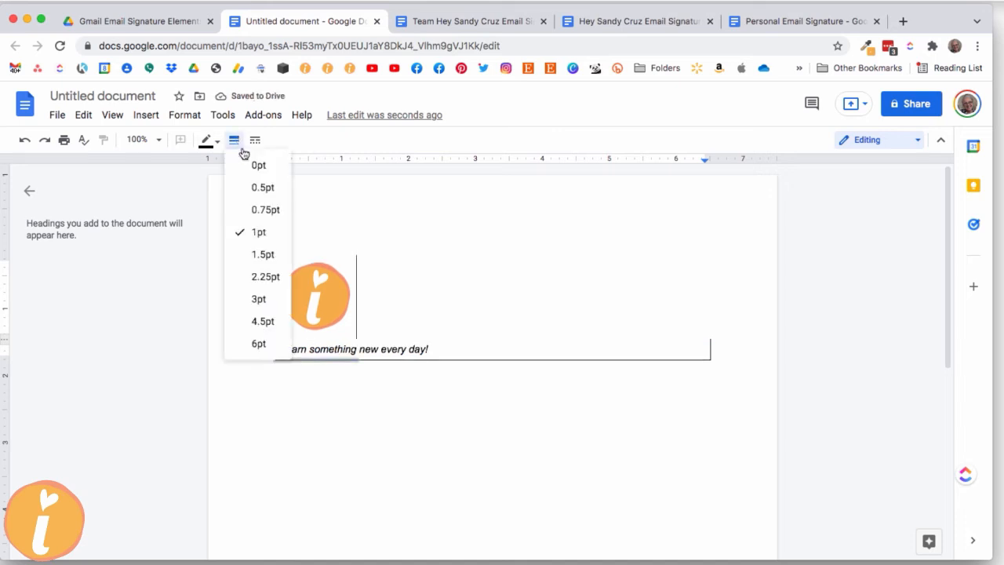
left_click(257, 164)
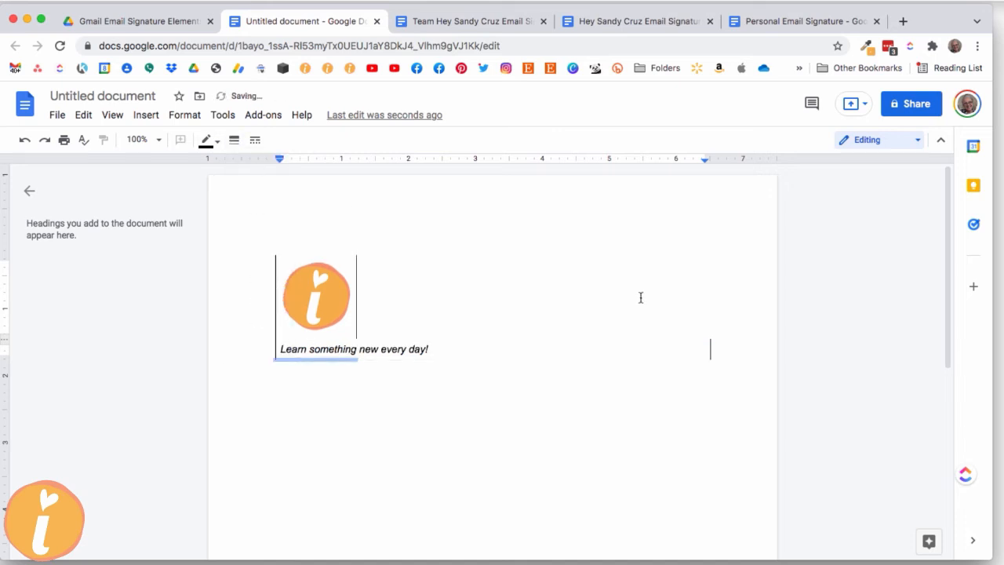
left_click(708, 348)
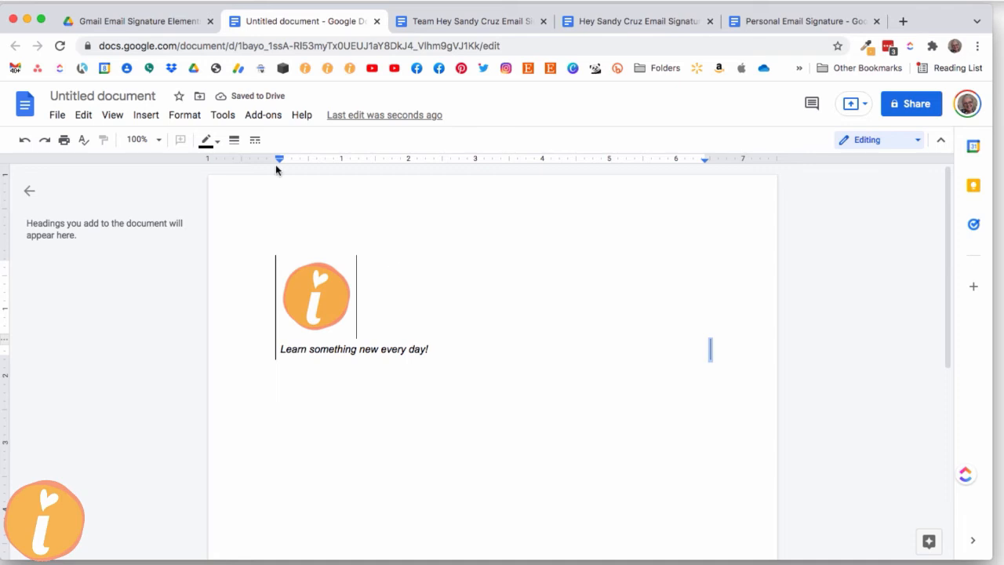
left_click(233, 140)
left_click(255, 164)
- Set the left borders of the logo cell and the tagline cell to 0 pt
left_click(275, 316)
left_click(234, 140)
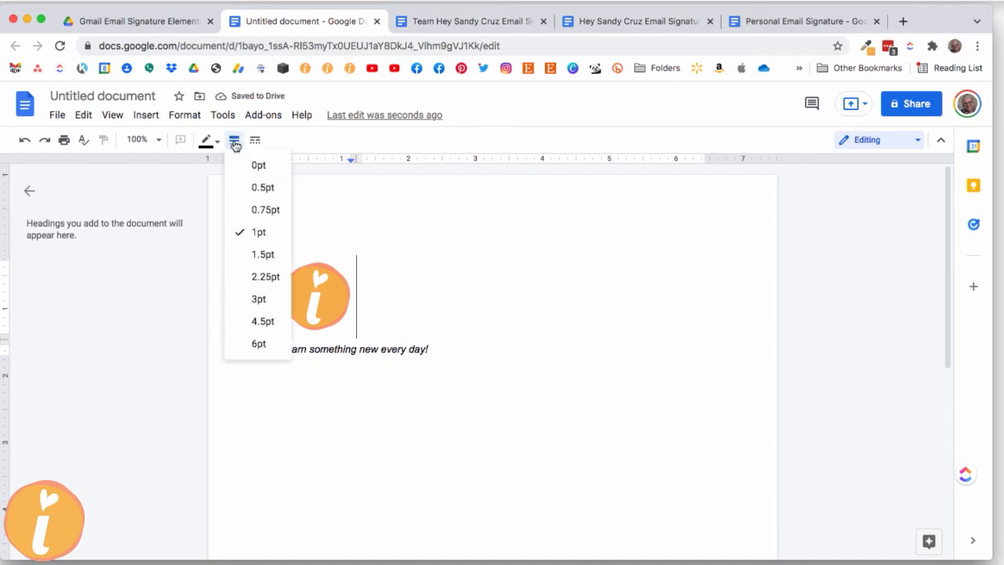
left_click(250, 164)
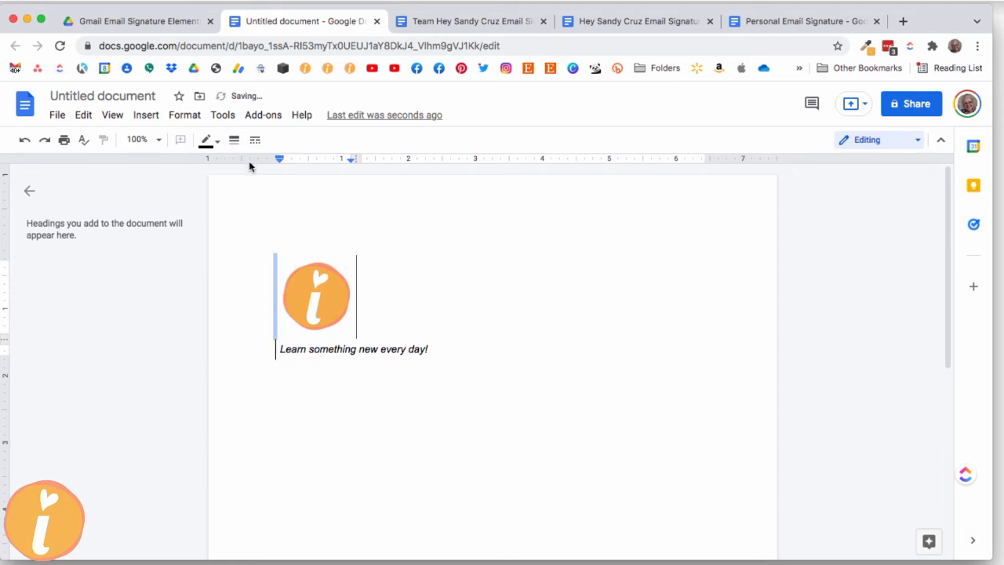
left_click(276, 351)
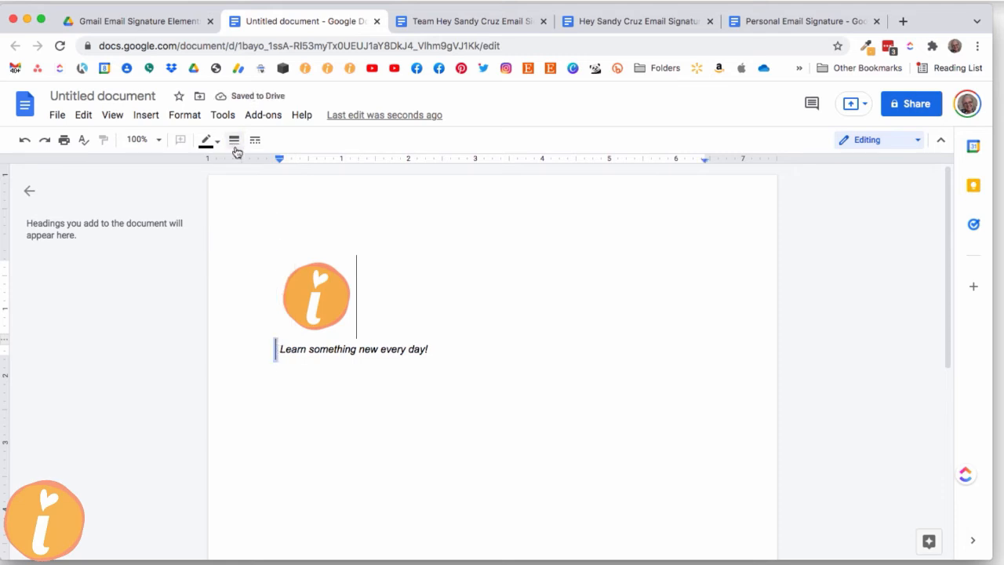
left_click(234, 141)
left_click(253, 162)
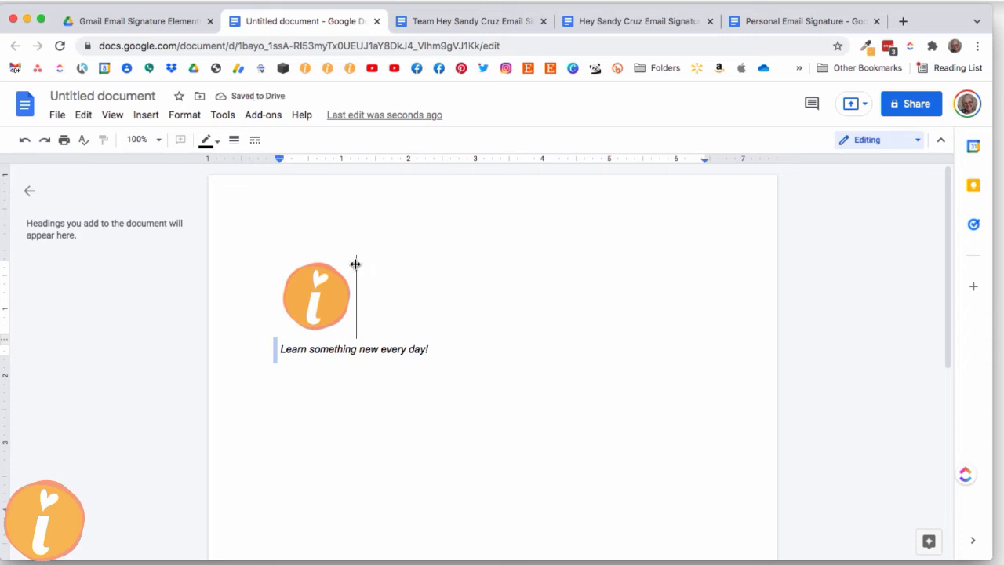
- Set the vertical border between the logo and the empty cell to 1.5 pt
left_click(460, 291)
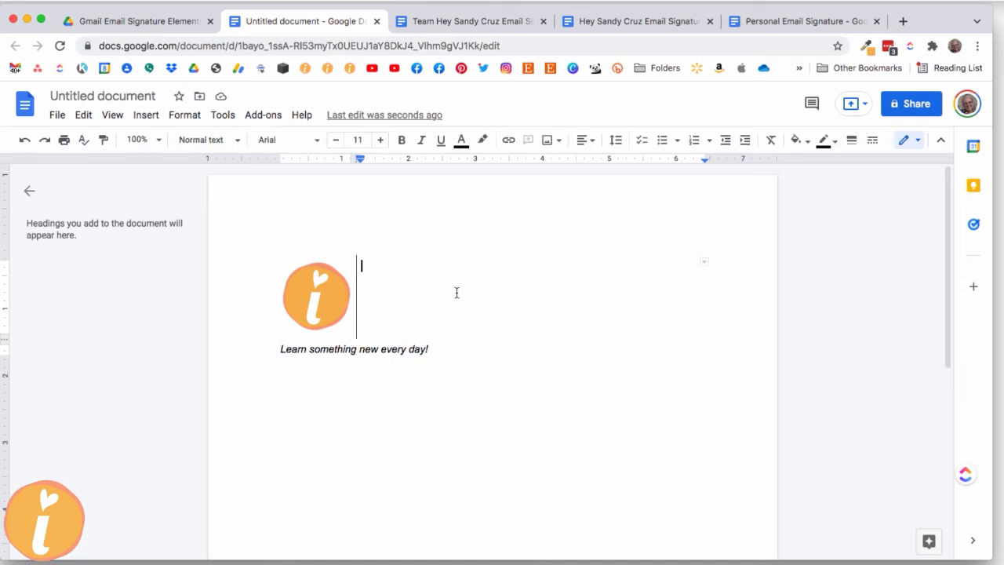
left_click(356, 279)
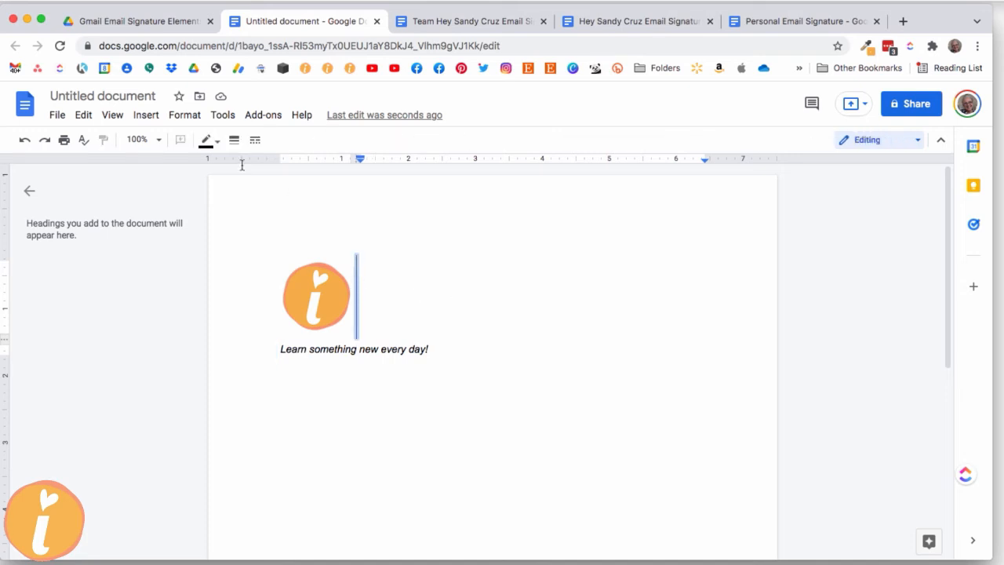
left_click(234, 141)
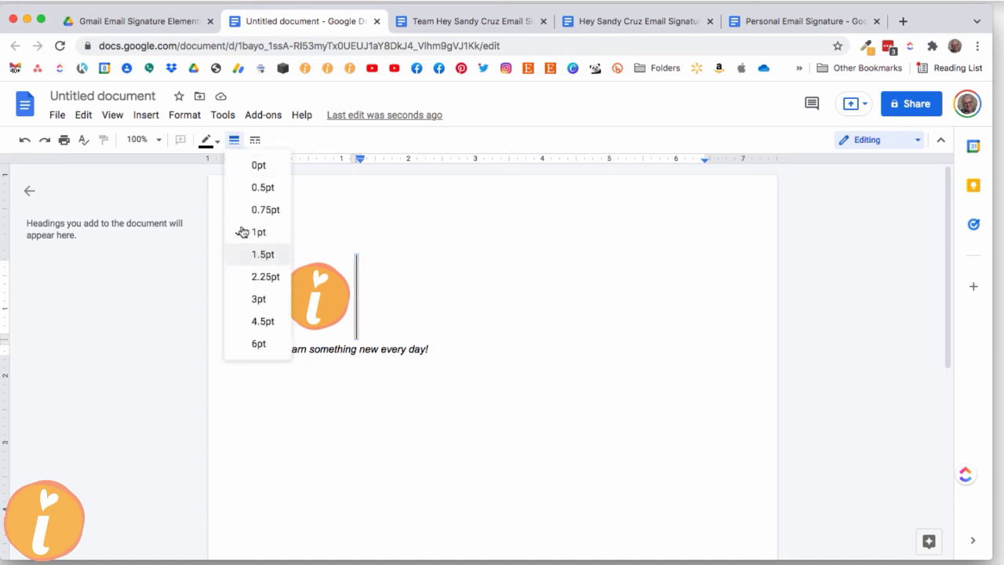
left_click(259, 255)
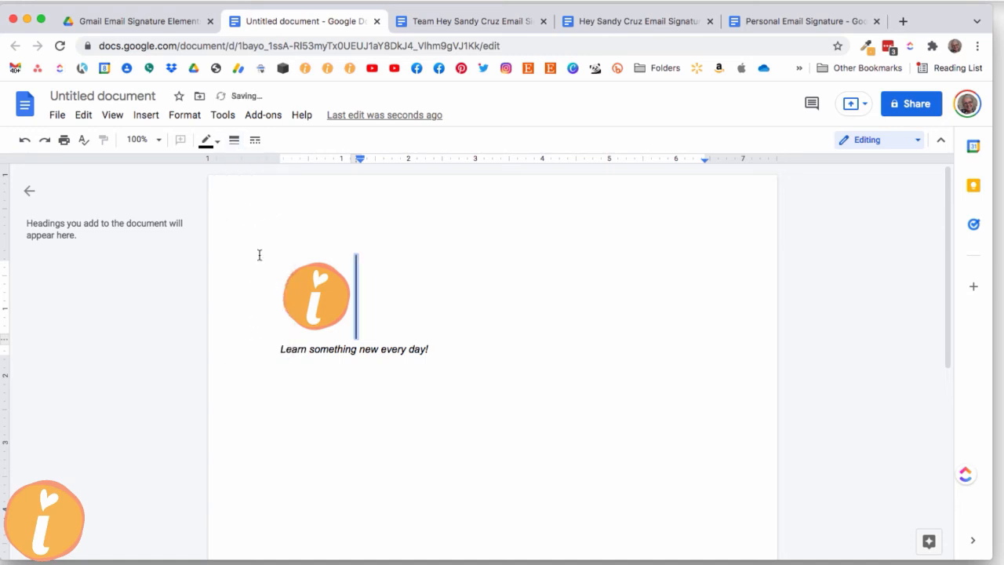
left_click(221, 143)
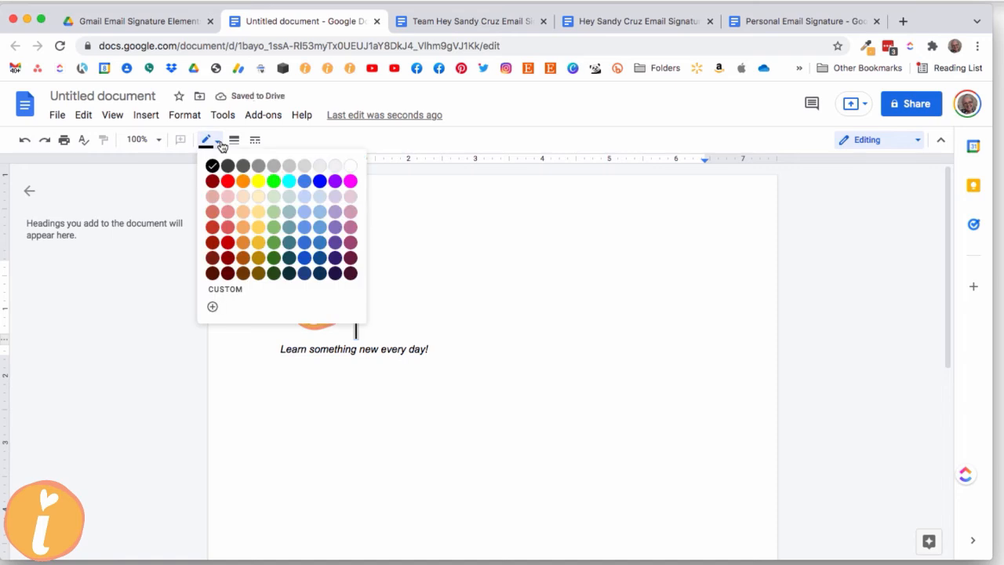
left_click(212, 306)
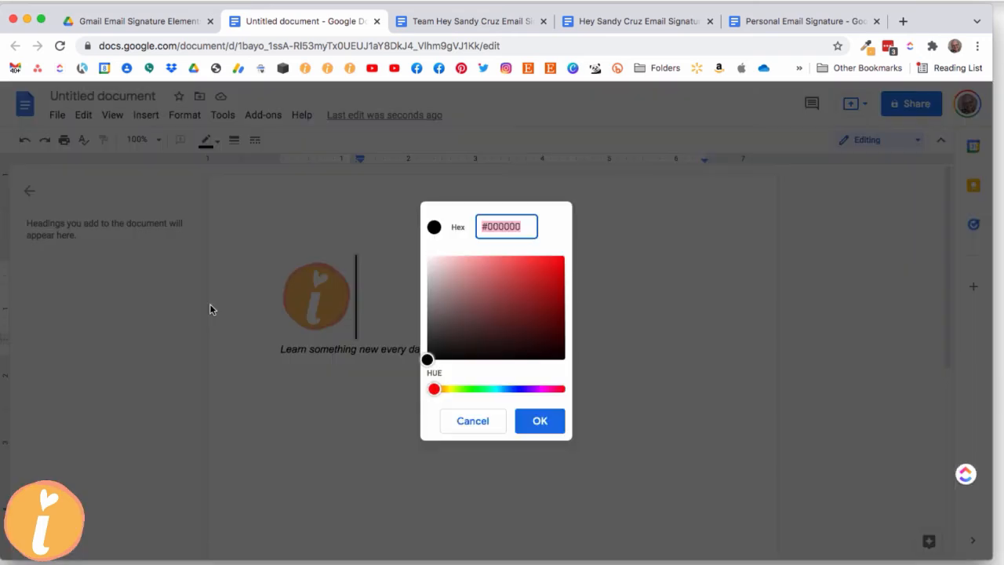
left_click(471, 420)
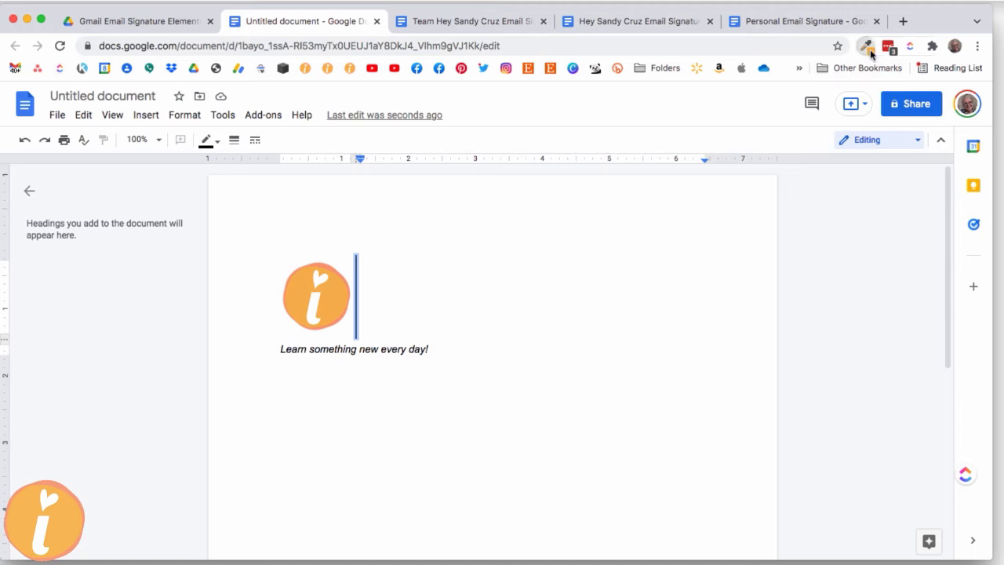
- Choose the orange from the ColorZilla color history and copy its hex code f6b651
left_click(866, 47)
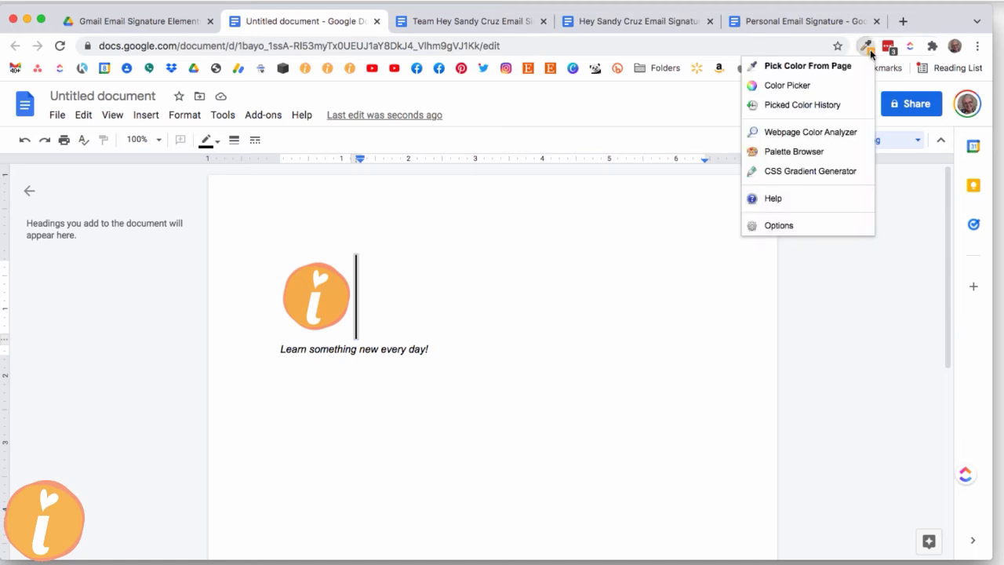
left_click(796, 87)
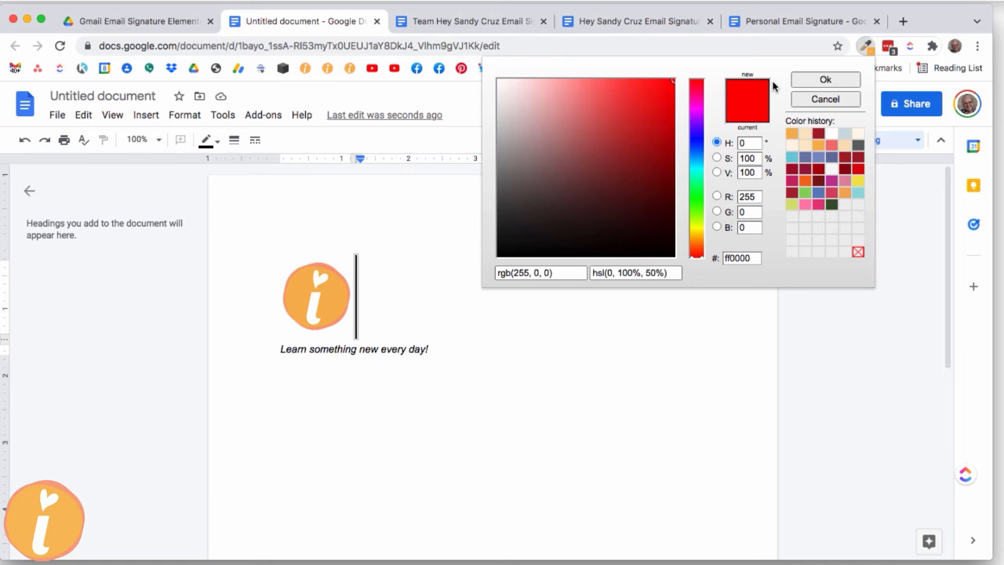
left_click(792, 133)
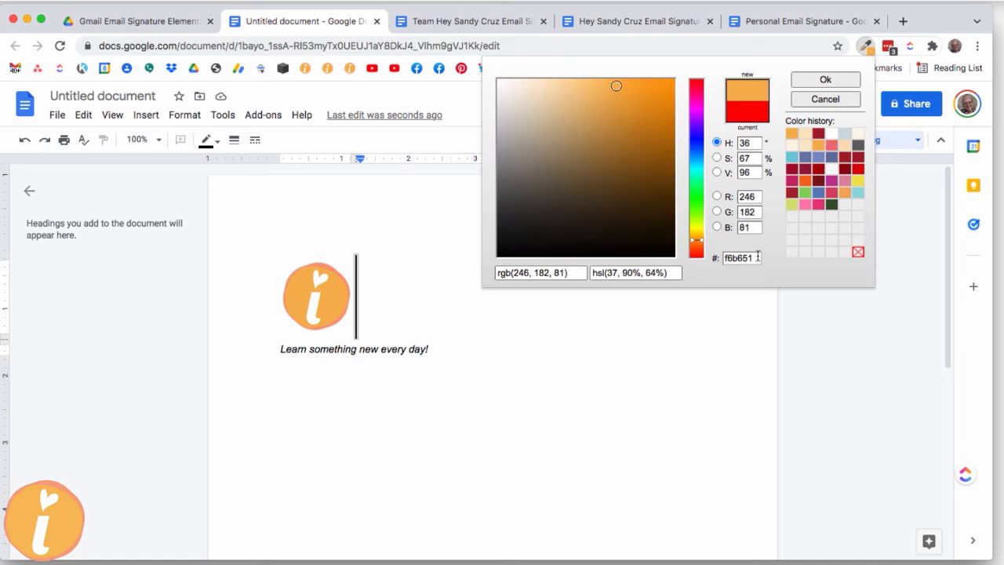
left_click_drag(758, 257, 696, 256)
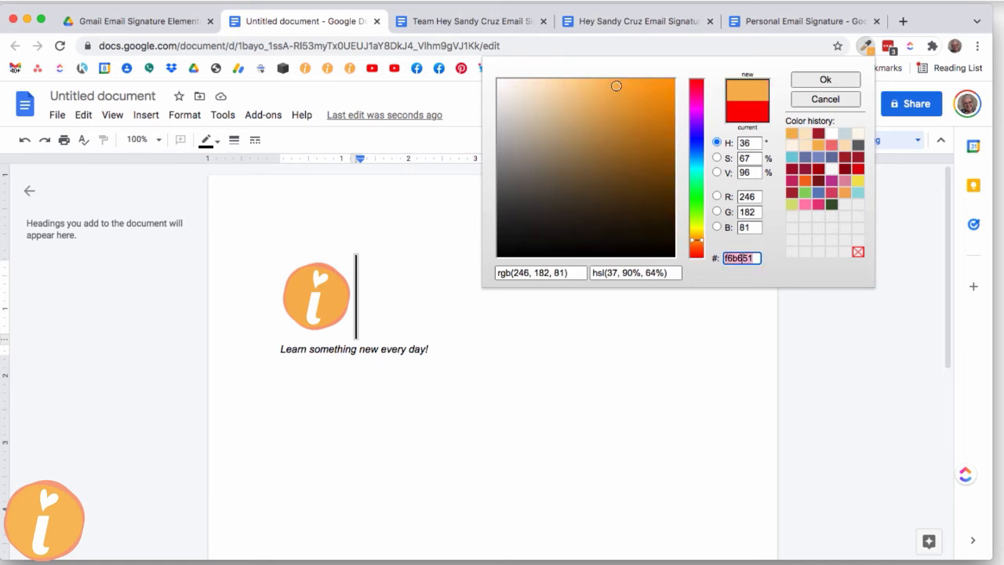
key("super+c")
left_click(883, 88)
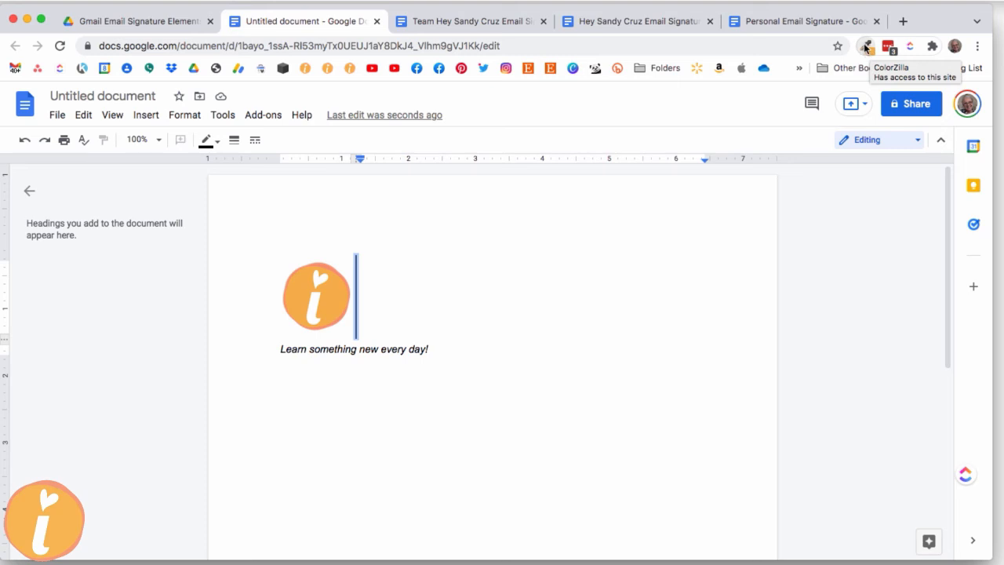
- Apply the copied orange #f6b651 as a custom border color to the vertical line beside the logo
left_click(207, 139)
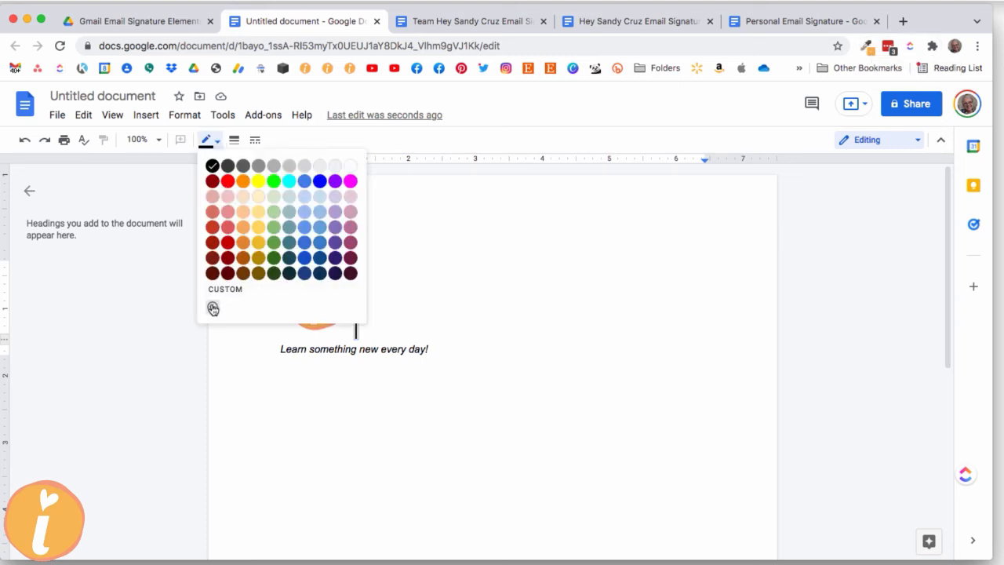
left_click(212, 307)
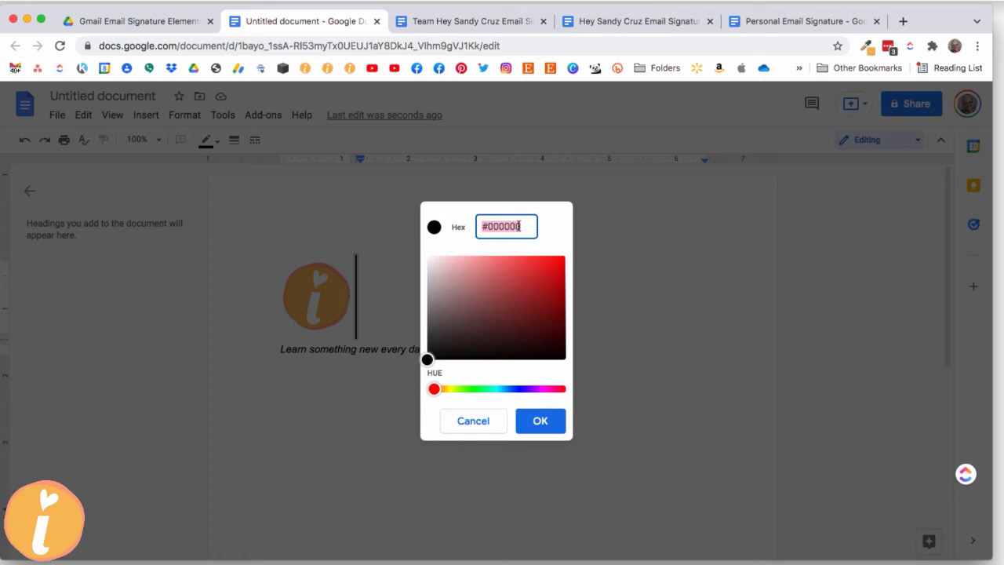
left_click_drag(524, 227, 487, 227)
key("ctrl+v")
key("Return")
left_click(209, 140)
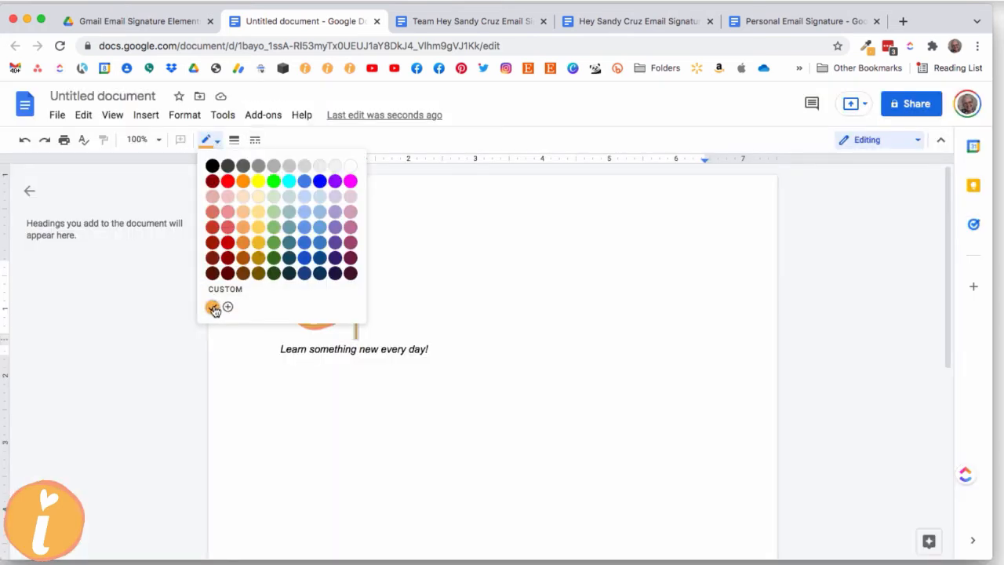
- Enter the brand name in the cell beside the logo, with "Digital Designer and Content Creator" on the line below it
left_click(455, 284)
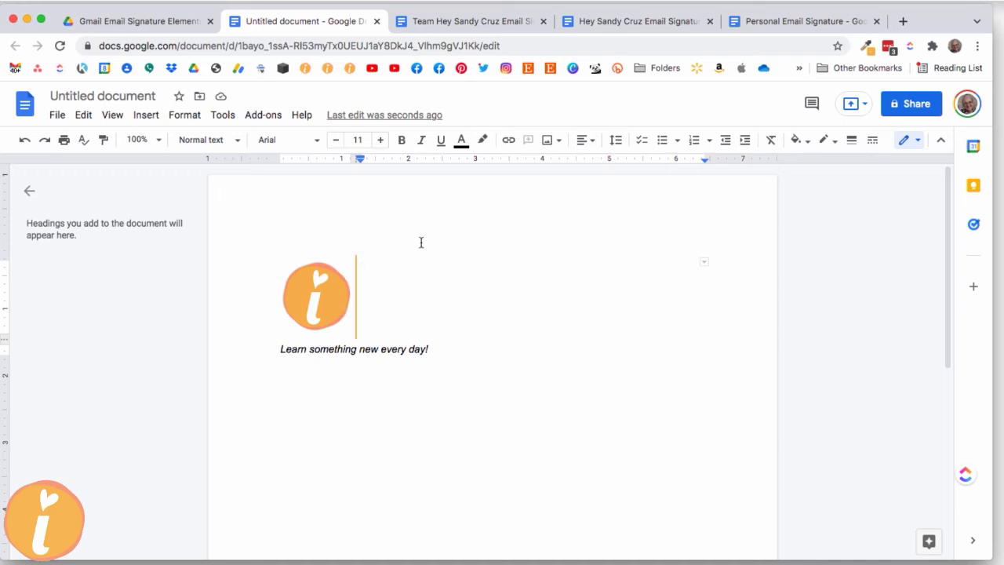
type("S")
key("BackSpace")
type("Hey Sandy Cruz")
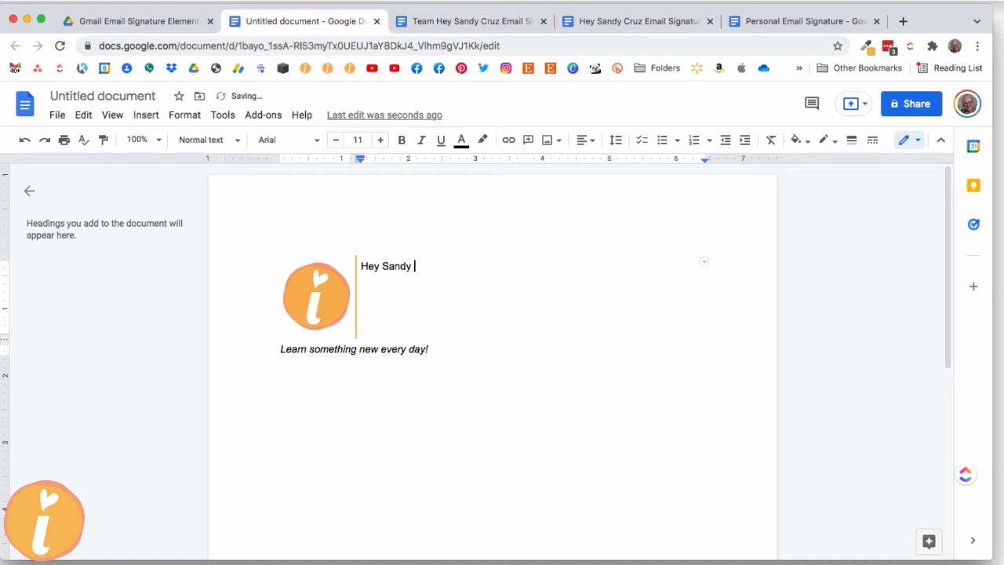
key("Return")
type("Digital Designer ")
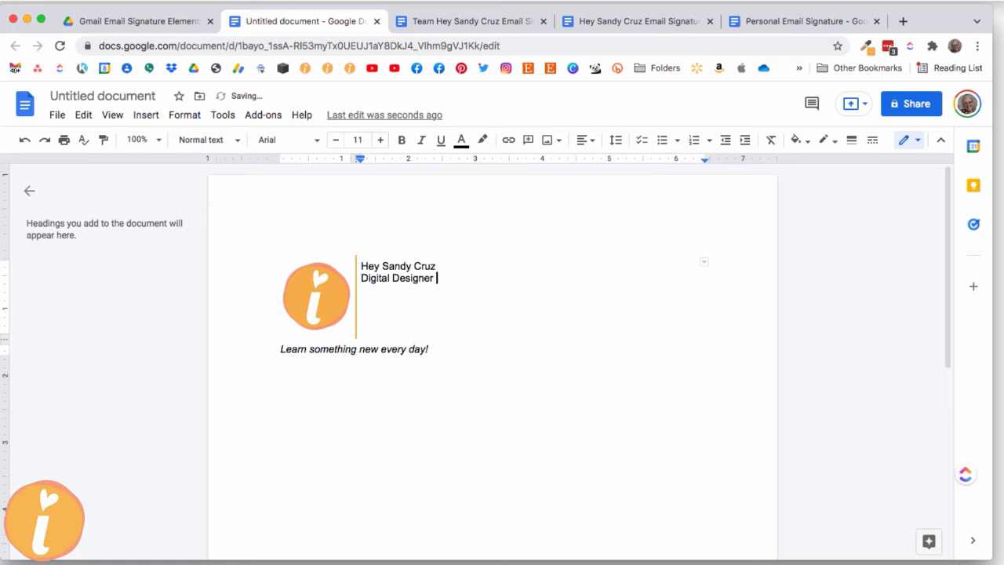
type("an")
type("d Content Creat")
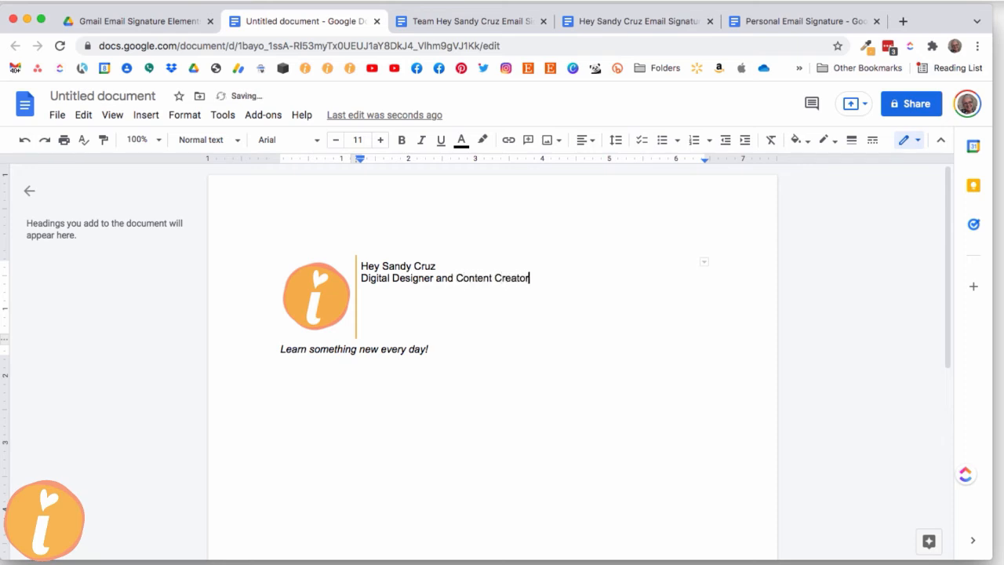
type("or")
key("Return")
left_click(905, 23)
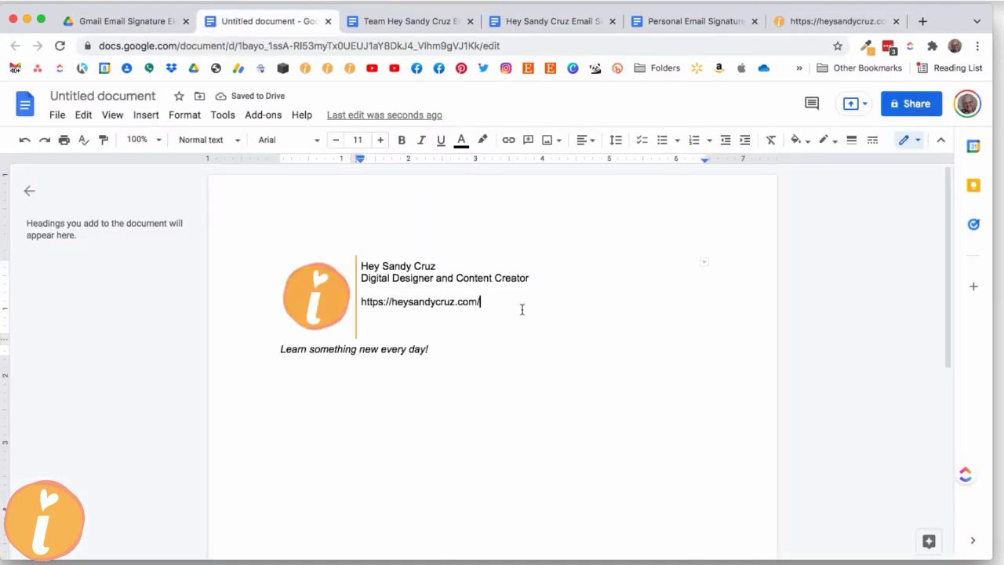
key("Return")
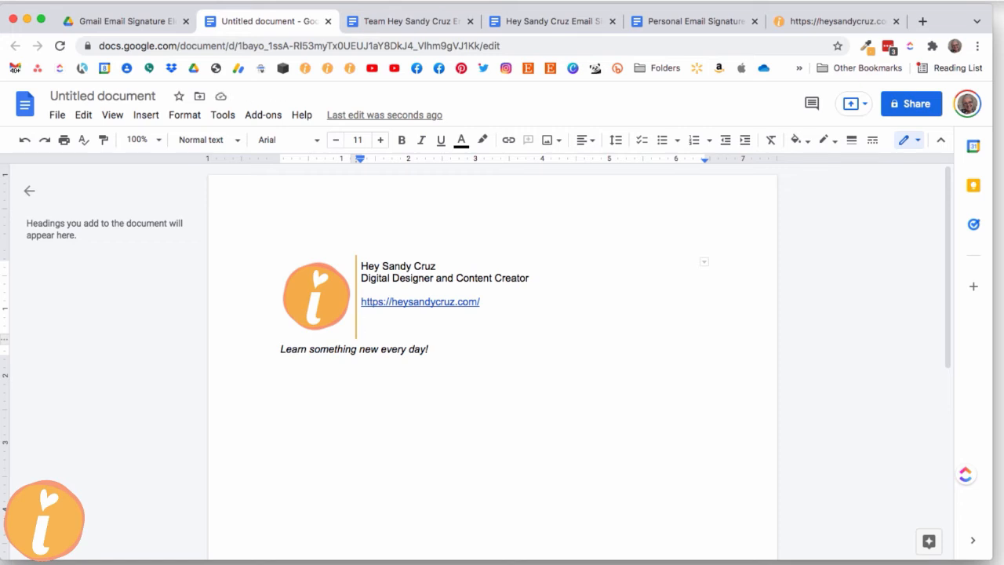
type("Teendi")
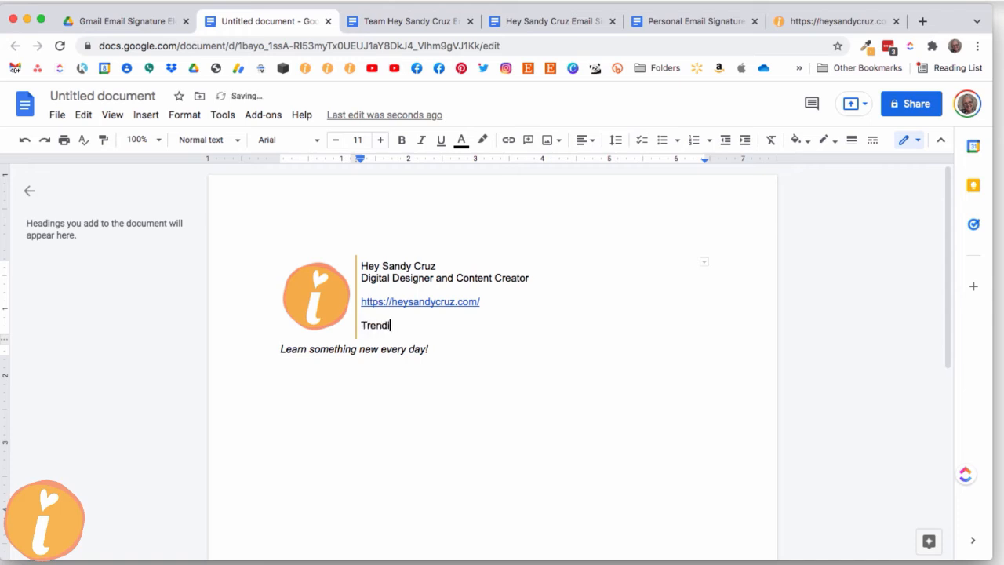
type("ng Posts:")
left_click(820, 21)
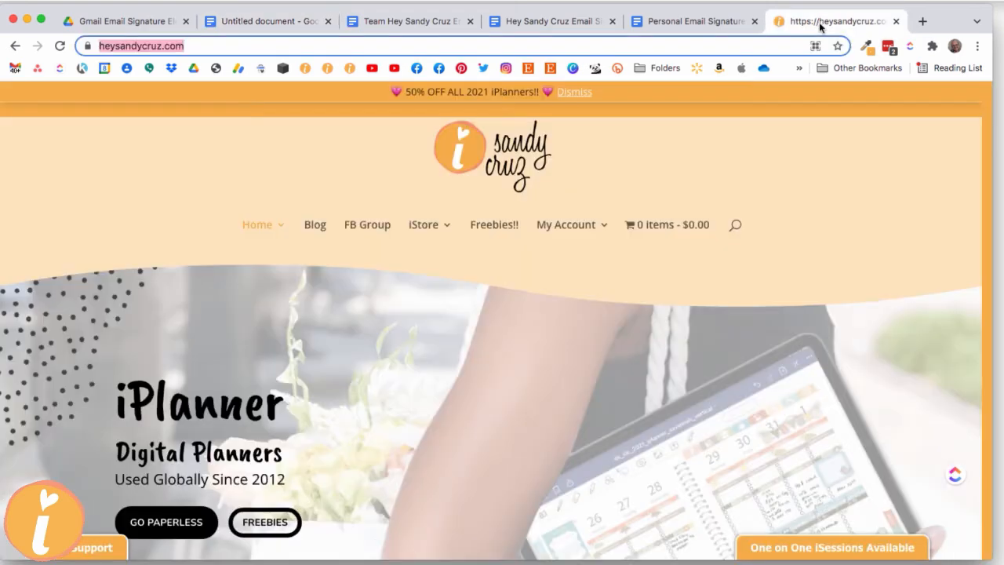
left_click(313, 225)
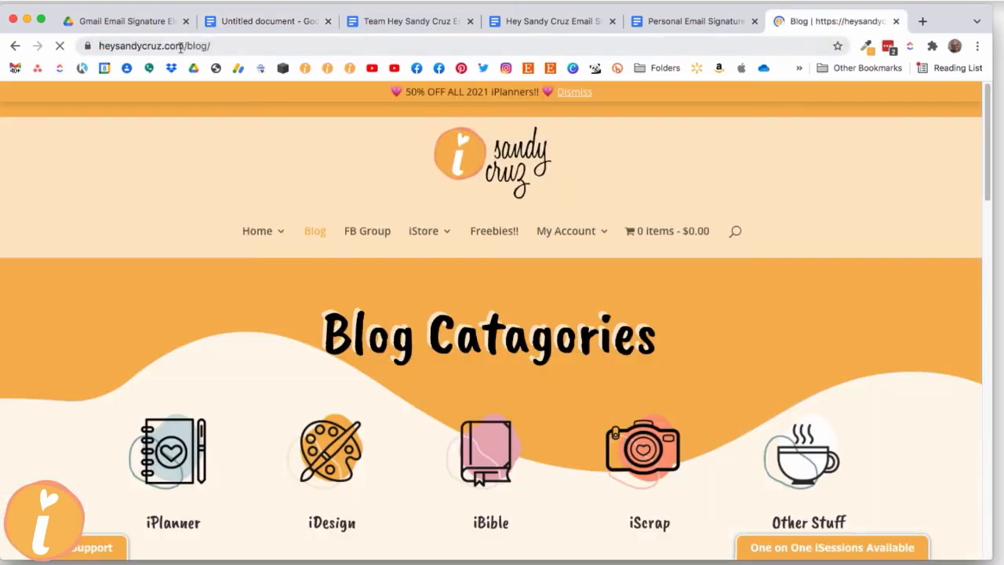
left_click(177, 46)
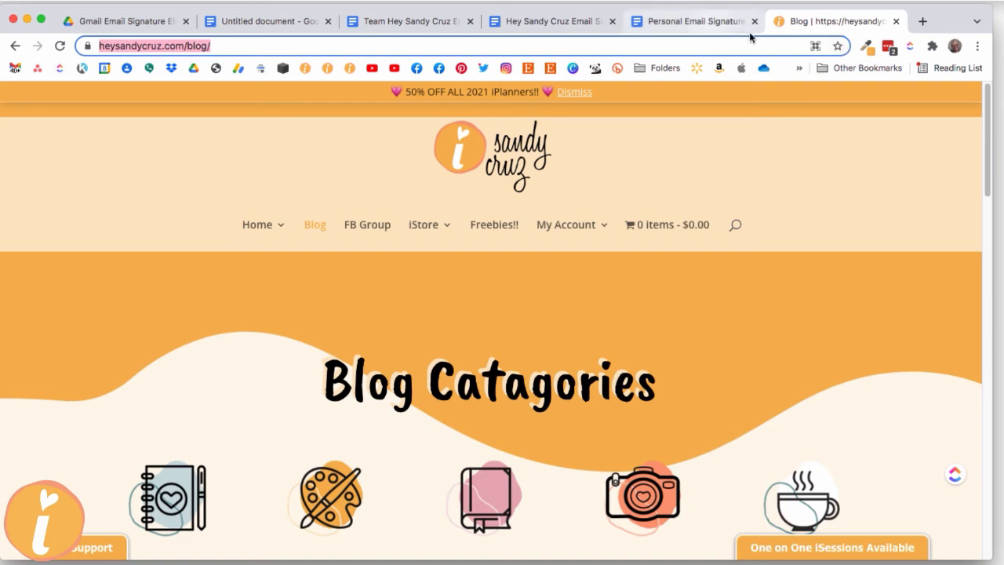
left_click(248, 21)
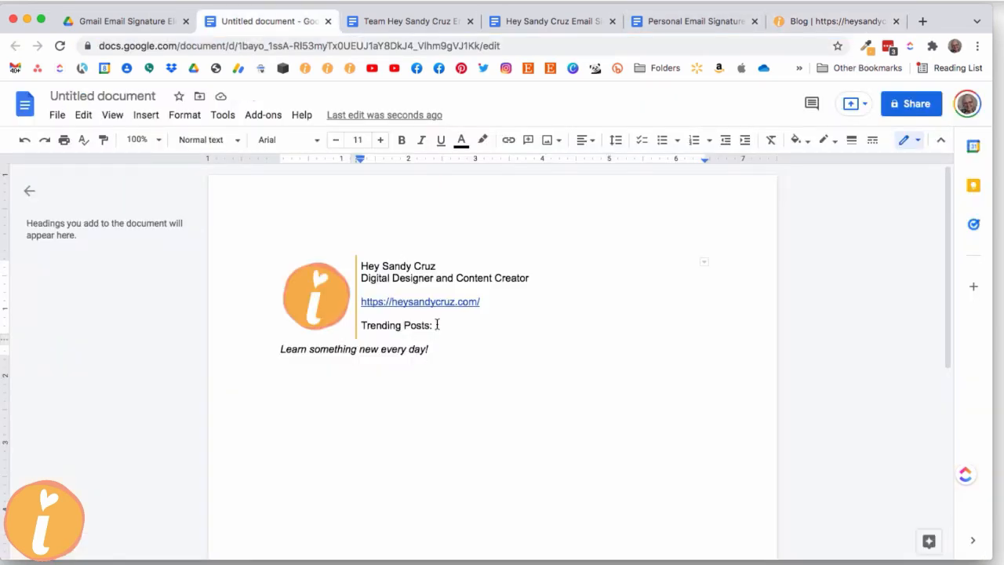
key("cmd+v")
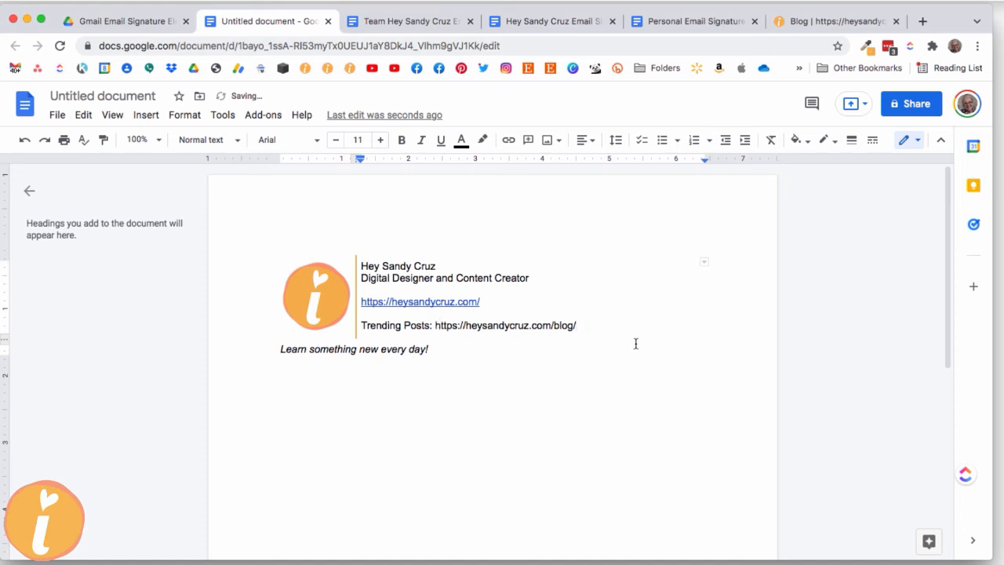
- Color the website link and the blog address text with the saved custom orange
left_click_drag(480, 301, 364, 301)
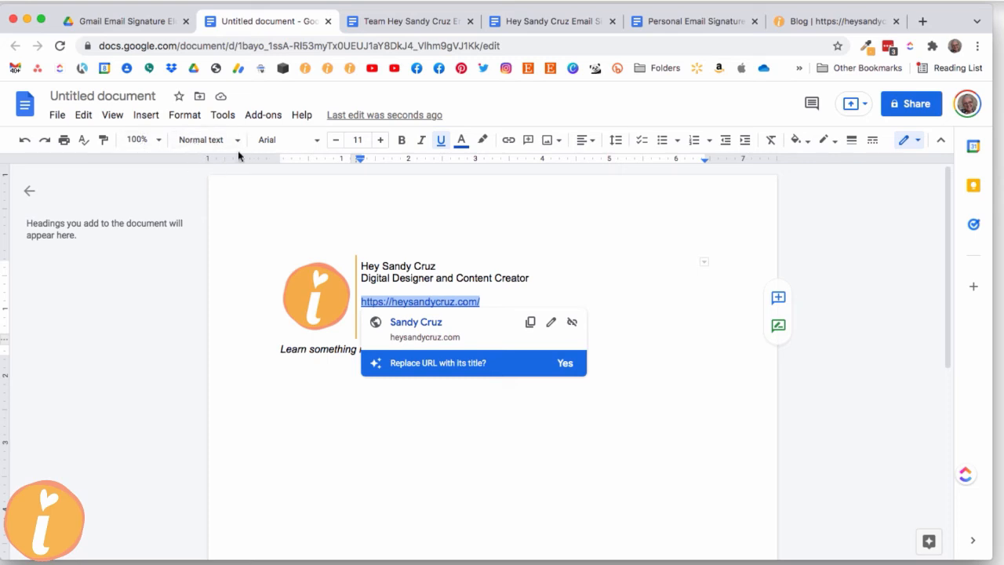
left_click(464, 143)
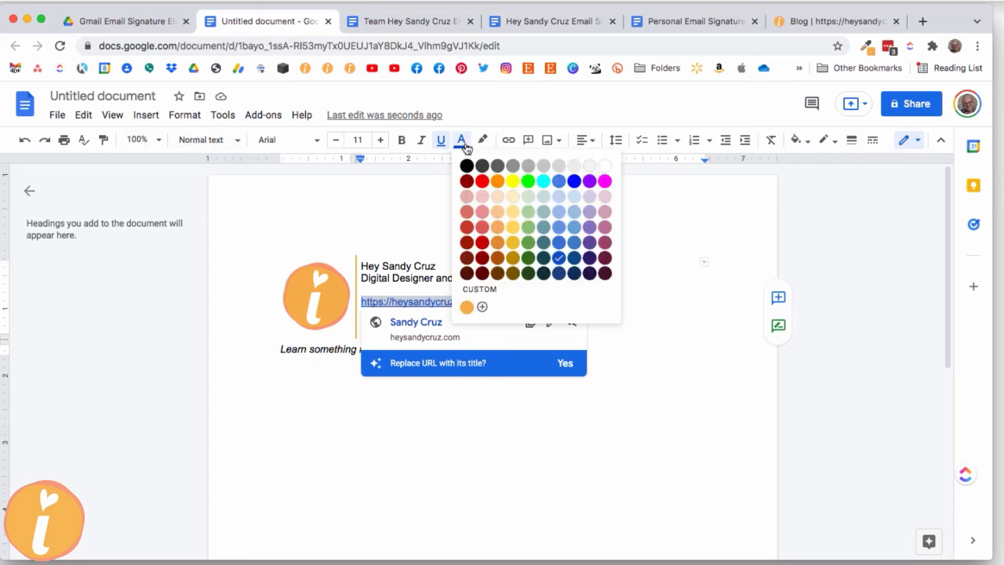
left_click(467, 308)
left_click(623, 341)
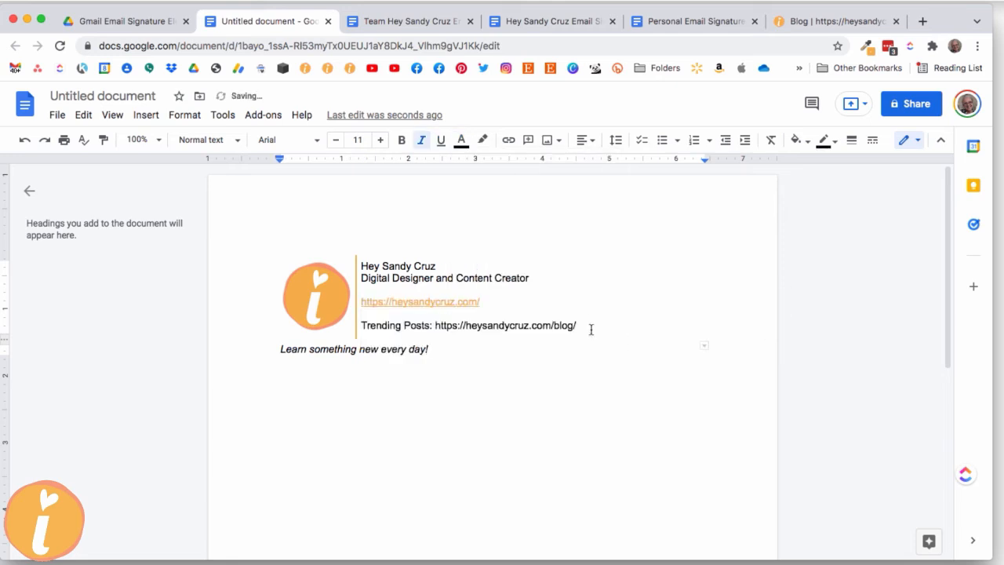
left_click_drag(587, 327, 435, 325)
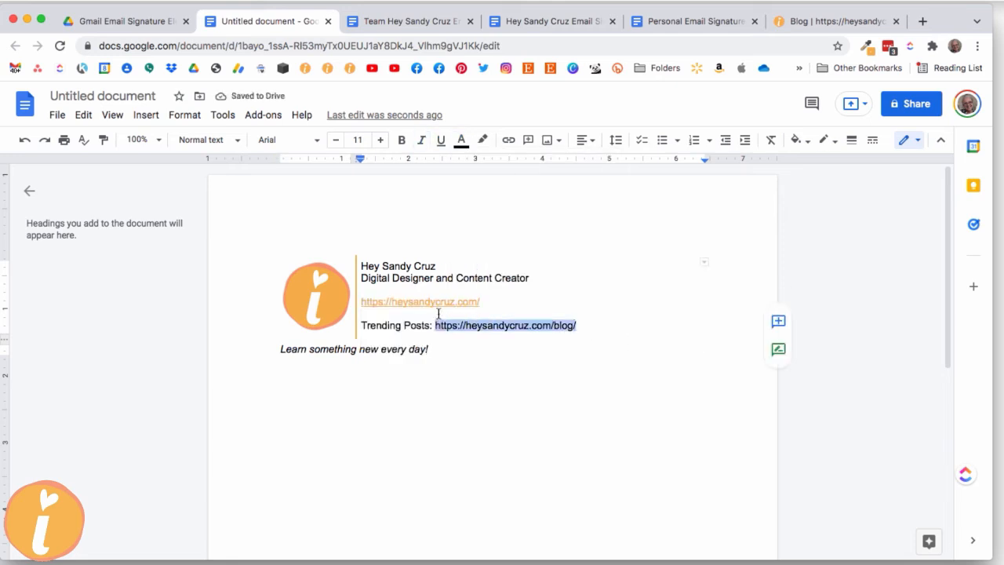
left_click(462, 141)
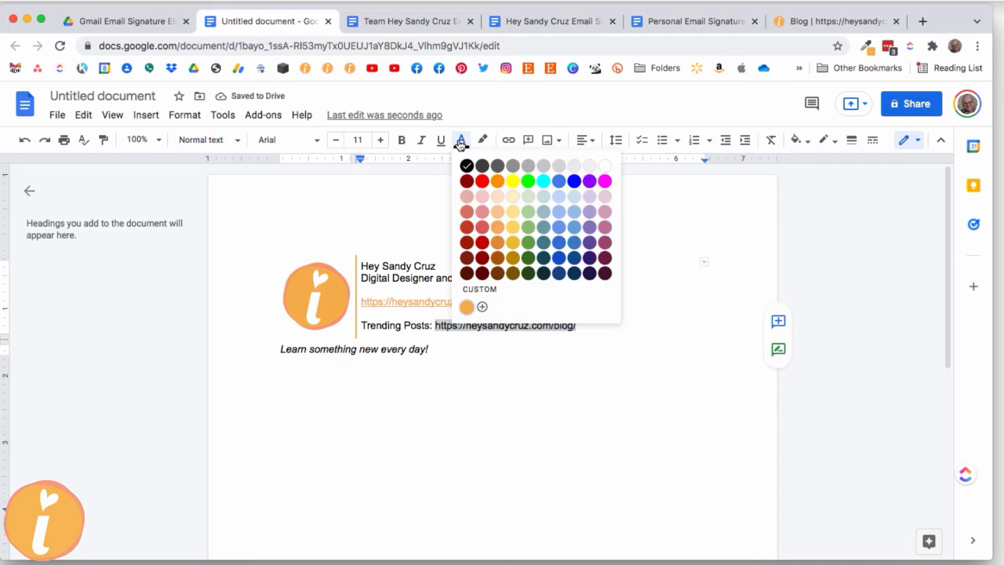
left_click(466, 306)
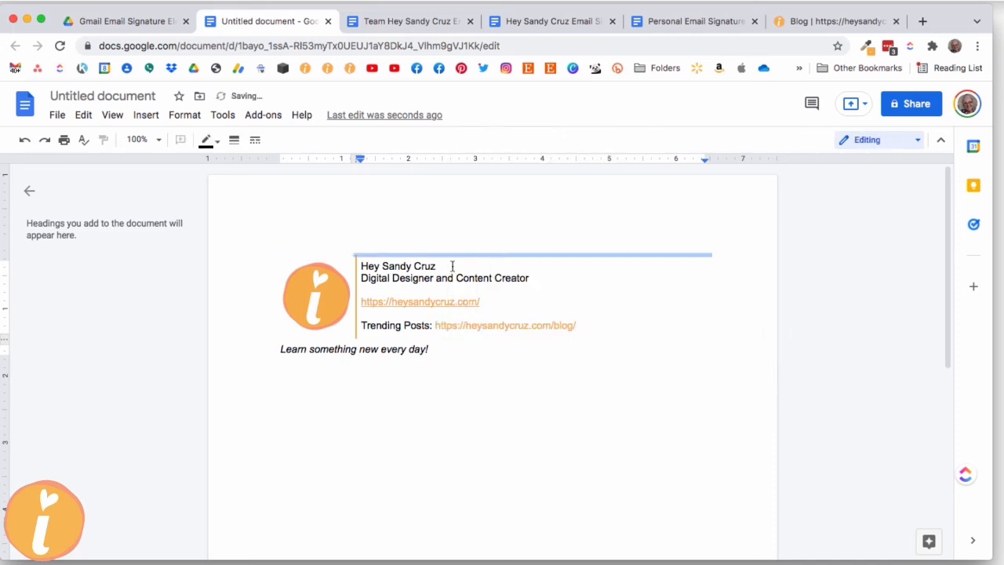
- Color the brand name line with the custom orange and italicize "Digital Designer and Content Creator"
left_click_drag(452, 267, 360, 263)
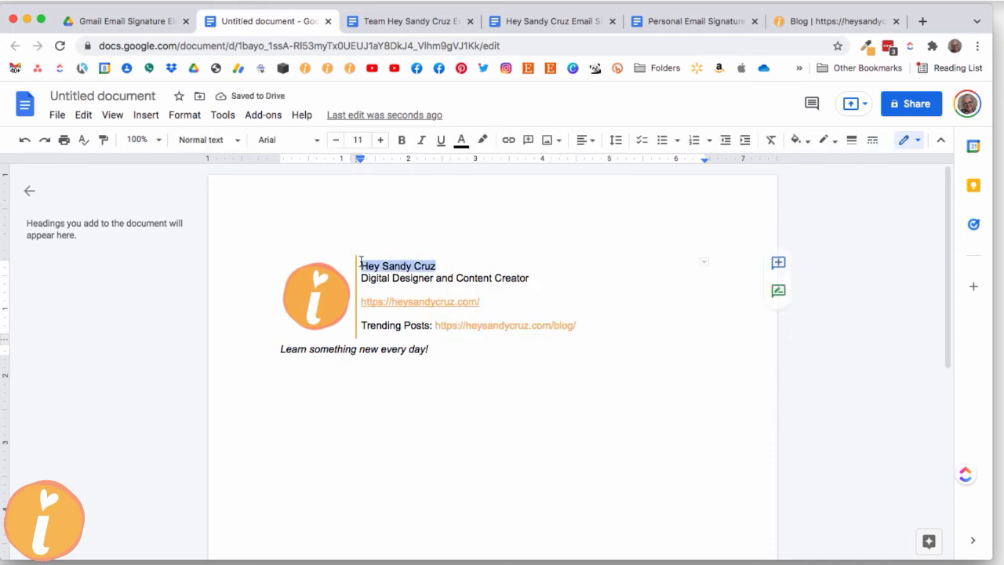
left_click(461, 140)
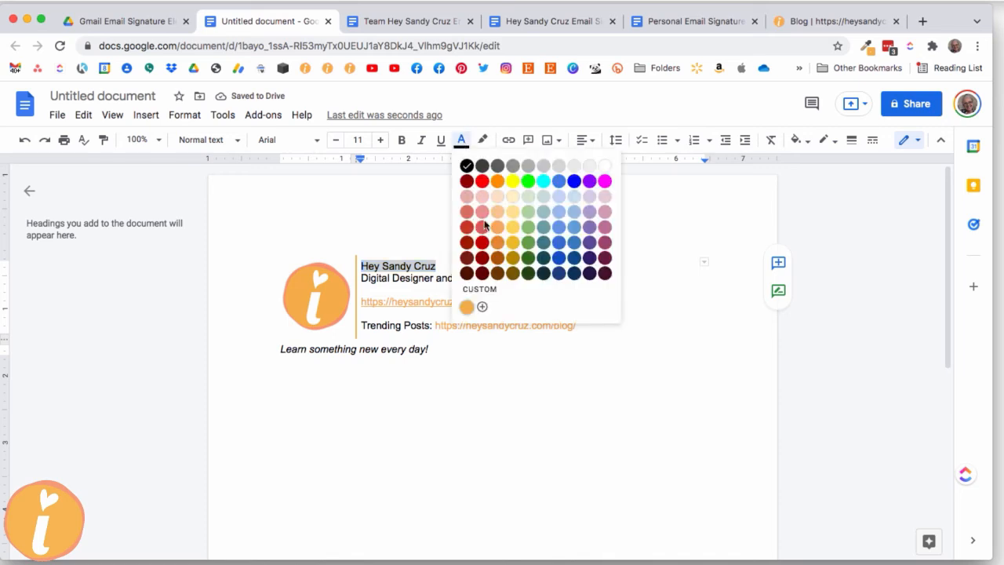
left_click(467, 306)
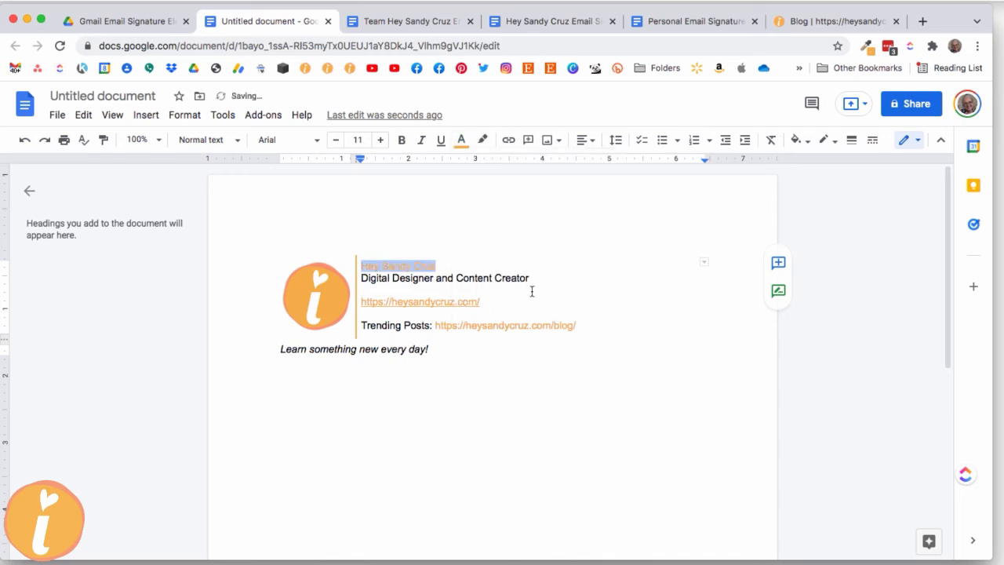
left_click_drag(543, 277, 357, 277)
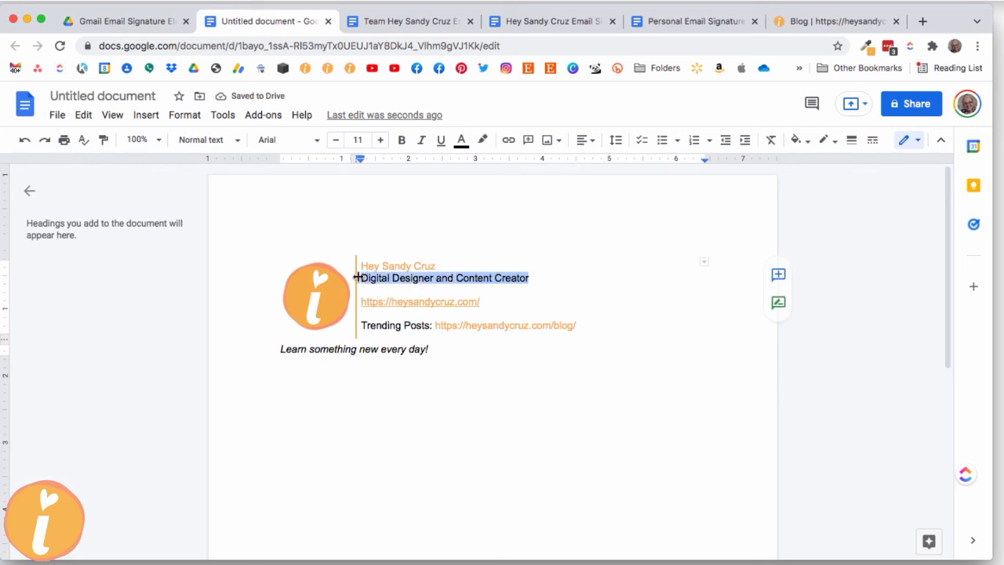
left_click(422, 140)
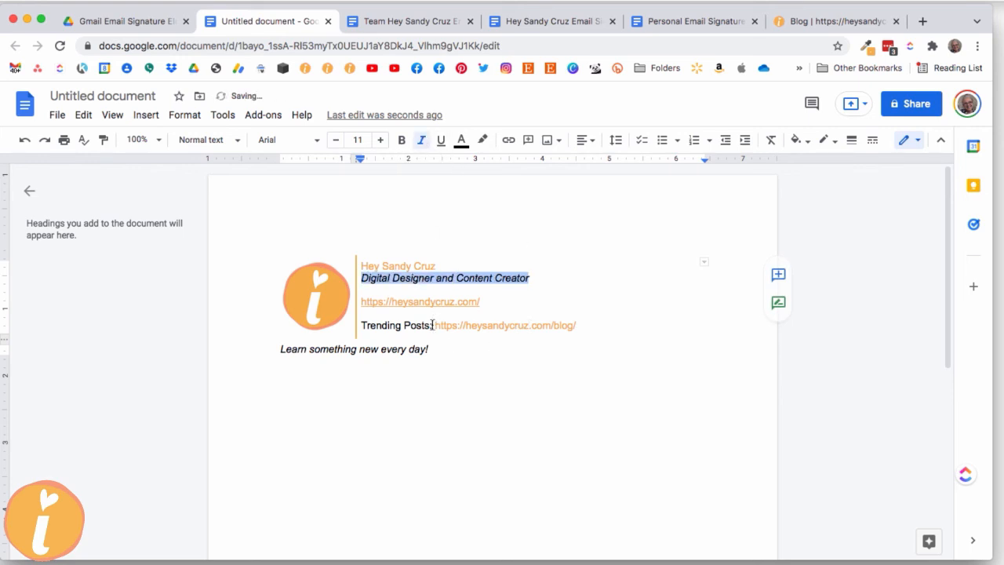
left_click_drag(432, 324, 361, 324)
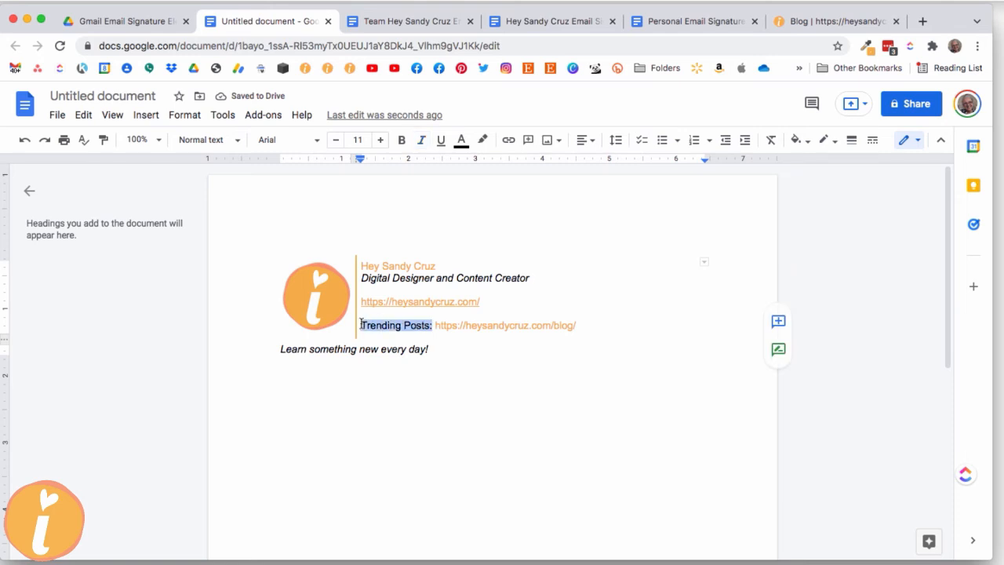
left_click(461, 141)
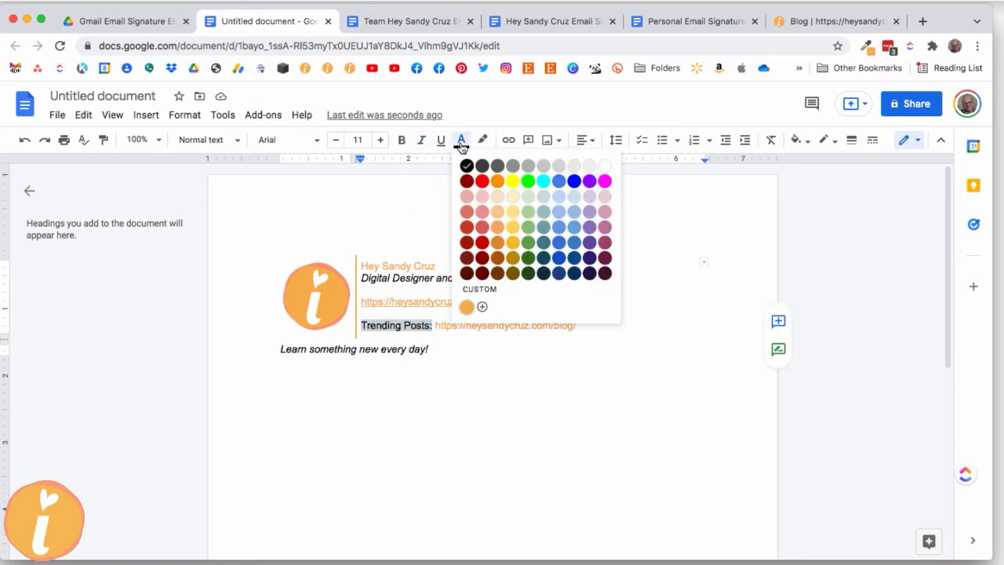
left_click(644, 227)
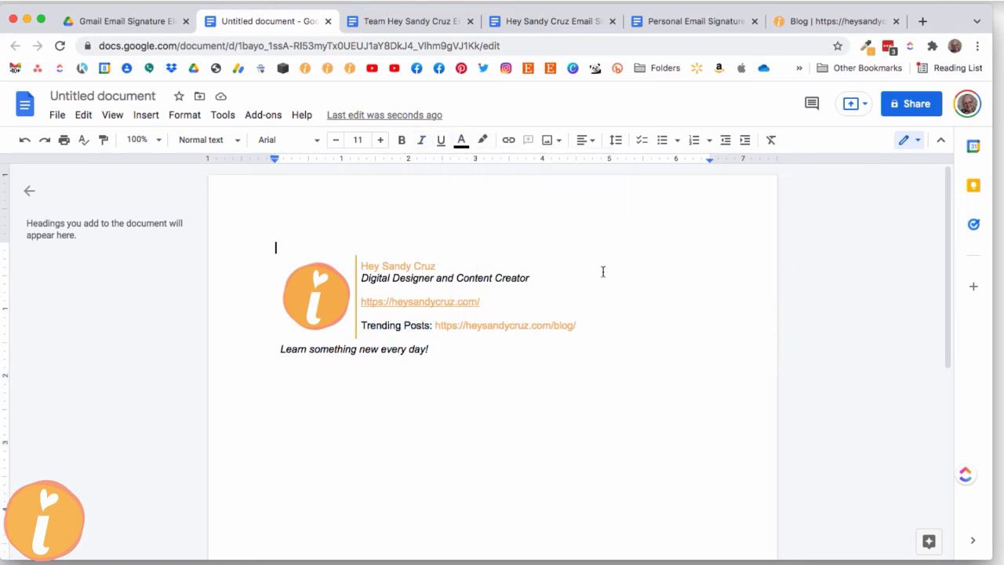
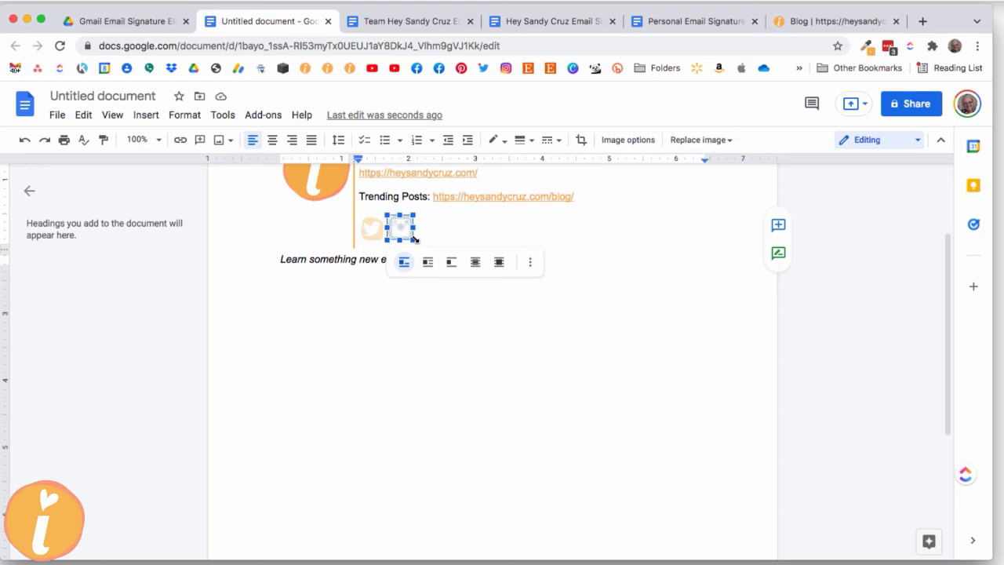
- Insert the pink YouTube icon from Google Drive after the Instagram icon in the signature
left_click(564, 233)
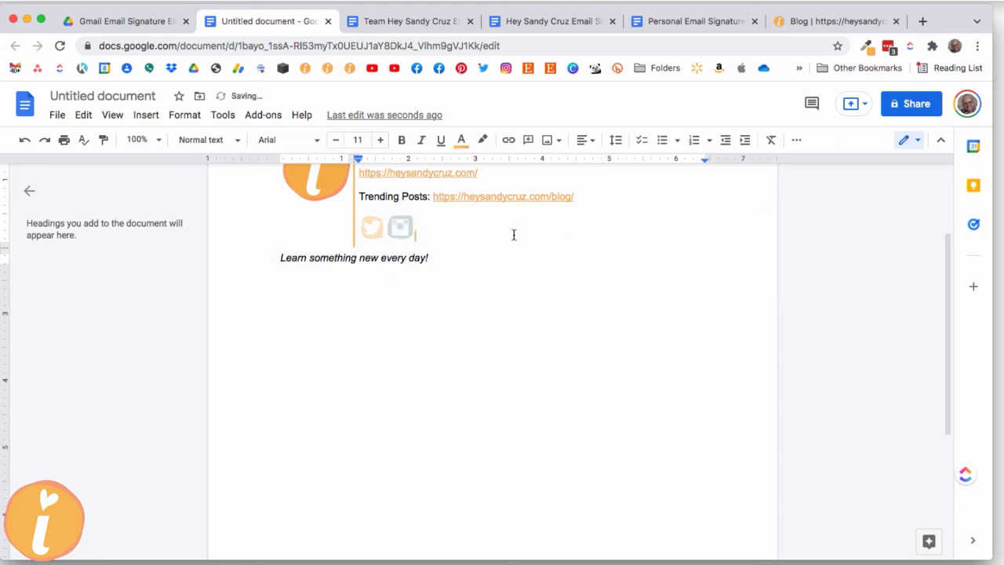
left_click(143, 117)
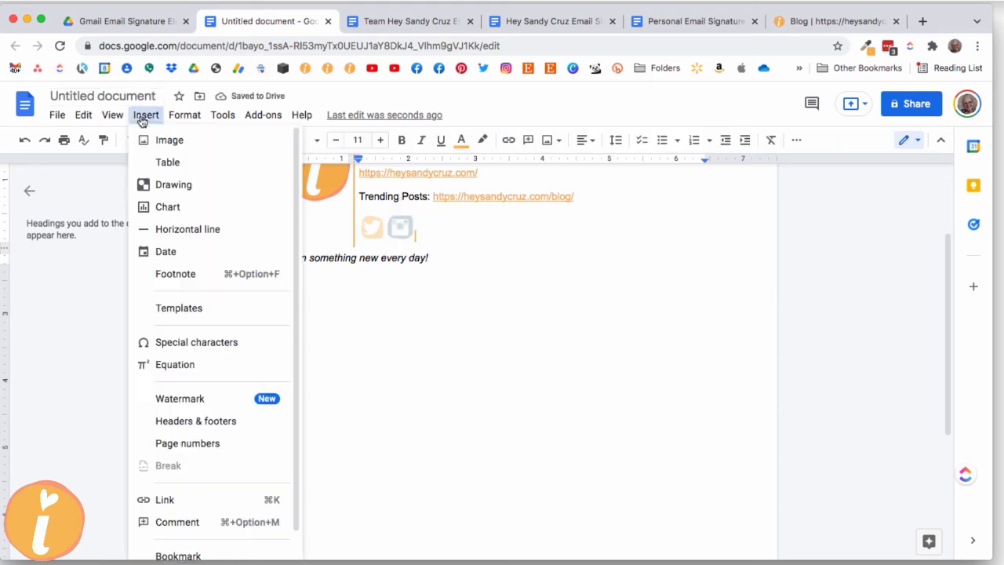
mouse_move(161, 149)
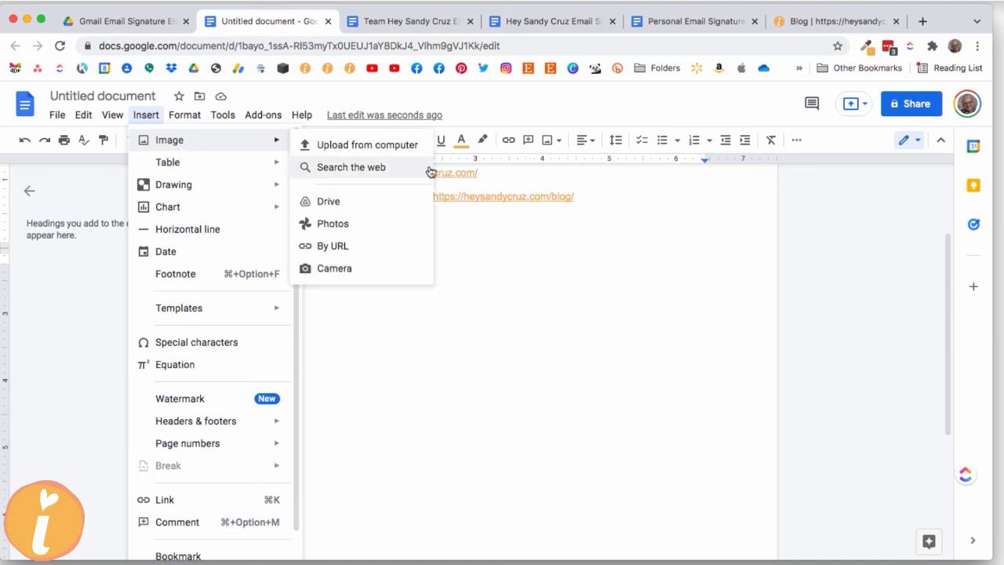
left_click(330, 202)
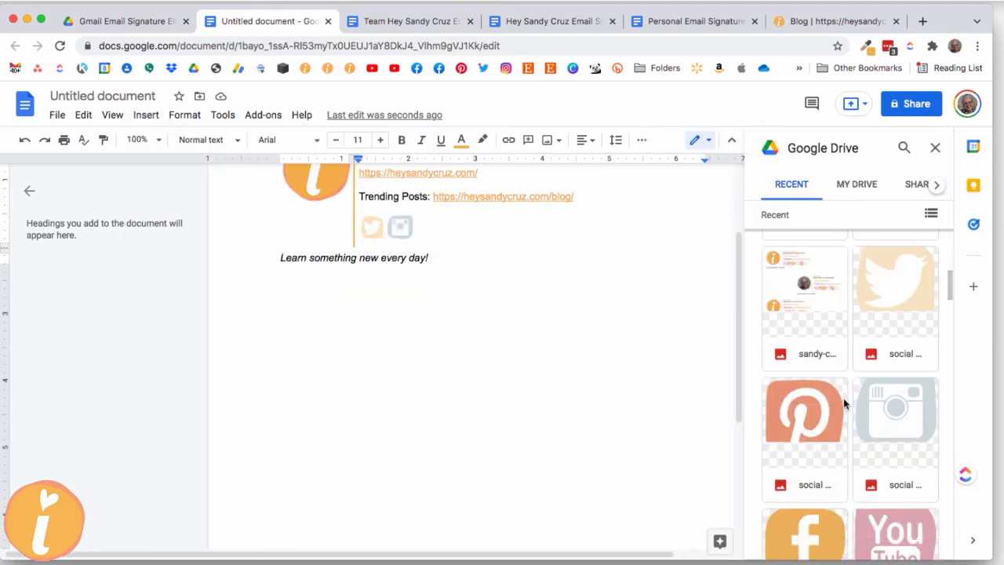
left_click(899, 535)
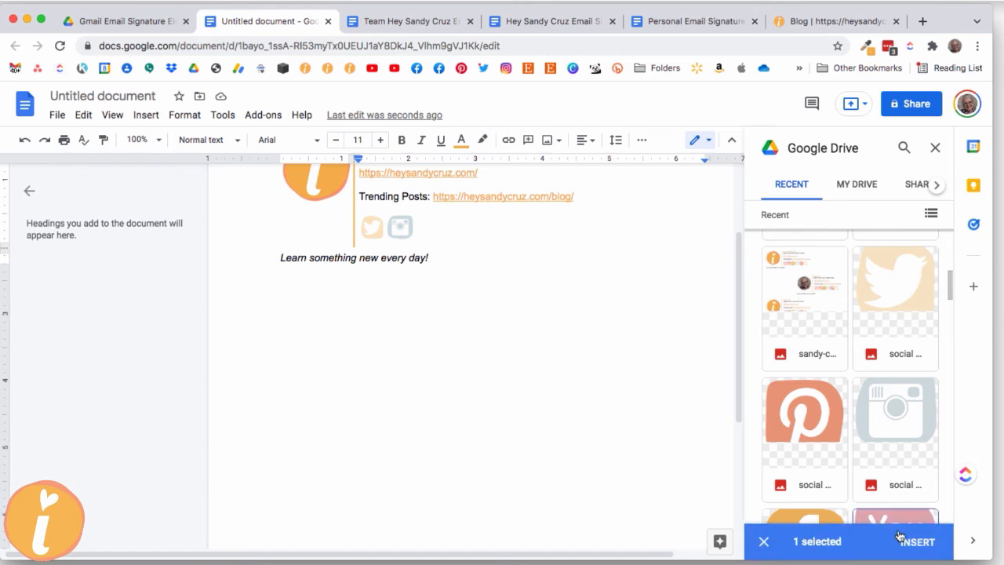
left_click(914, 543)
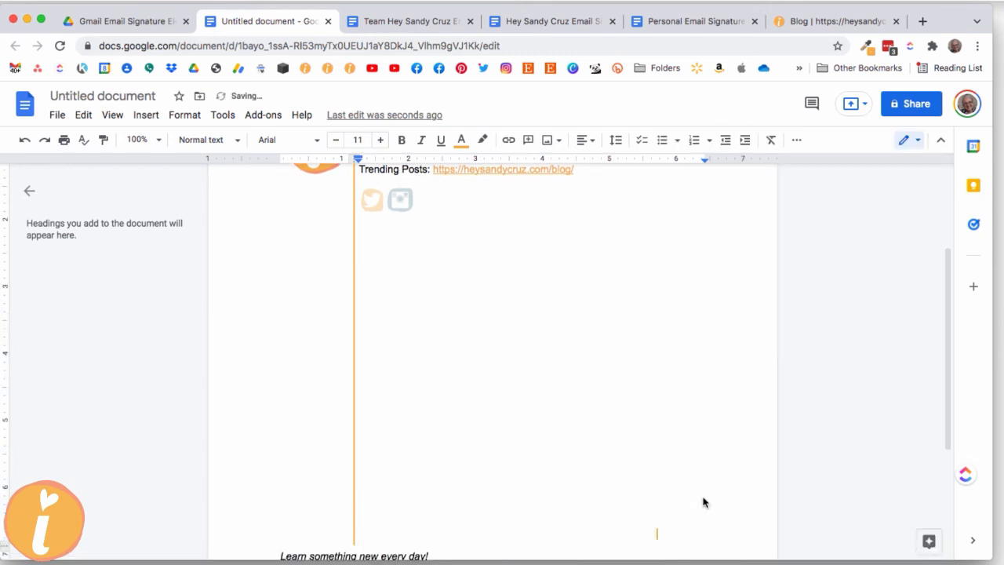
- Shrink the YouTube image to match the Twitter and Instagram icons and place it on their row
left_click(586, 479)
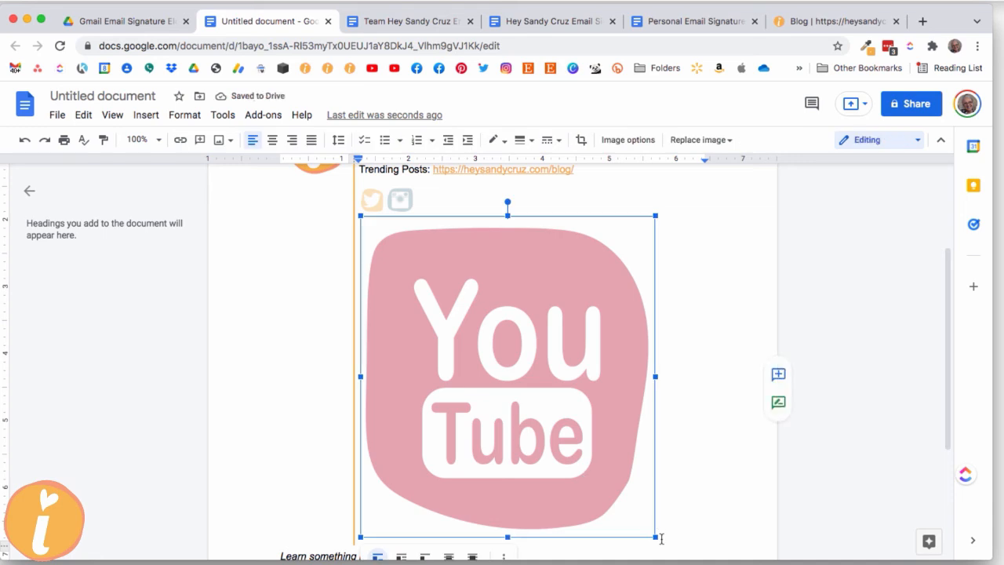
left_click_drag(655, 535, 441, 210)
left_click(444, 206)
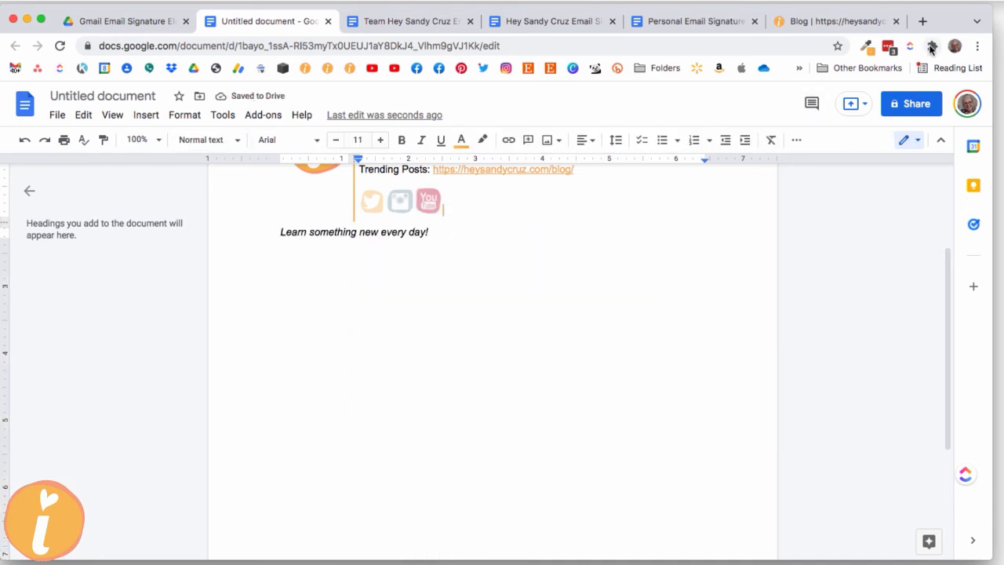
- Open the Twitter profile page in a new browser tab and copy its web address
left_click(923, 21)
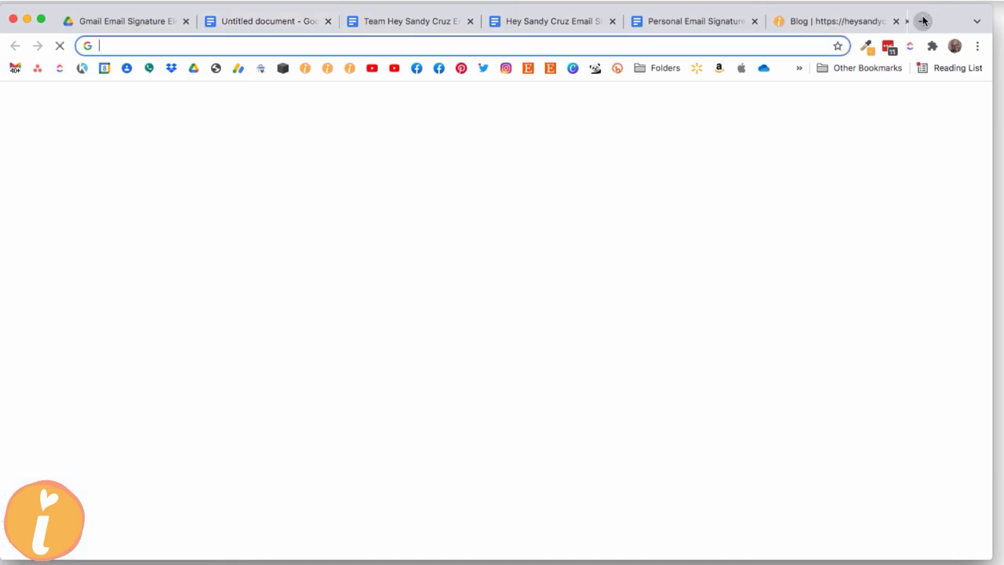
left_click(480, 68)
left_click(112, 352)
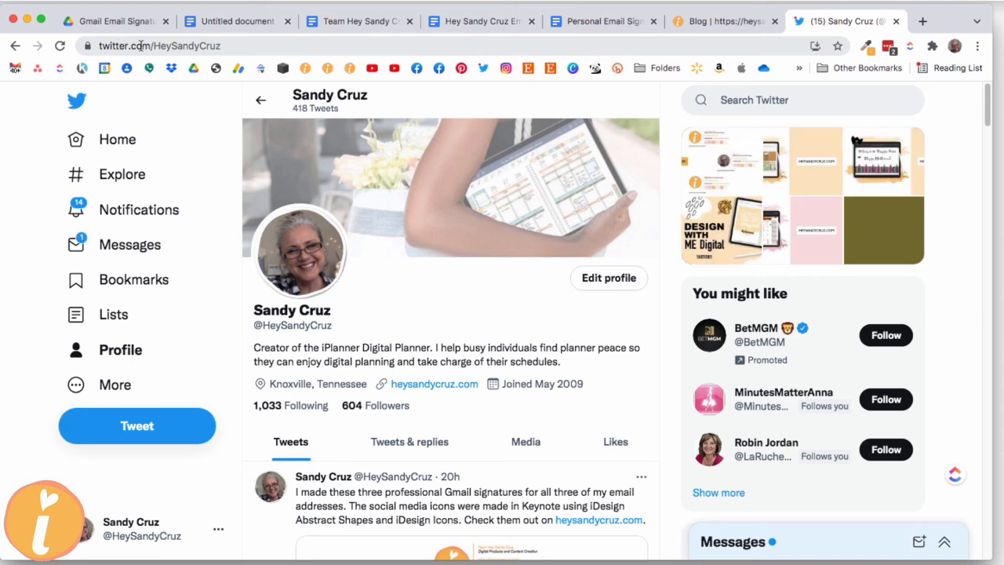
left_click_drag(229, 45, 91, 45)
key("super+c")
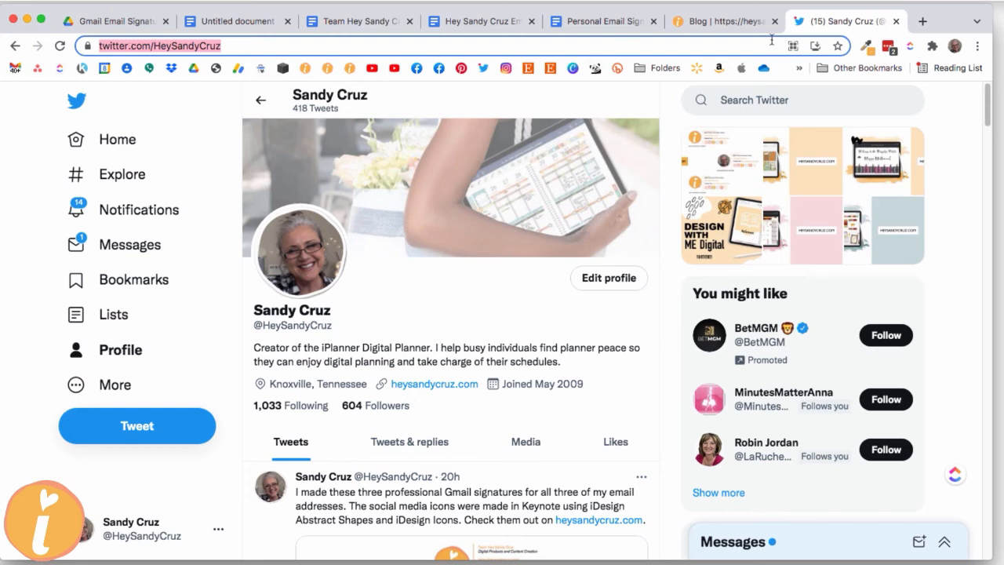
- Link the Twitter icon in the Untitled document's signature to the copied profile address
left_click(240, 22)
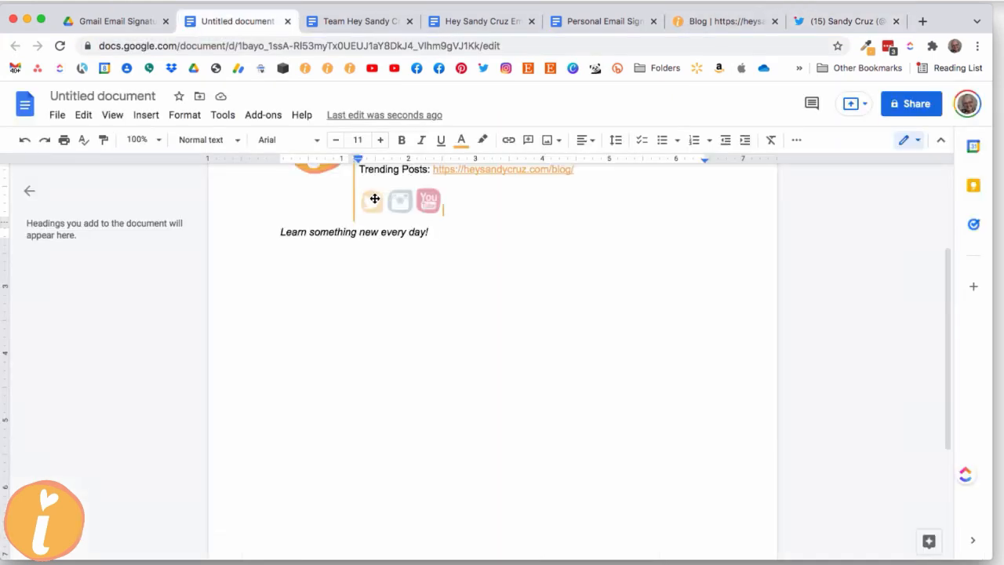
right_click(374, 198)
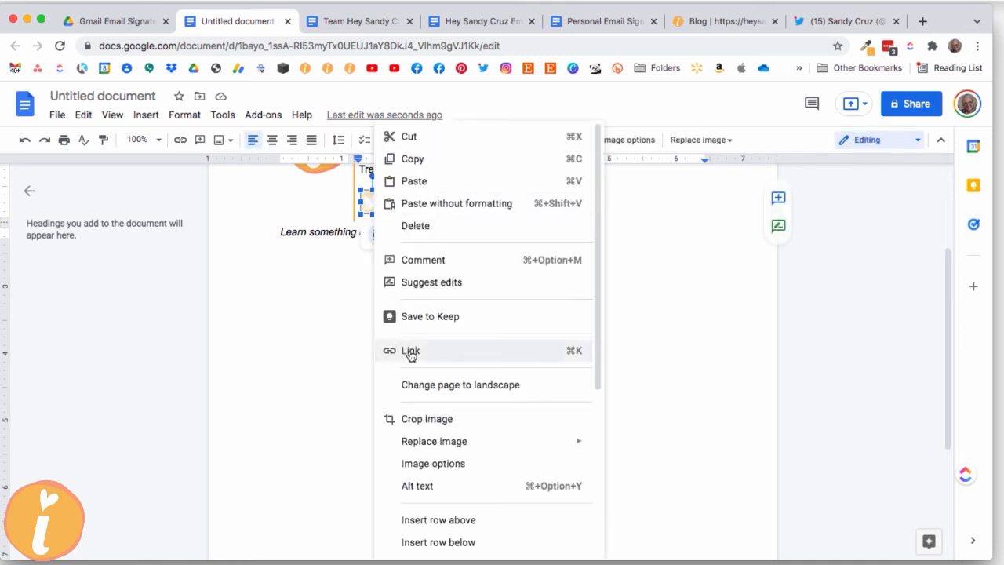
left_click(408, 353)
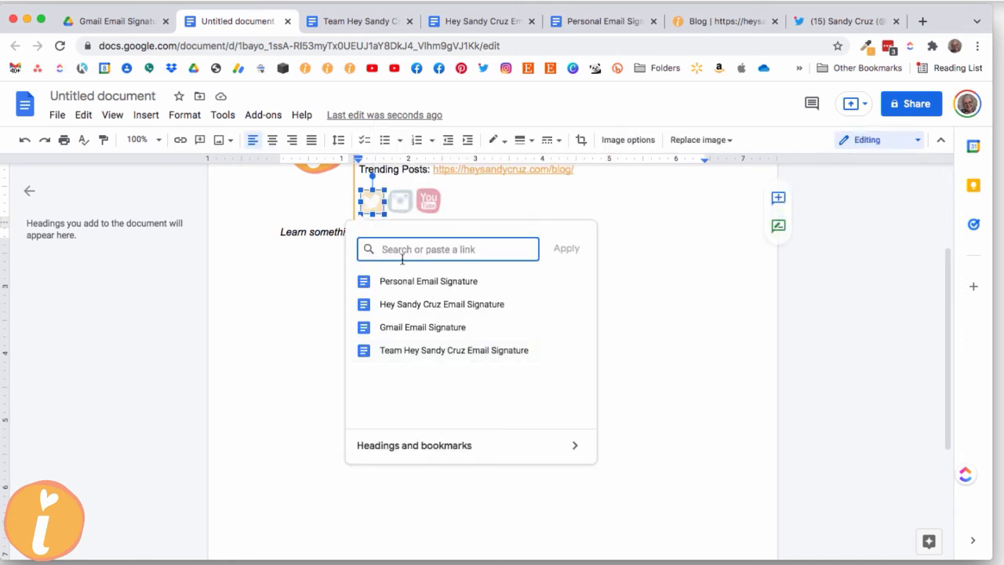
key("super+v")
left_click(562, 249)
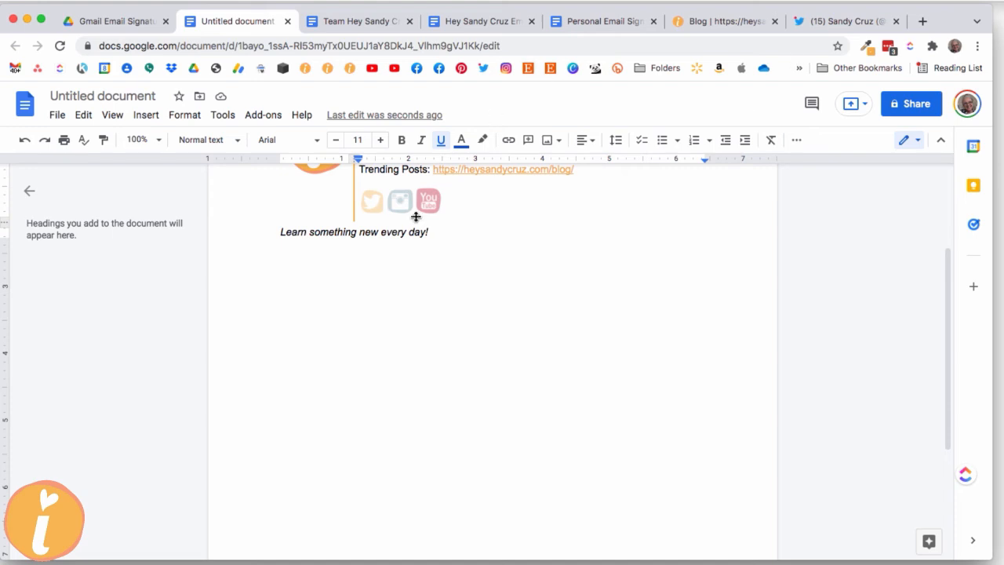
- Open the YouTube channel's videos page in a new browser tab and copy its web address
left_click(923, 21)
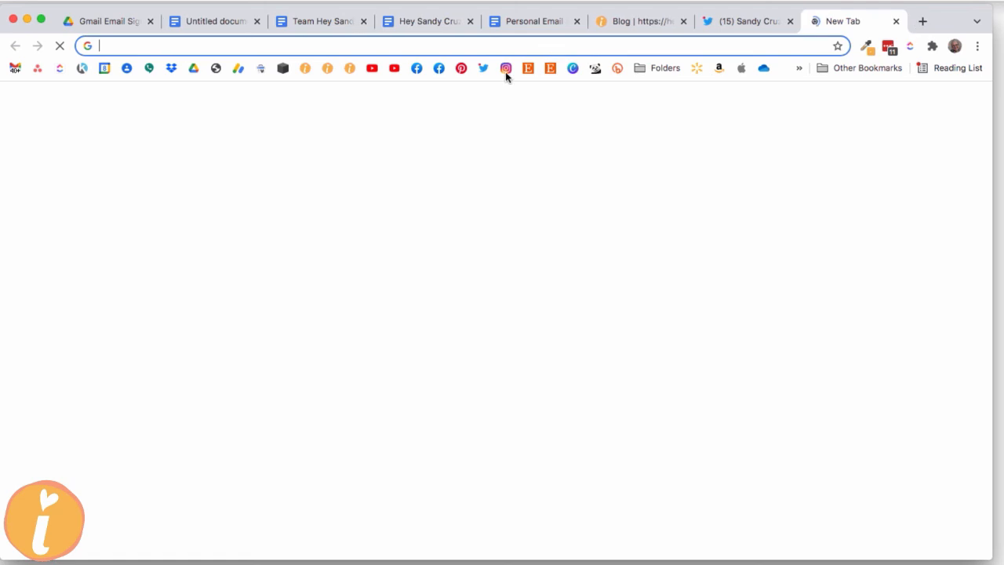
left_click(374, 70)
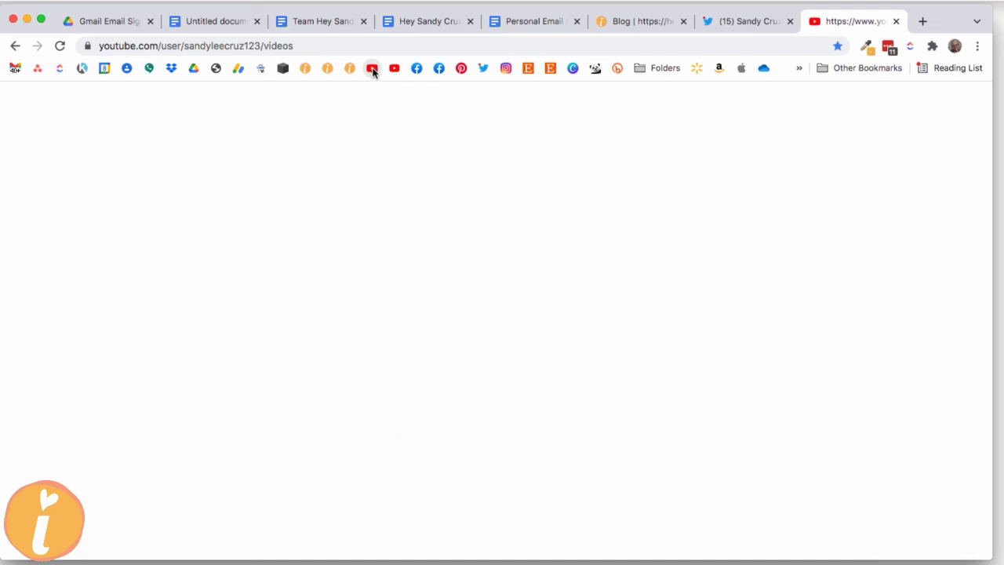
left_click(296, 46)
left_click_drag(297, 46, 91, 44)
key("super+c")
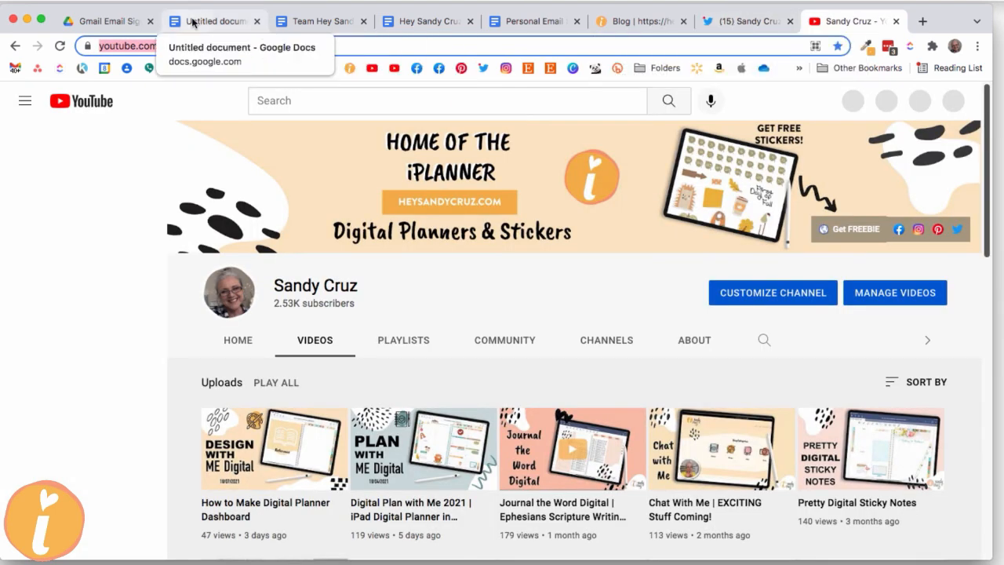
- Link the YouTube icon in the Untitled document's signature to the copied channel address
left_click(192, 22)
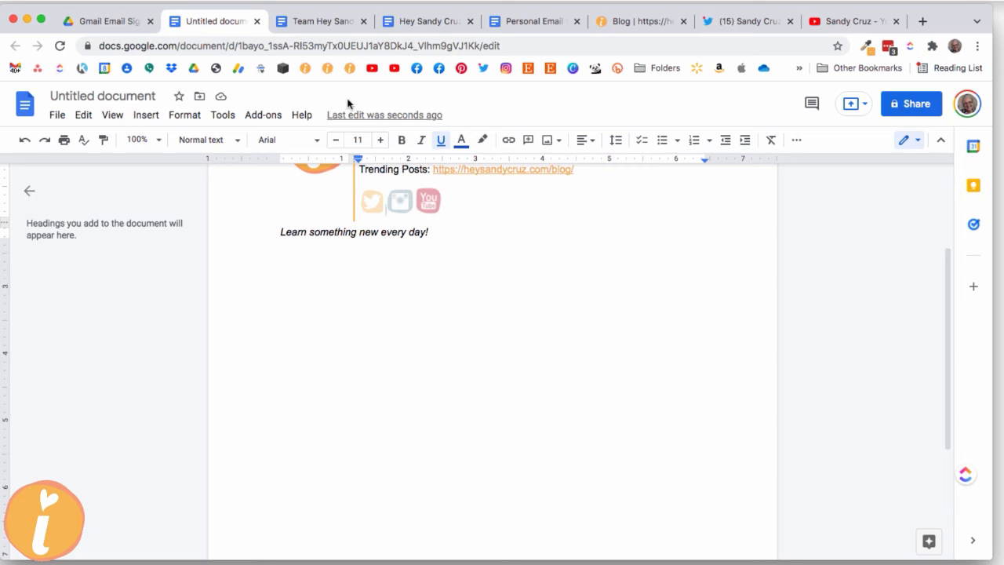
left_click(427, 201)
right_click(423, 204)
left_click(466, 348)
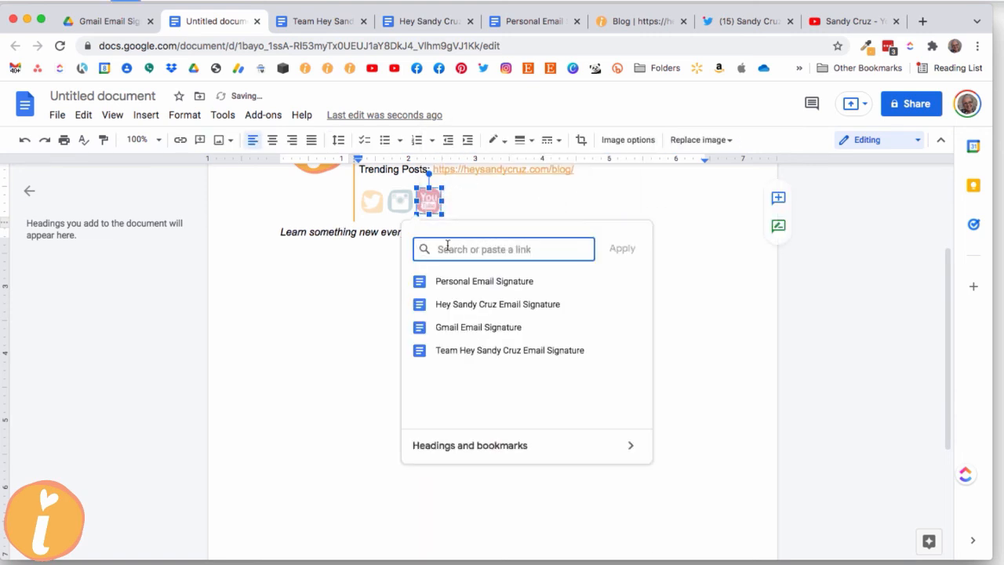
key("super+v")
left_click(620, 249)
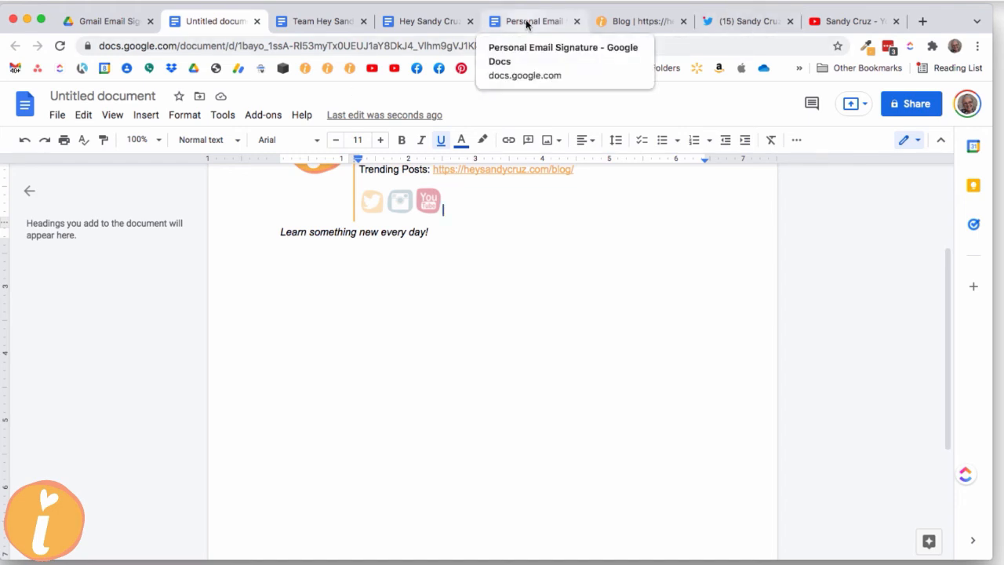
- Switch to the finished team email signature document and select its entire content for copying
key("ctrl+Up")
left_click(711, 51)
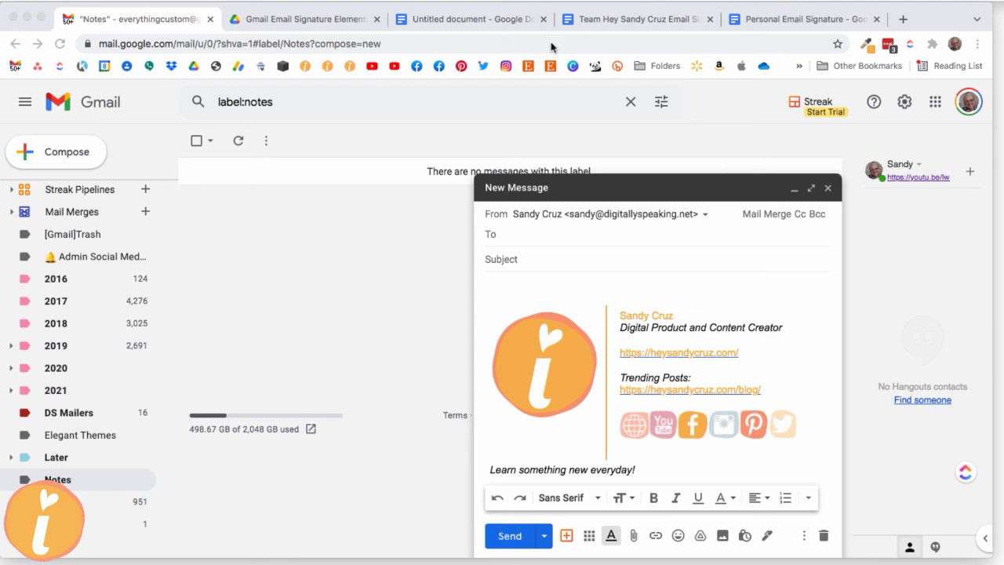
left_click(451, 17)
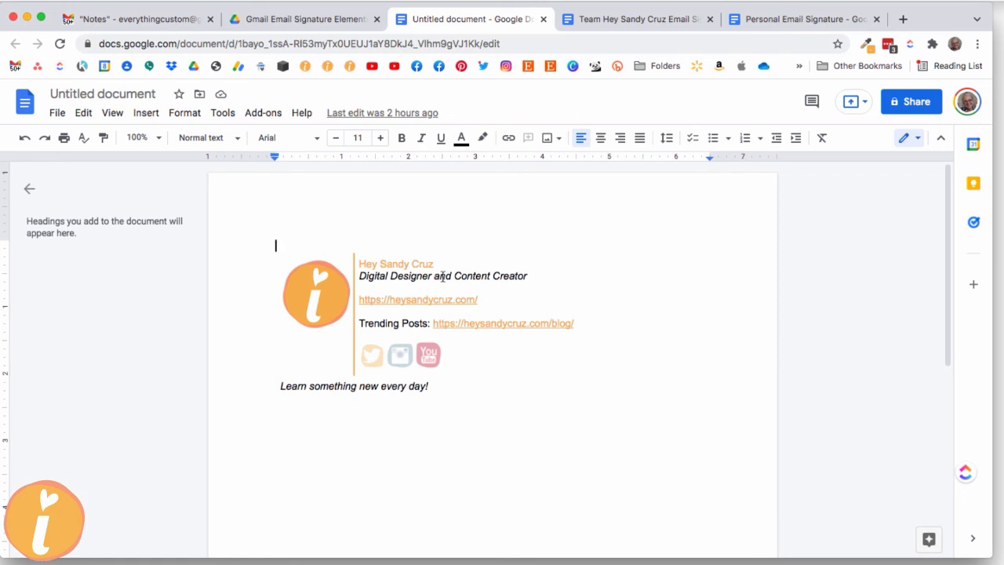
left_click(634, 19)
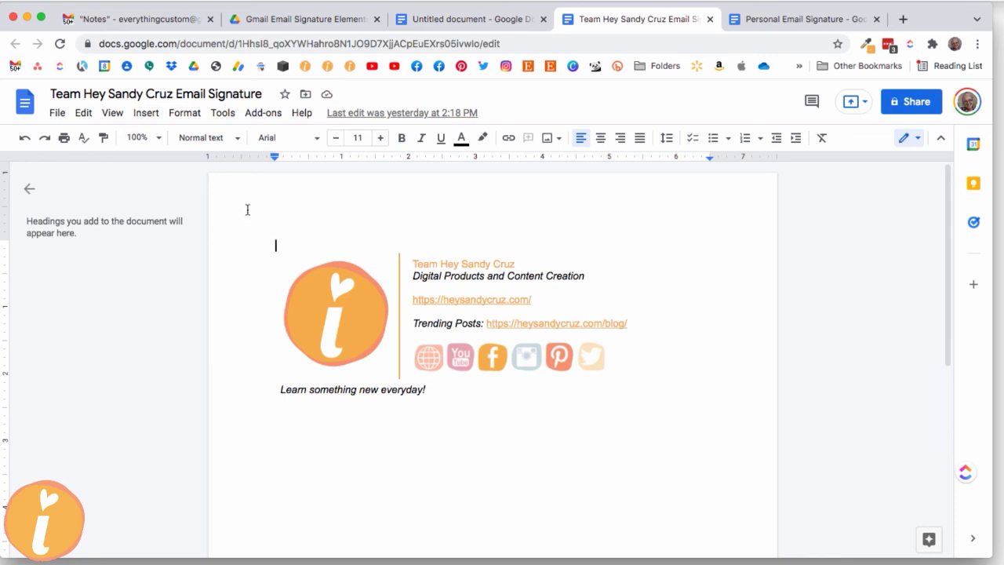
key("super+a")
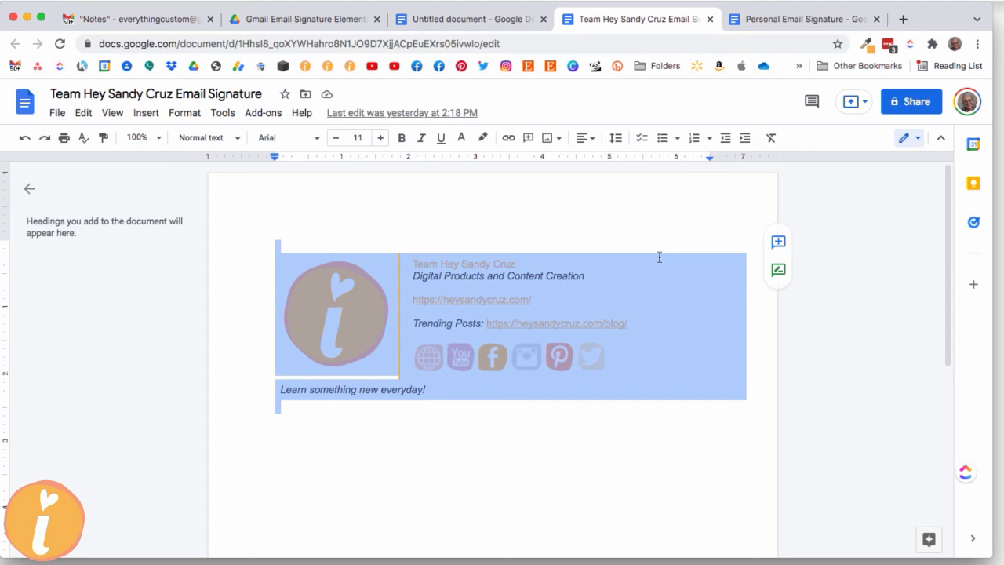
- Switch to Gmail, close the new message and go to the Signature section of the full general settings
left_click(267, 22)
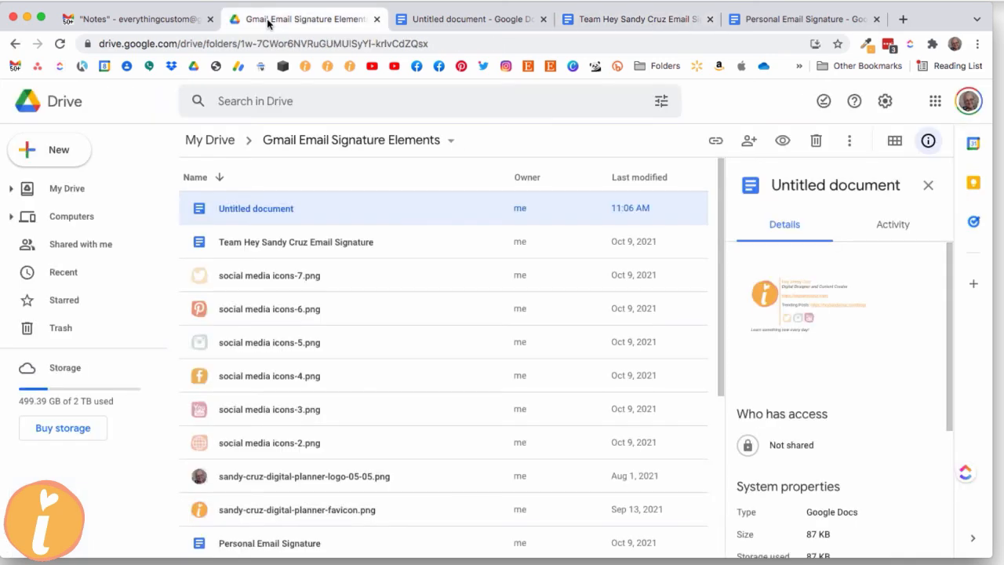
left_click(138, 19)
left_click(828, 190)
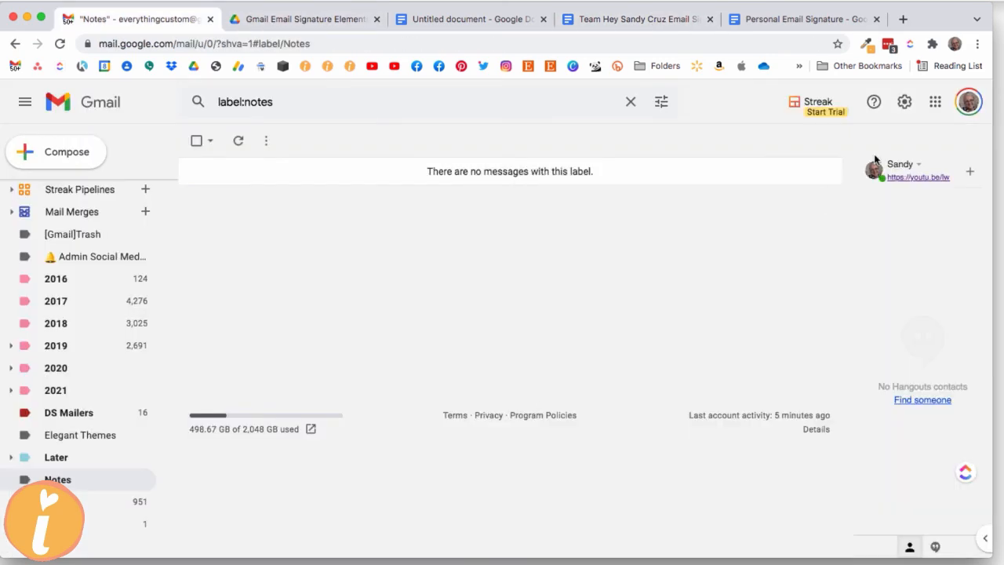
left_click(905, 103)
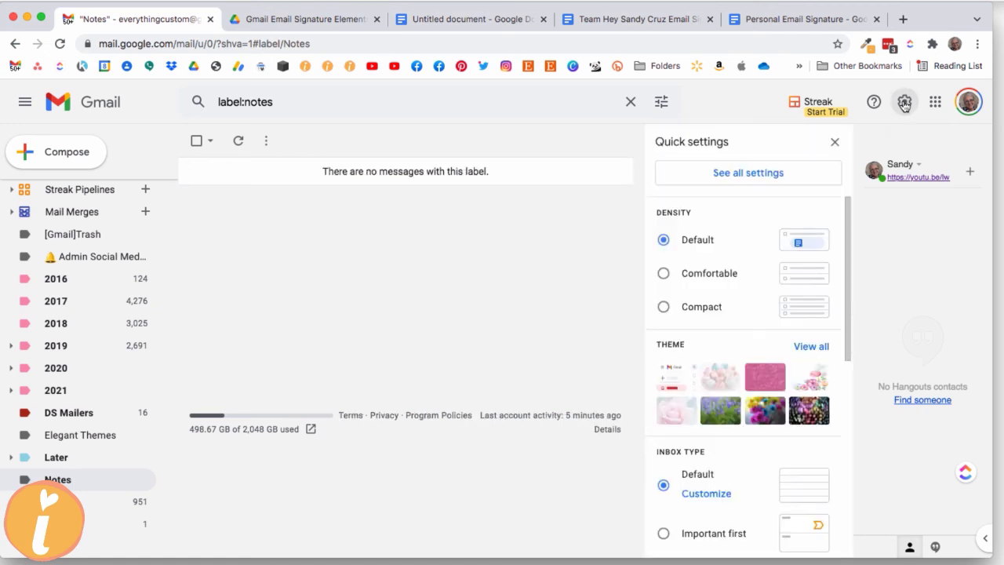
left_click(735, 174)
scroll(544, 361, "down", 10)
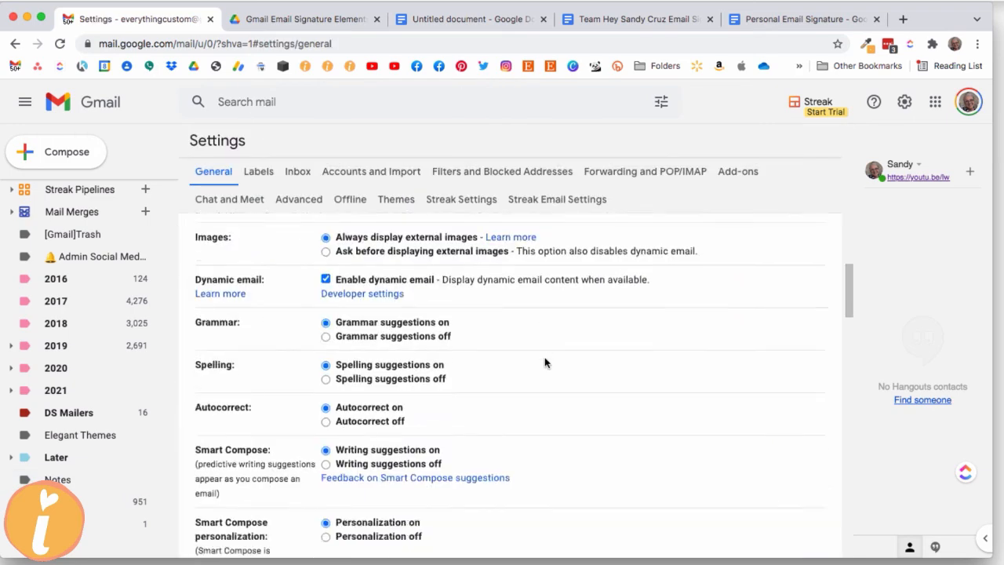
scroll(545, 363, "down", 4)
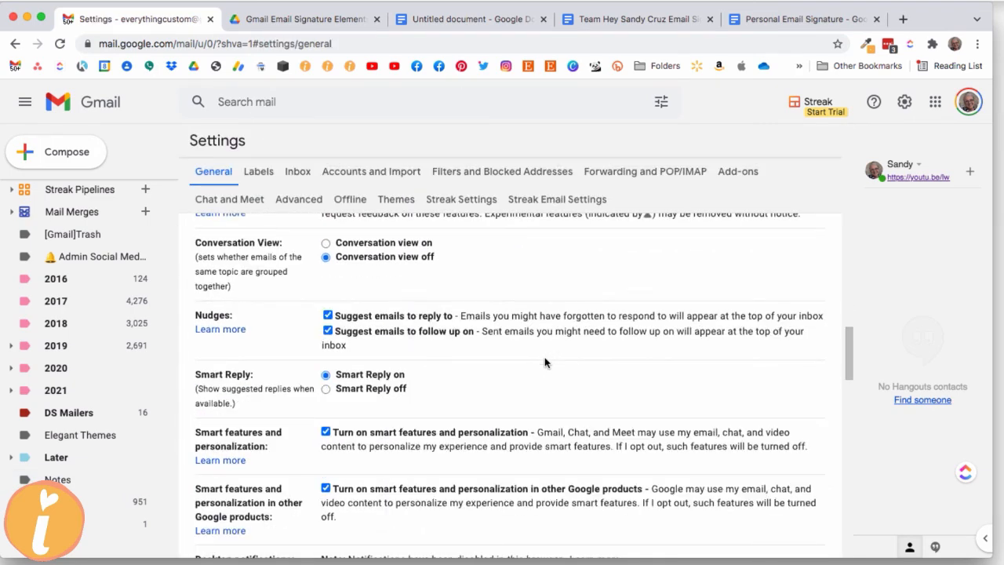
scroll(545, 362, "down", 10)
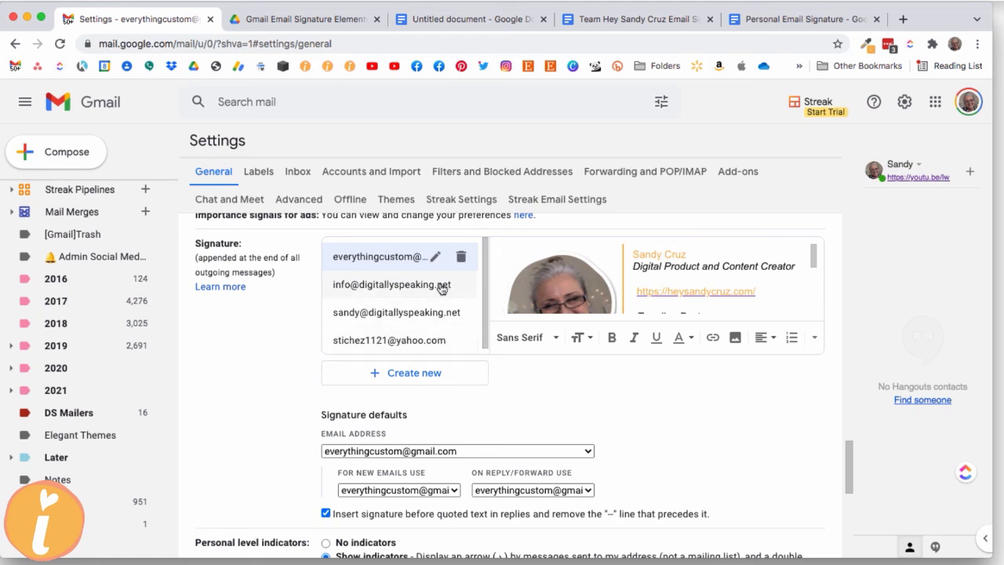
- Replace the content of the second saved signature, for the info address, with the copied team signature
left_click(399, 287)
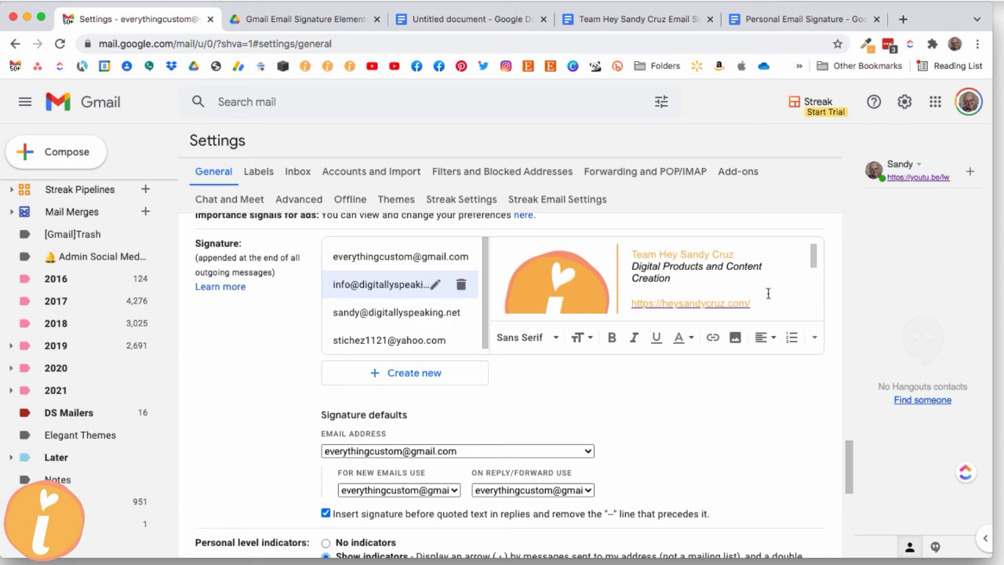
key("super+a")
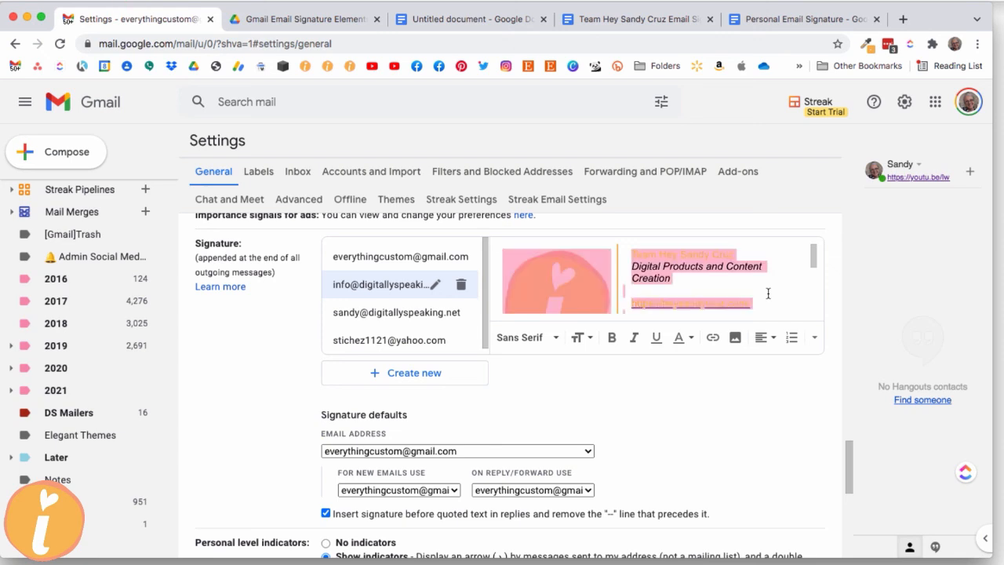
key("BackSpace")
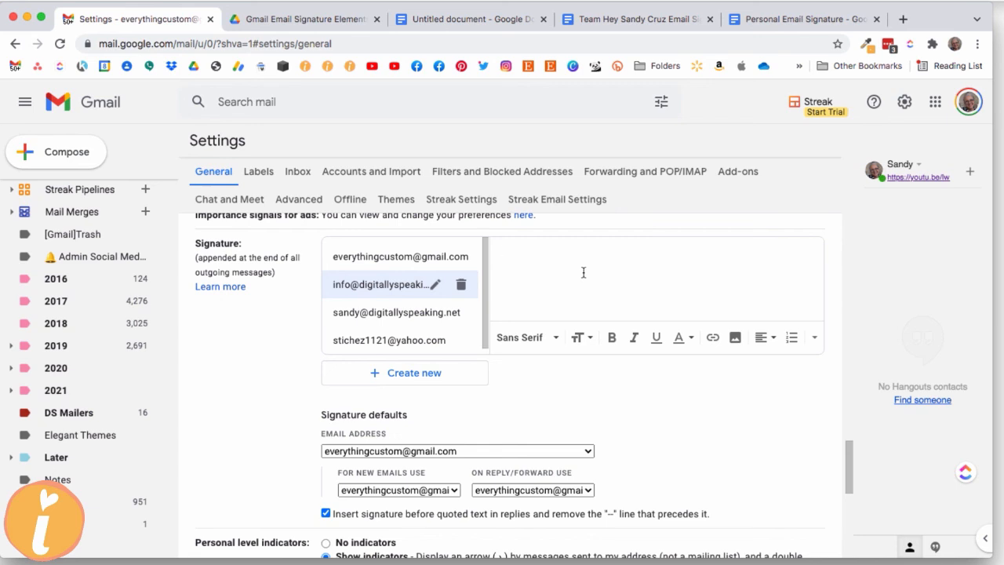
key("super+v")
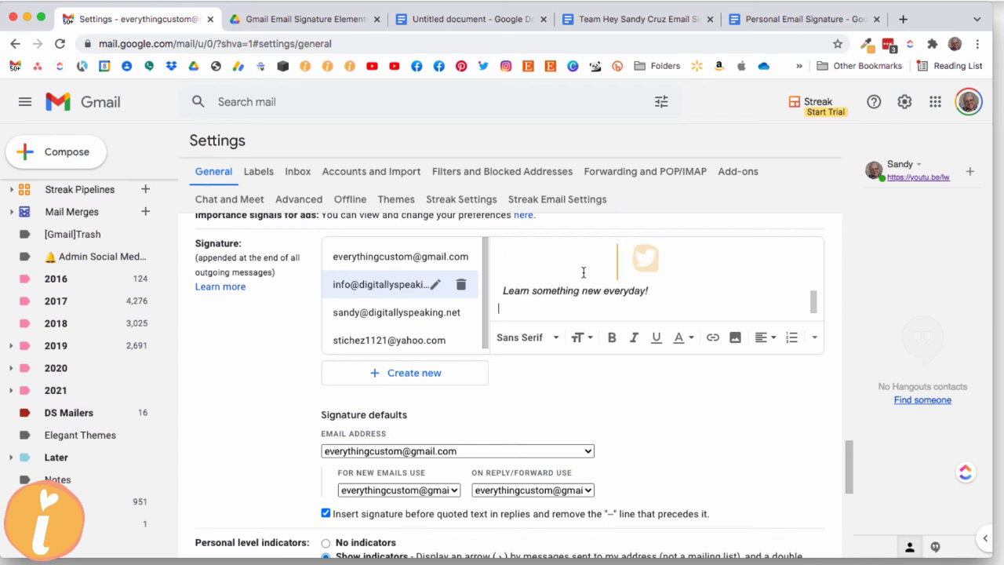
- Examine the pasted signature's logo, text, links, social icon row and tagline in the signature editor
scroll(708, 282, "up", 5)
scroll(706, 276, "down", 3)
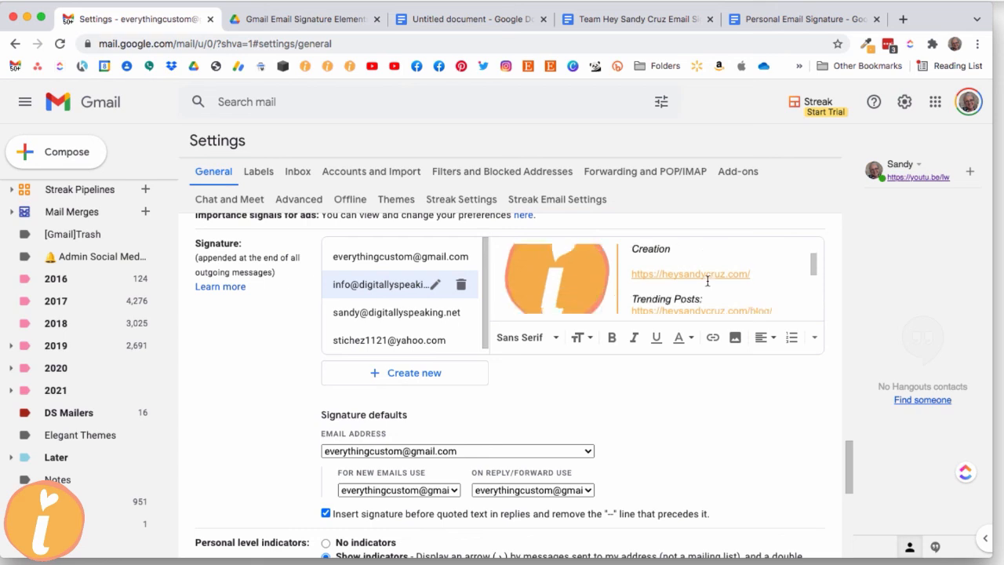
scroll(707, 281, "down", 3)
scroll(708, 281, "up", 2)
scroll(706, 283, "down", 2)
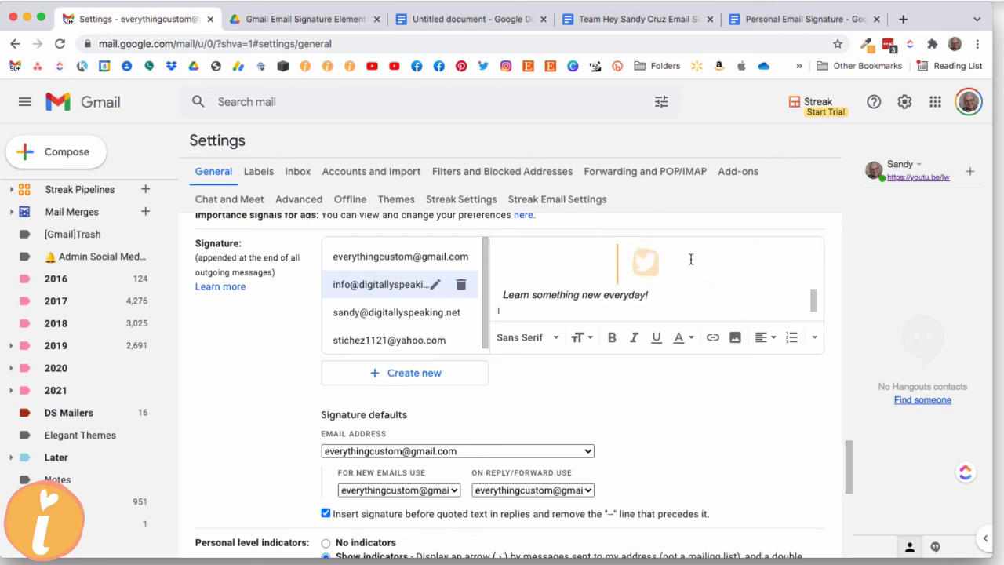
scroll(690, 259, "up", 2)
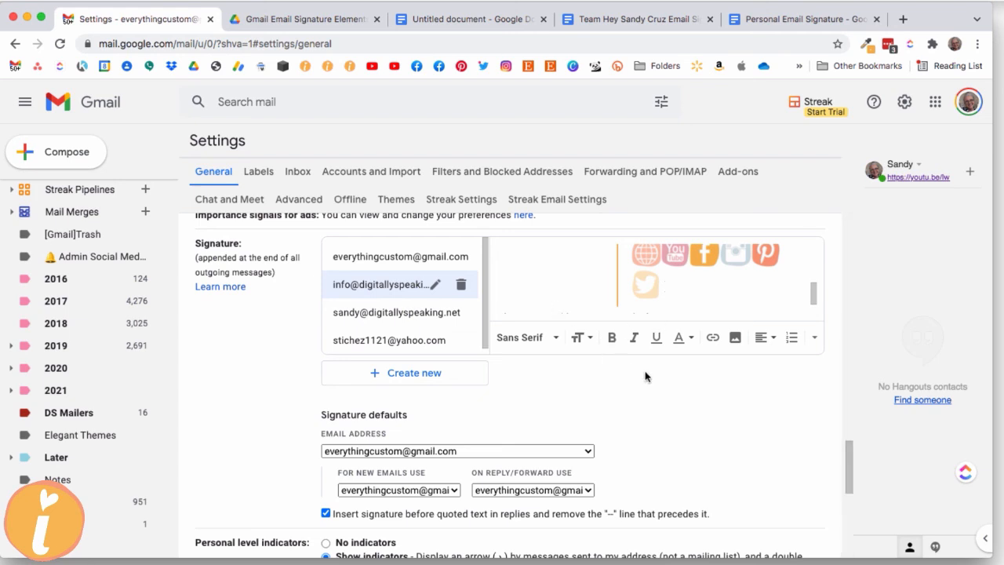
scroll(392, 292, "down", 2)
scroll(395, 294, "up", 3)
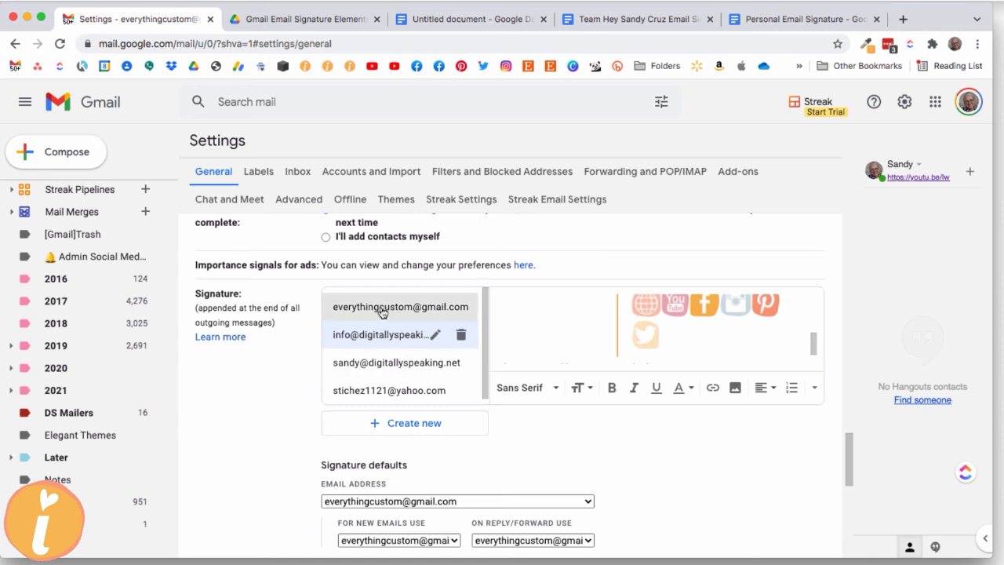
- Look through the first, second and third saved signatures to compare their layouts and icons
left_click(382, 311)
scroll(687, 346, "up", 5)
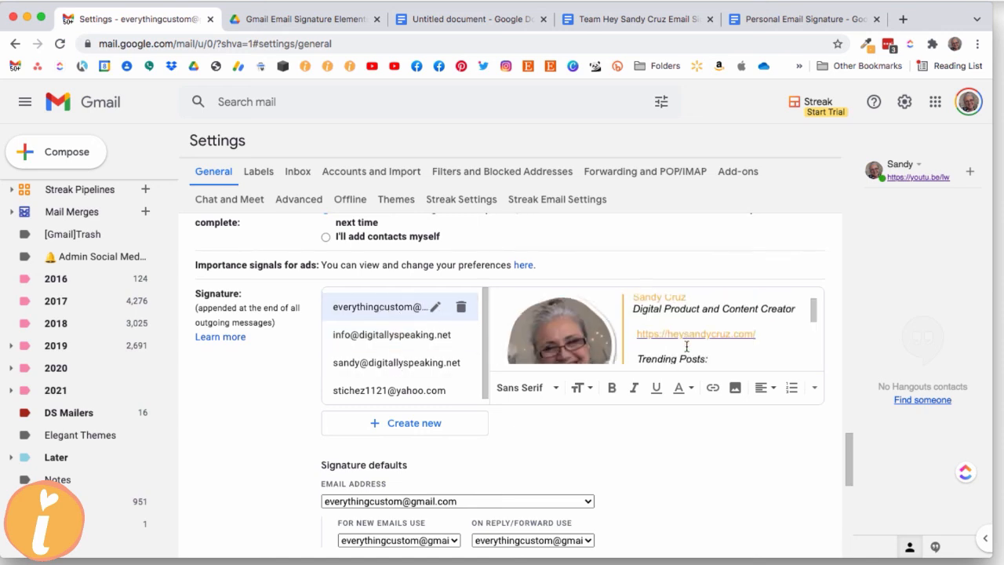
scroll(686, 346, "down", 3)
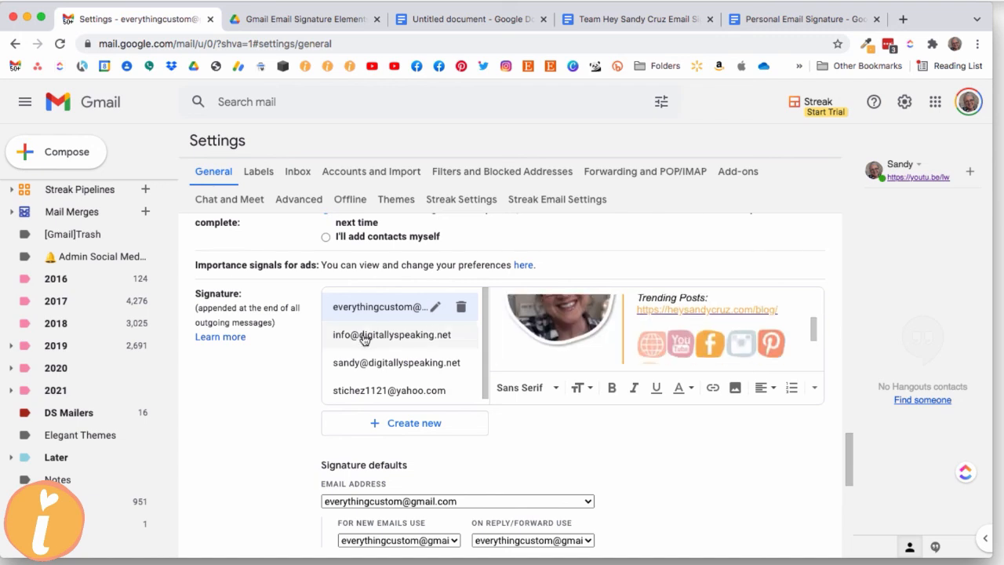
left_click(363, 338)
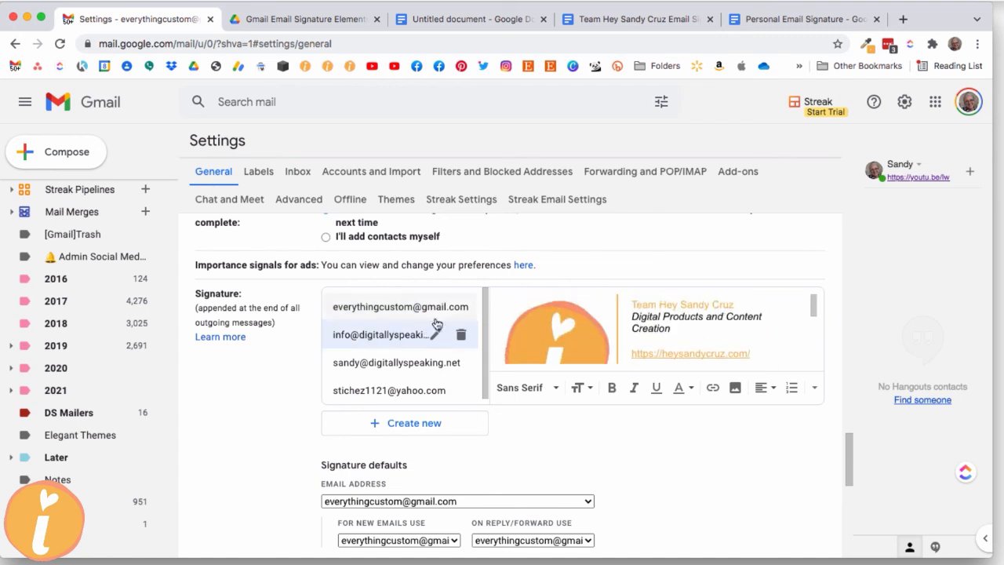
left_click(408, 363)
scroll(709, 329, "down", 3)
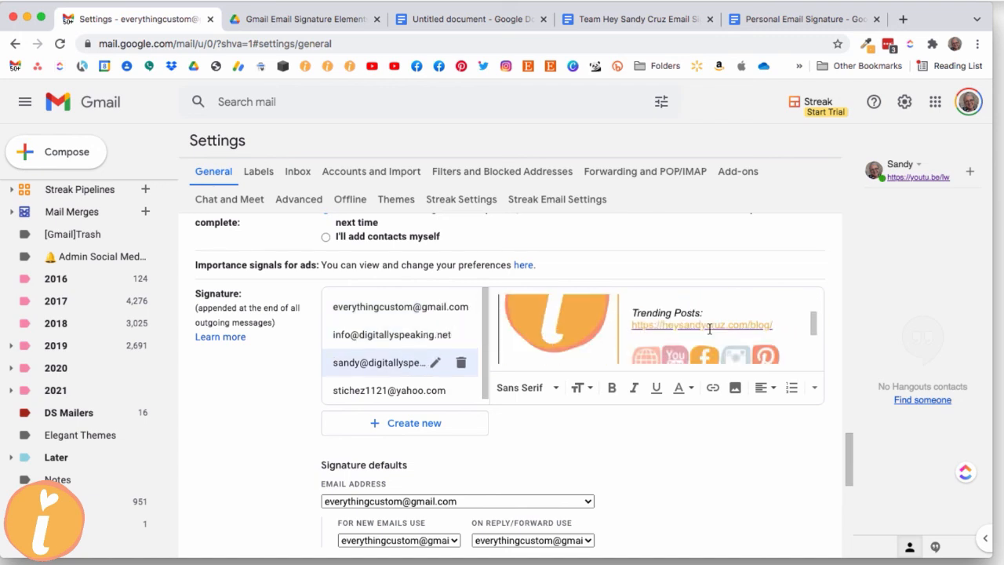
- Save the updated signature settings at the end of the general settings page
scroll(709, 329, "up", 4)
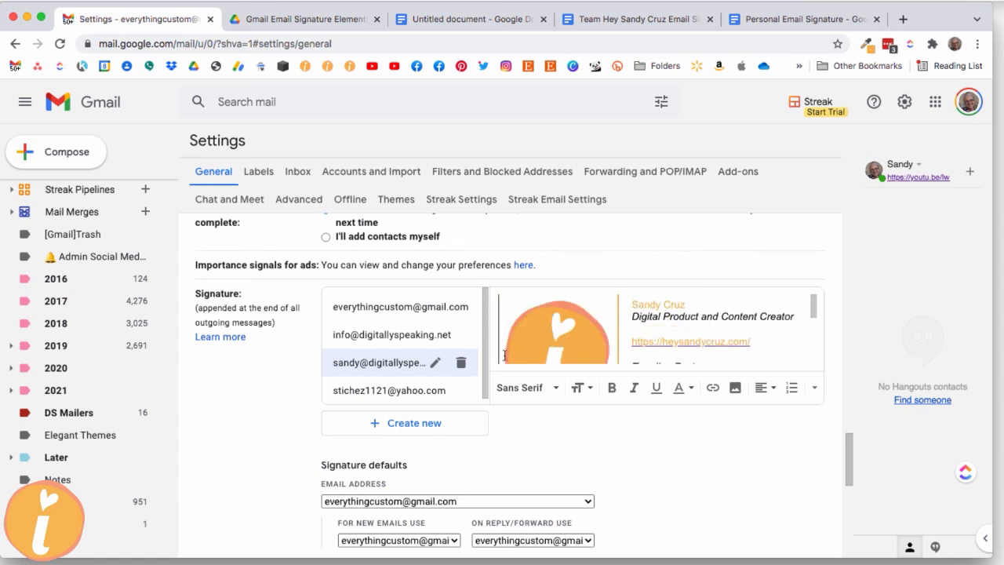
scroll(637, 482, "down", 2)
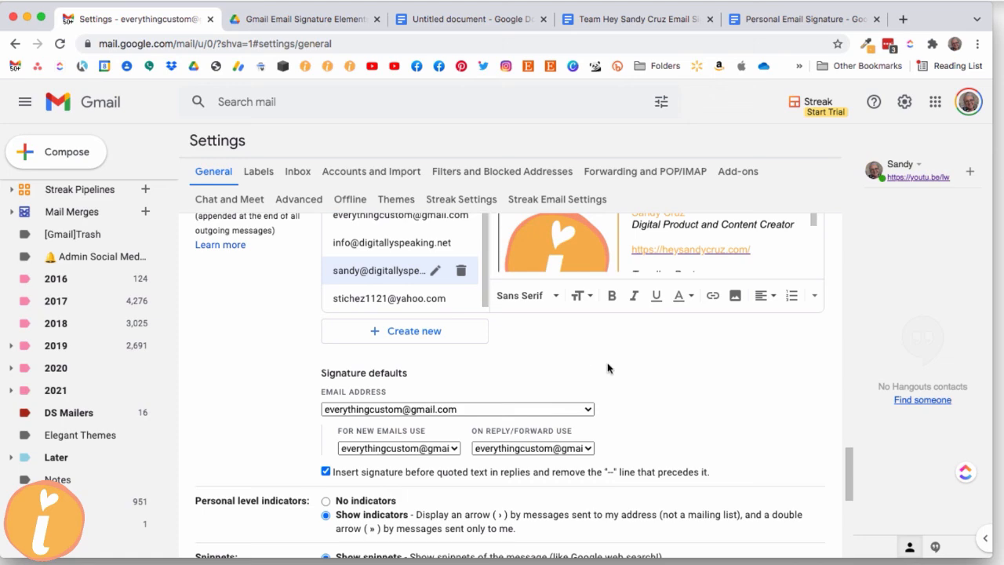
scroll(623, 369, "down", 5)
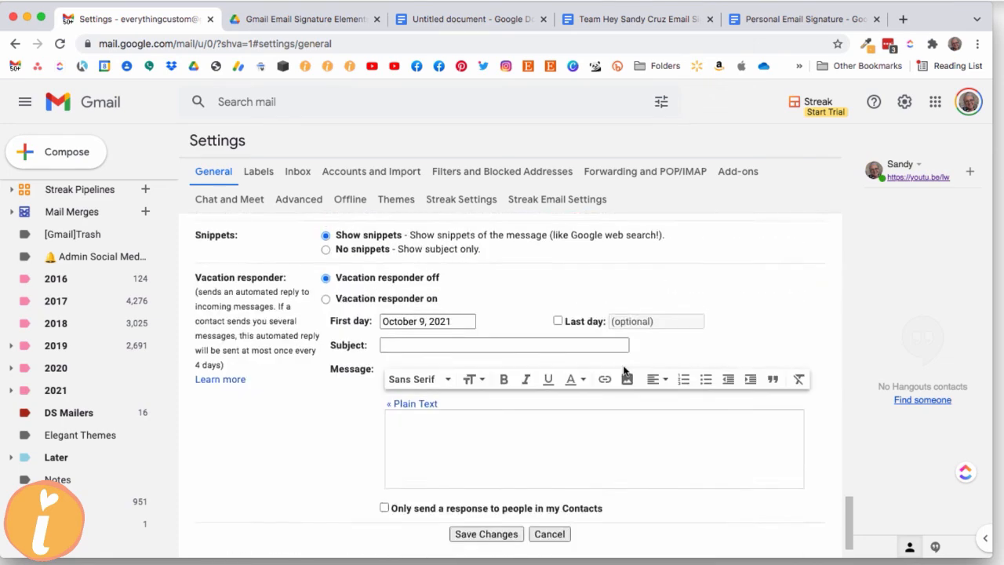
scroll(624, 371, "down", 2)
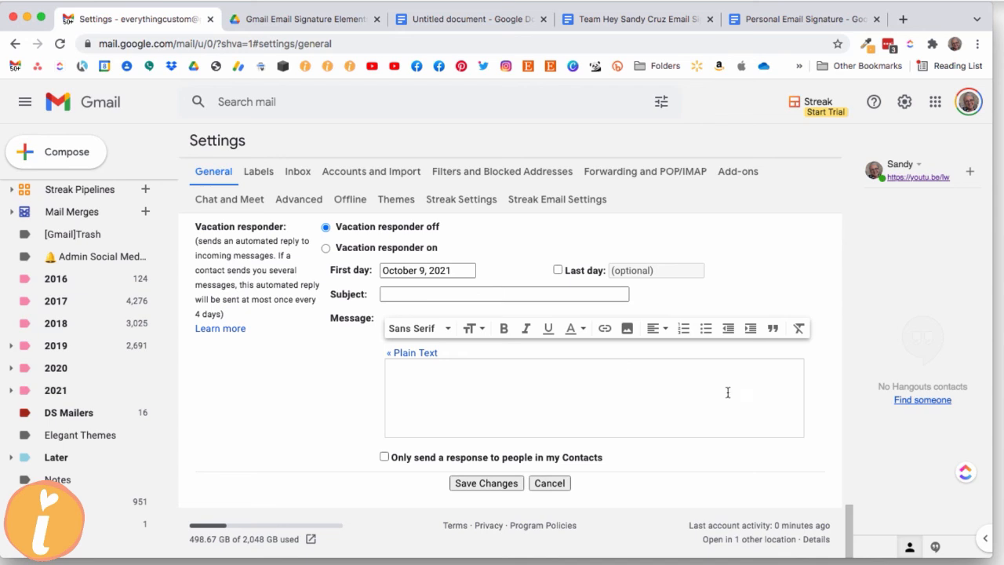
left_click(477, 484)
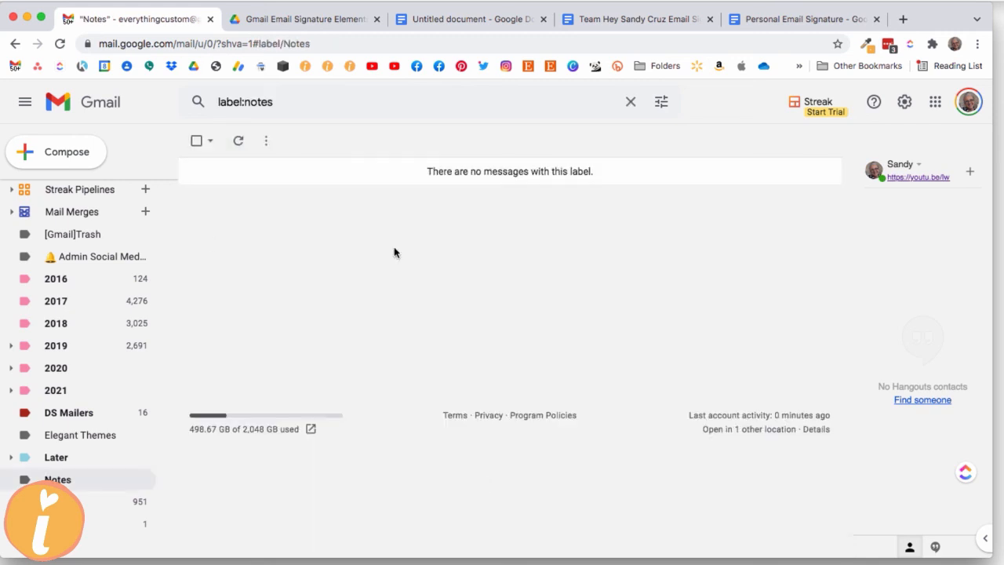
- Start a new message and set its sender to the Digitally Speaking info address to load the team signature
left_click(78, 155)
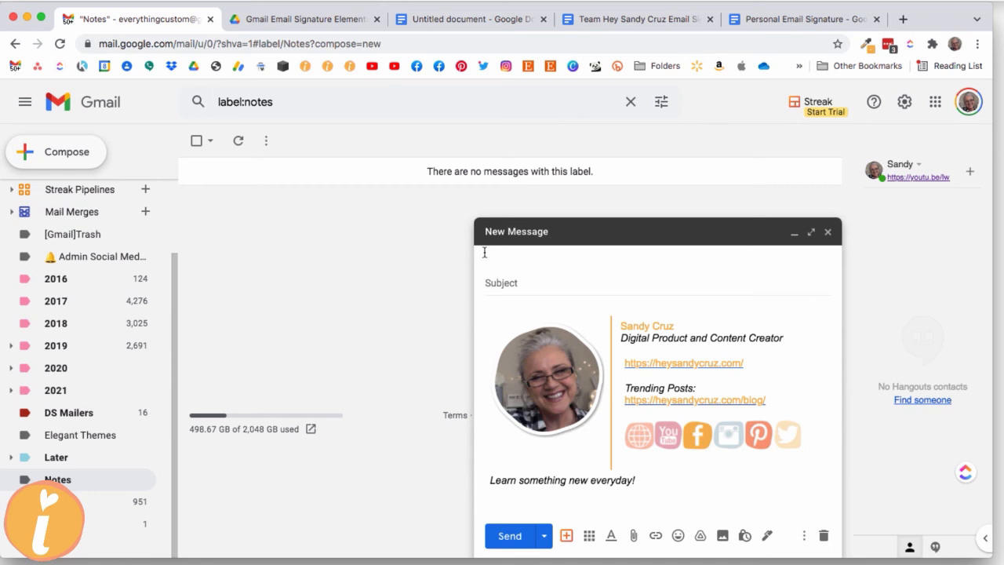
left_click(712, 230)
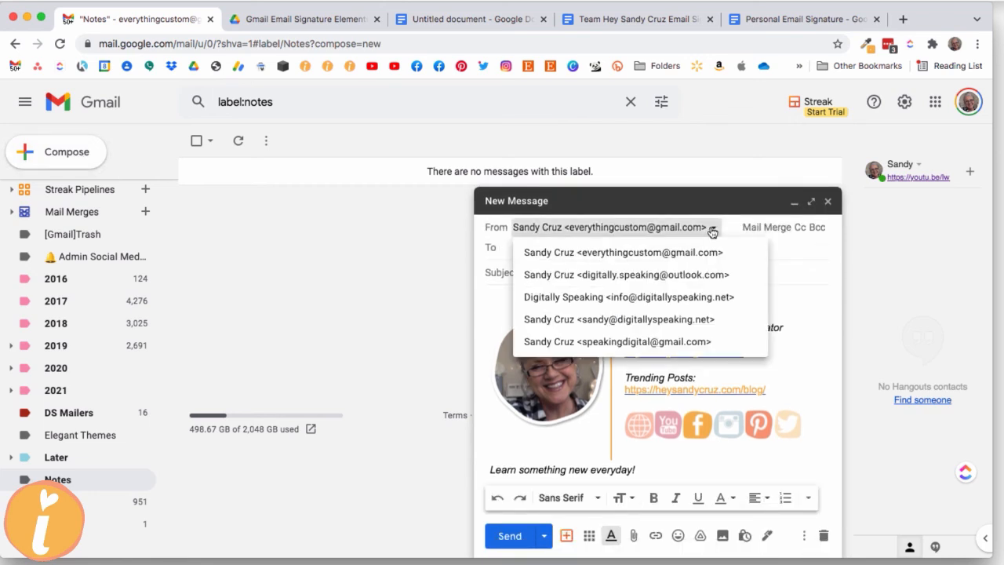
left_click(632, 299)
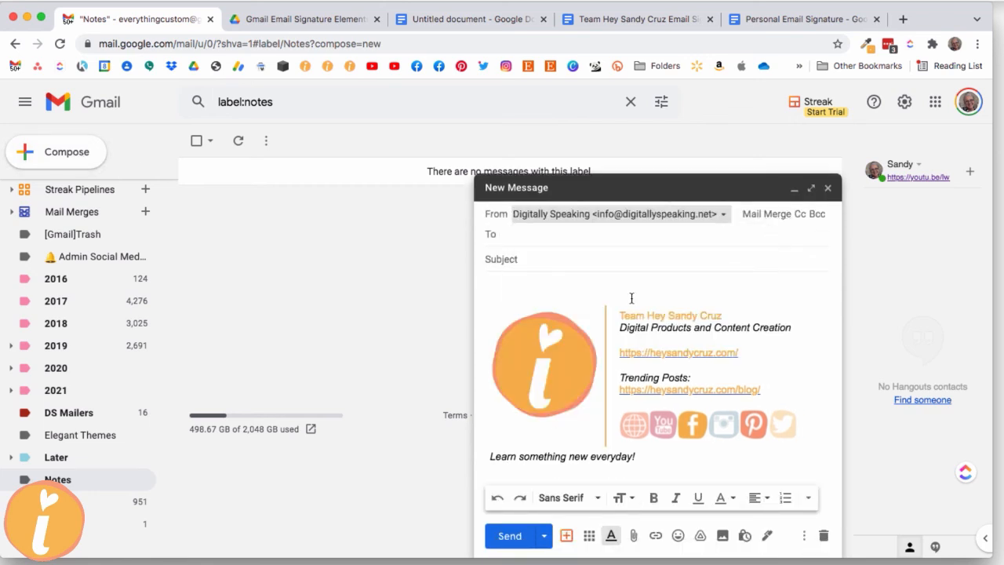
- Switch the sender to the personal digitallyspeaking.net address and back to the info address to compare their signatures
left_click(723, 214)
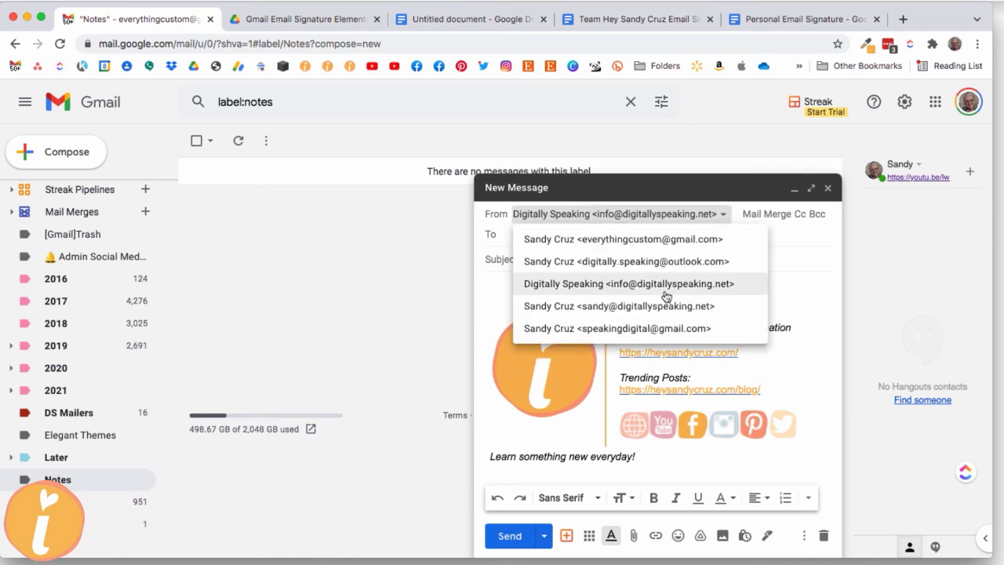
left_click(637, 313)
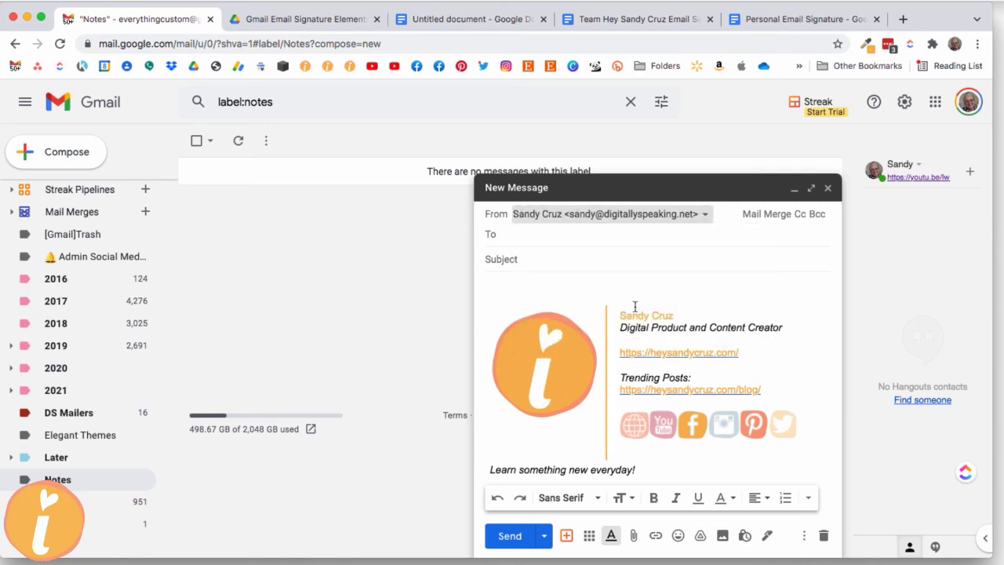
left_click(708, 213)
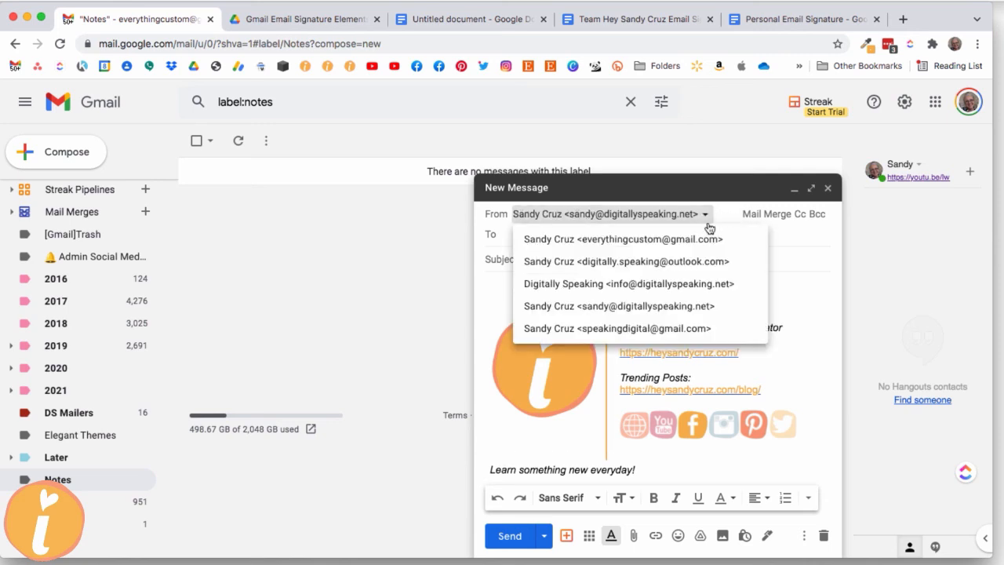
left_click(649, 287)
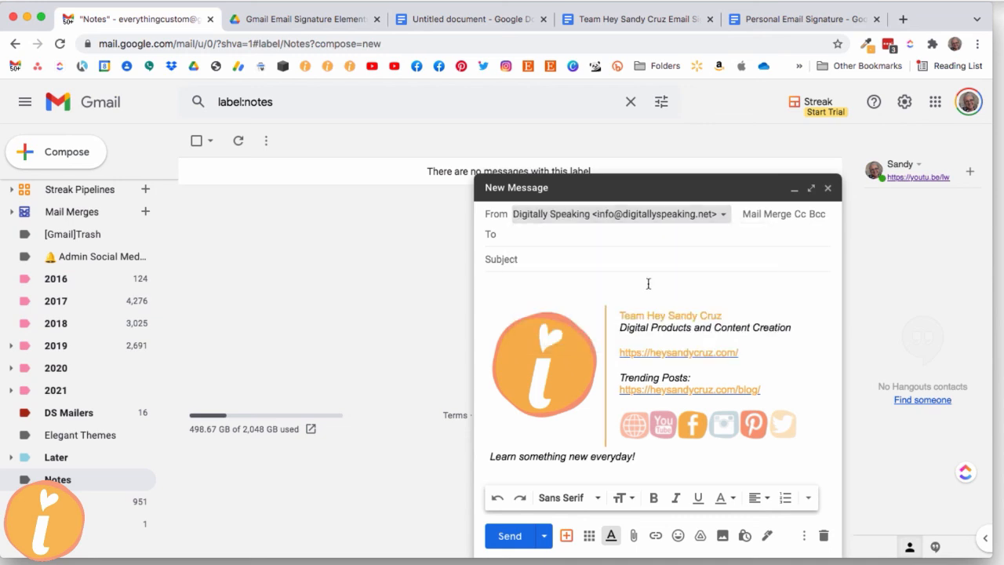